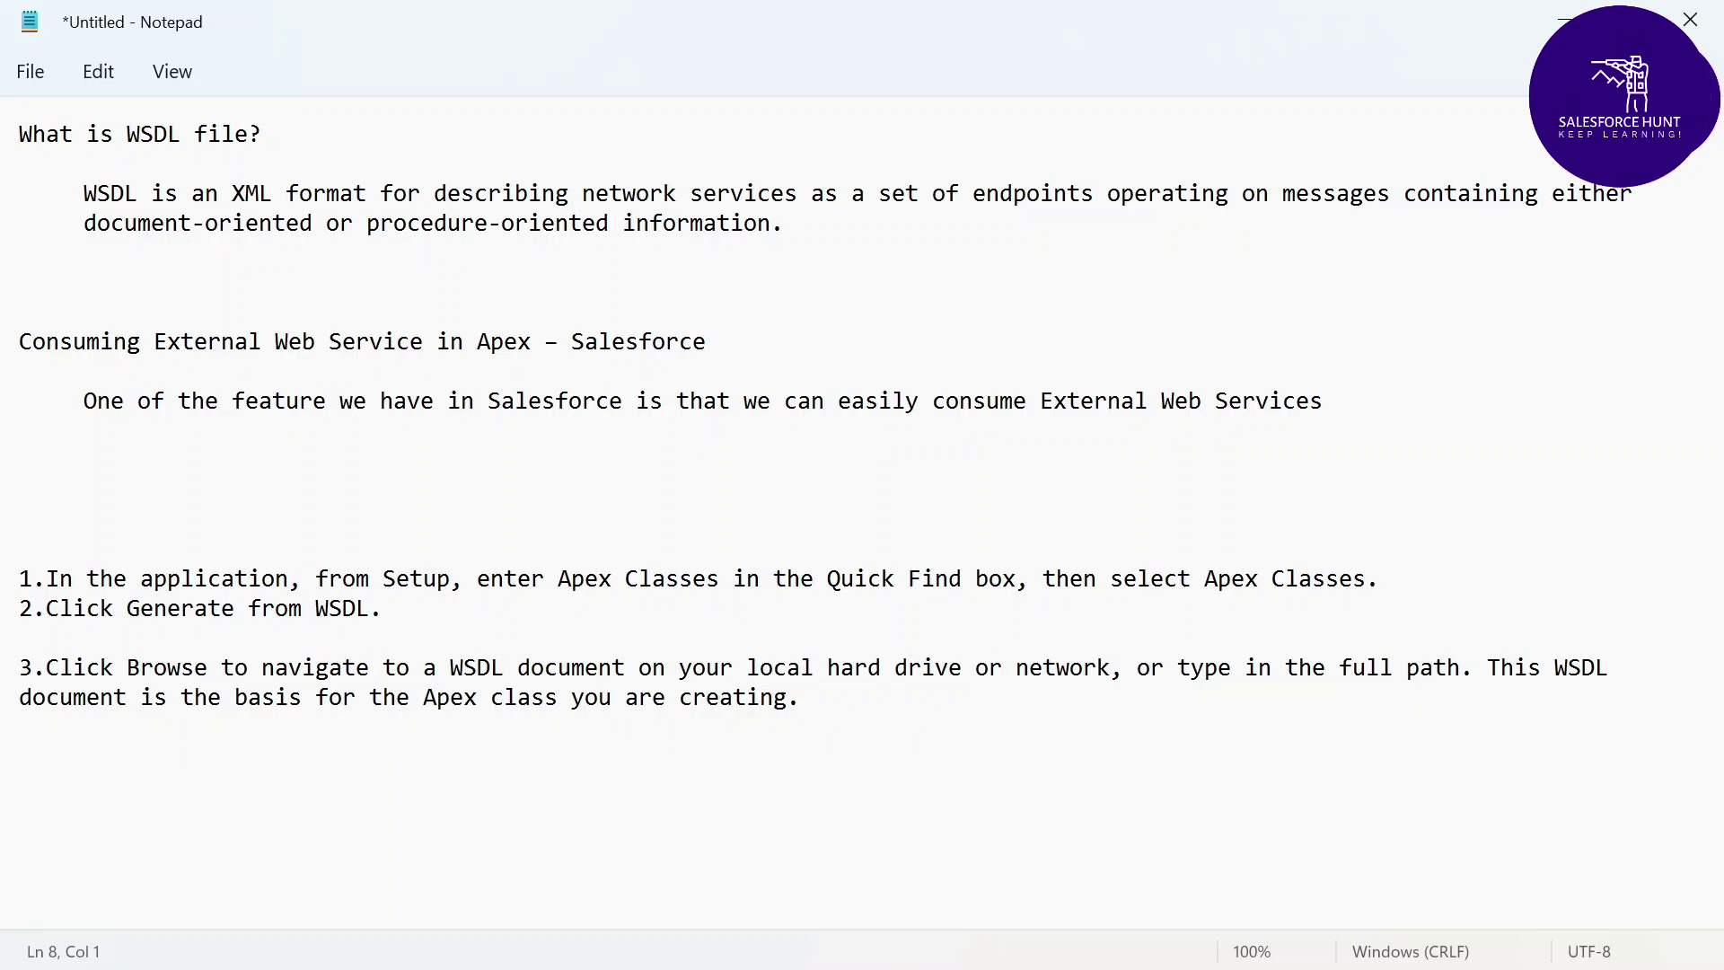
Highlight the WSDL file question and the Quick Find and Generate from WSDL steps
drag(140, 134, 261, 134)
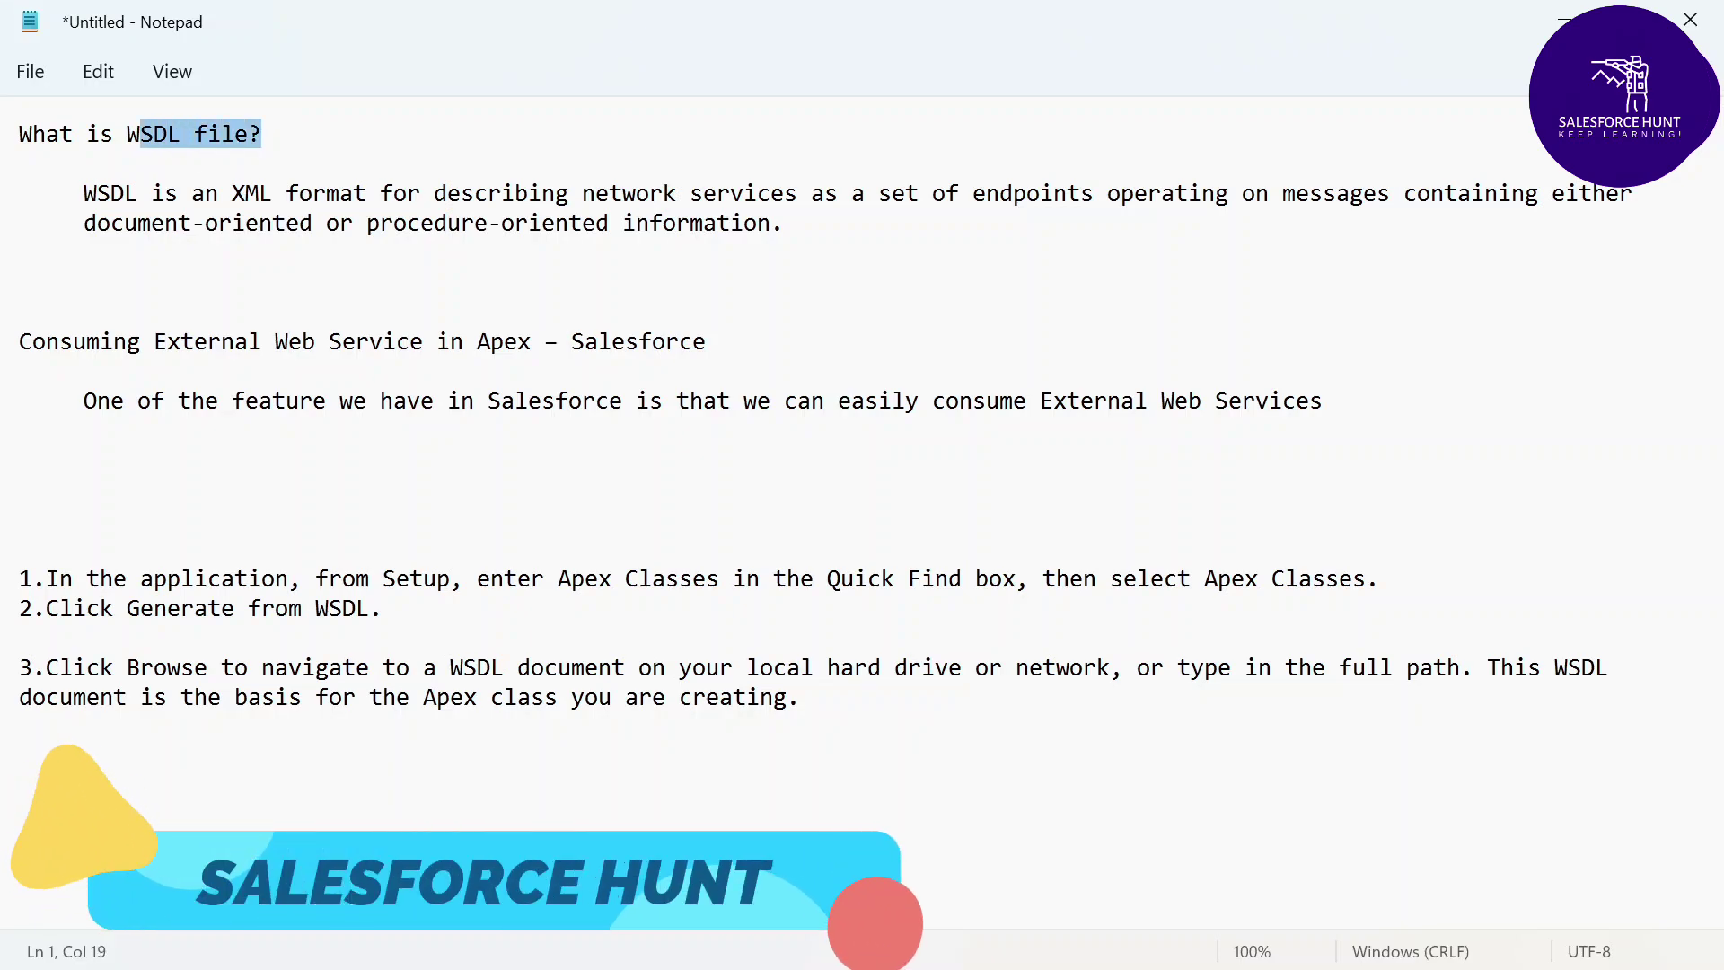
click(20, 163)
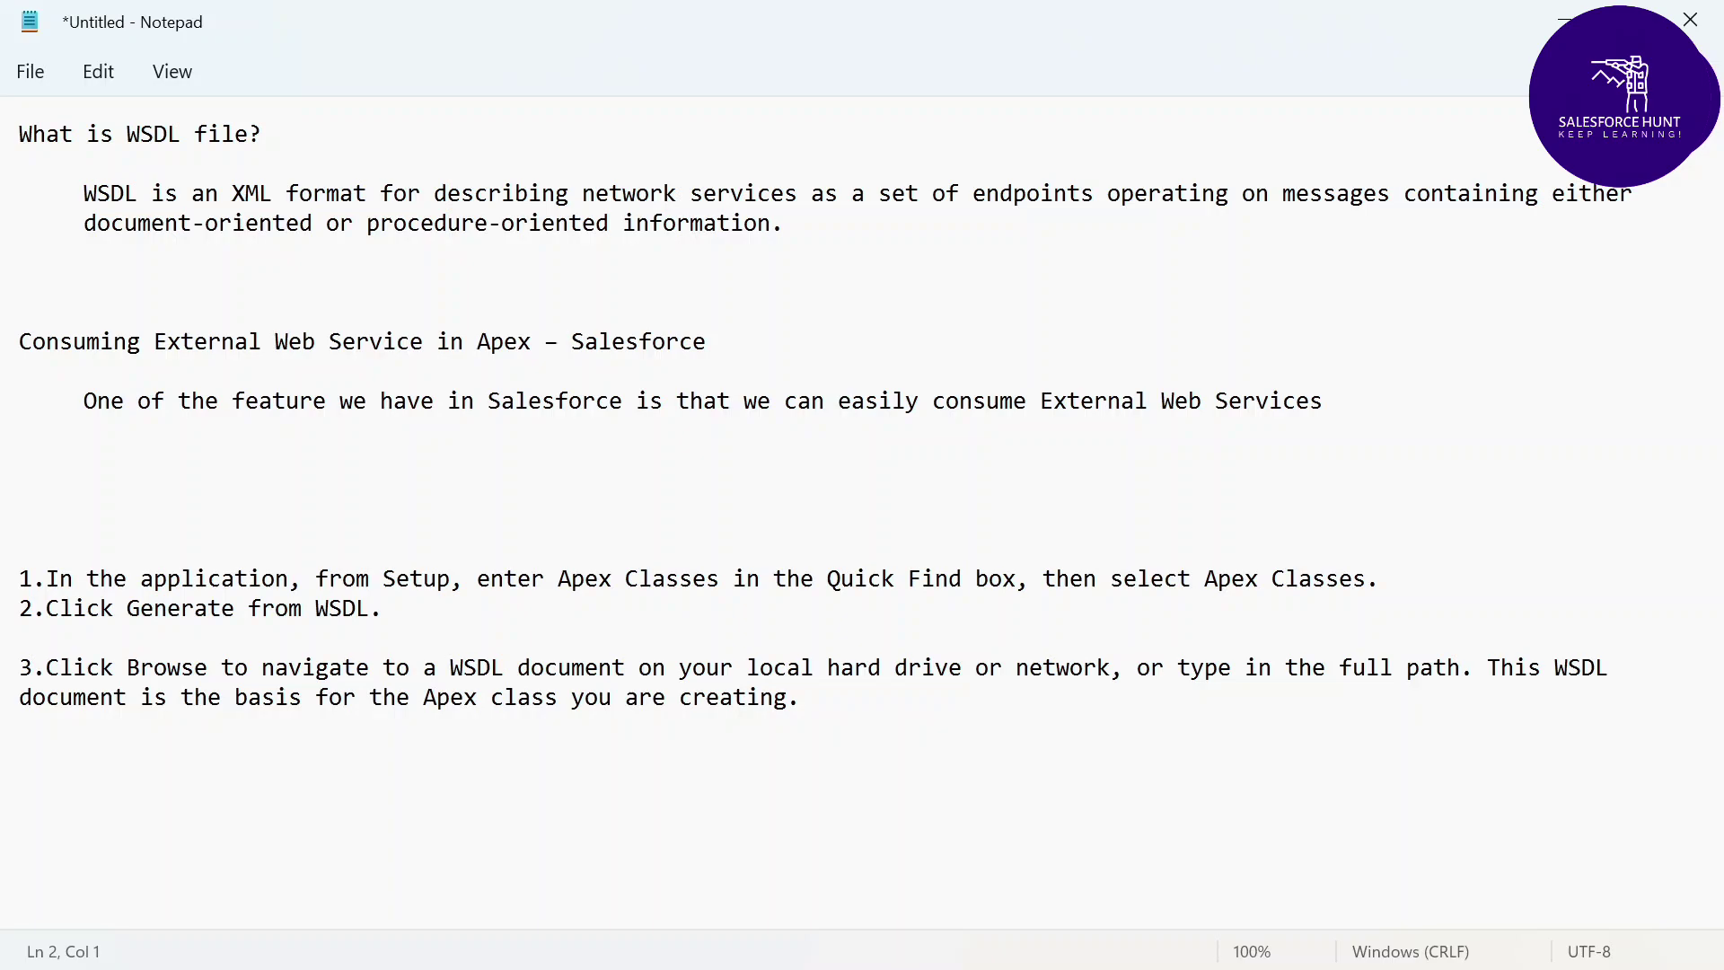
drag(46, 578, 86, 579)
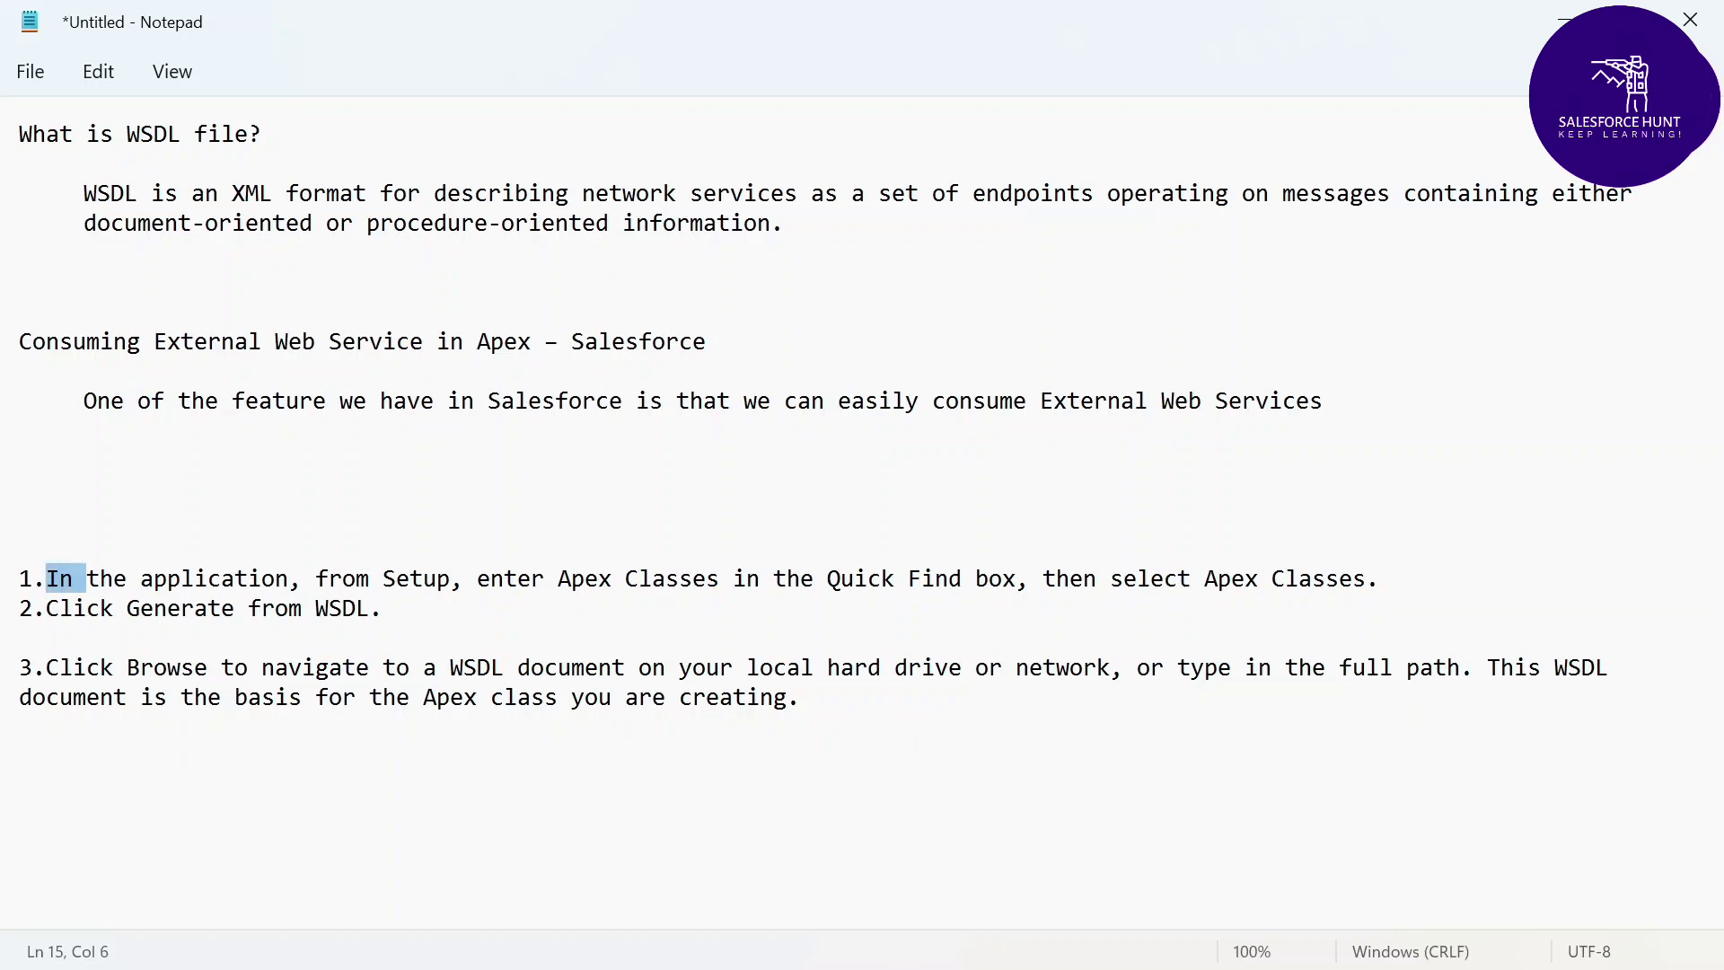
click(383, 608)
key(shift+Down)
key(shift+Right)
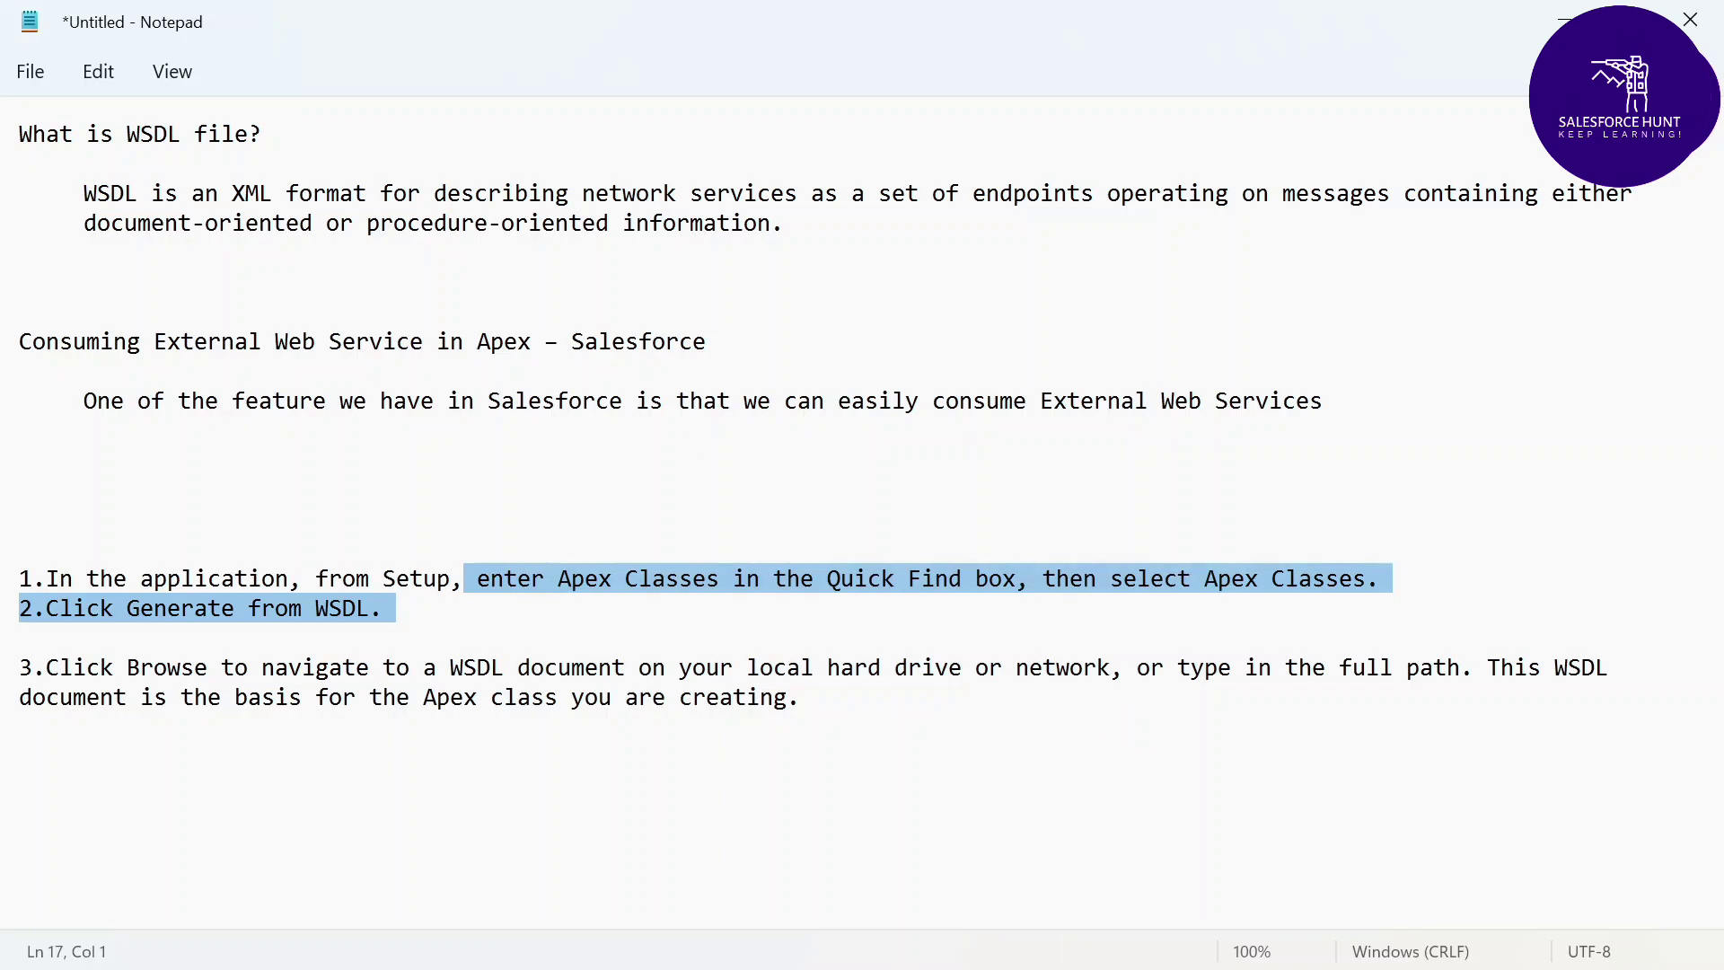
click(84, 222)
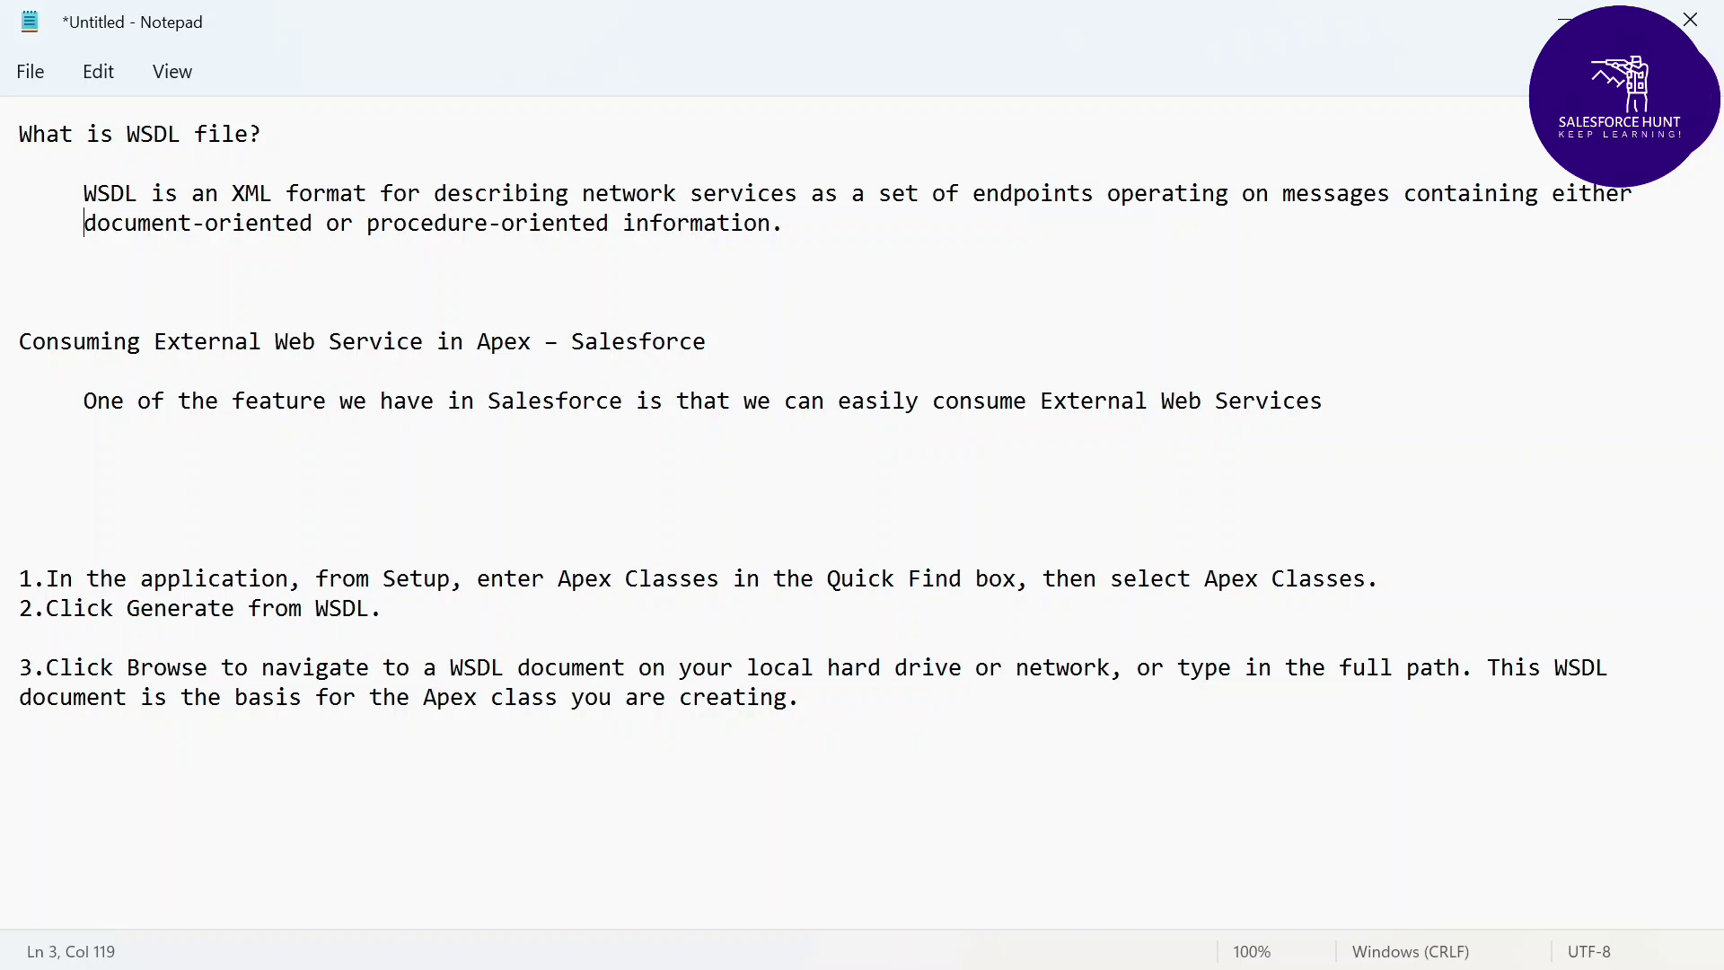
Launch Google Chrome and go to the Salesforce login page
key(alt+space)
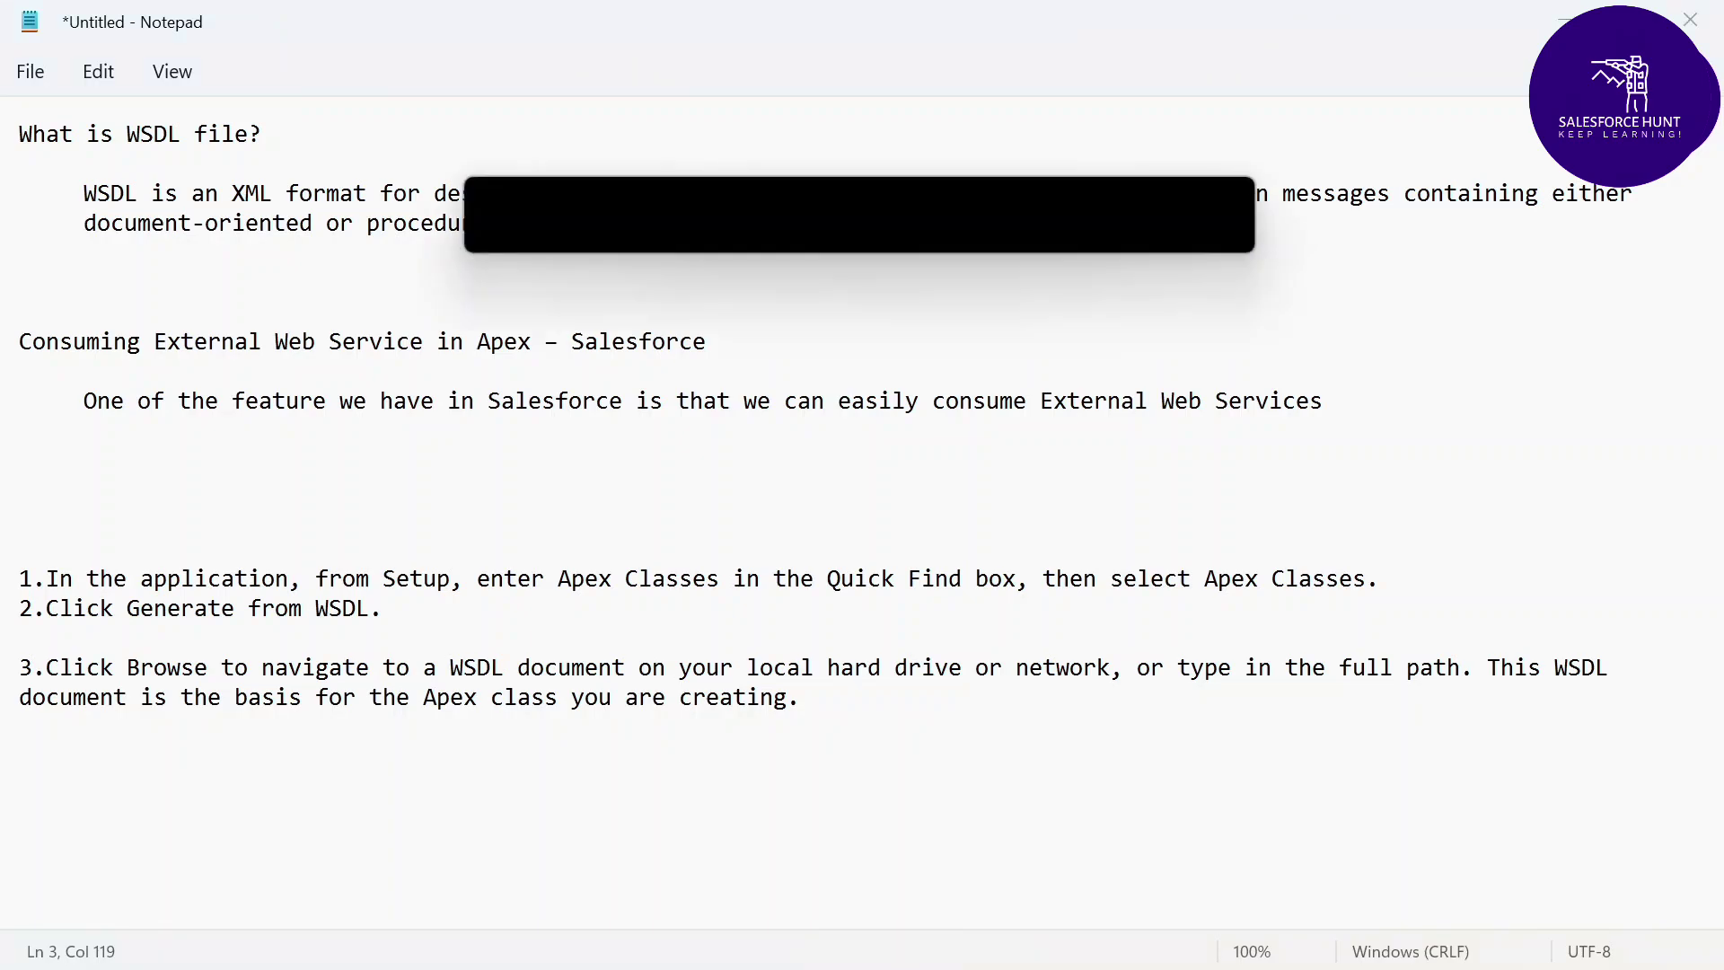
text(goo)
key(Return)
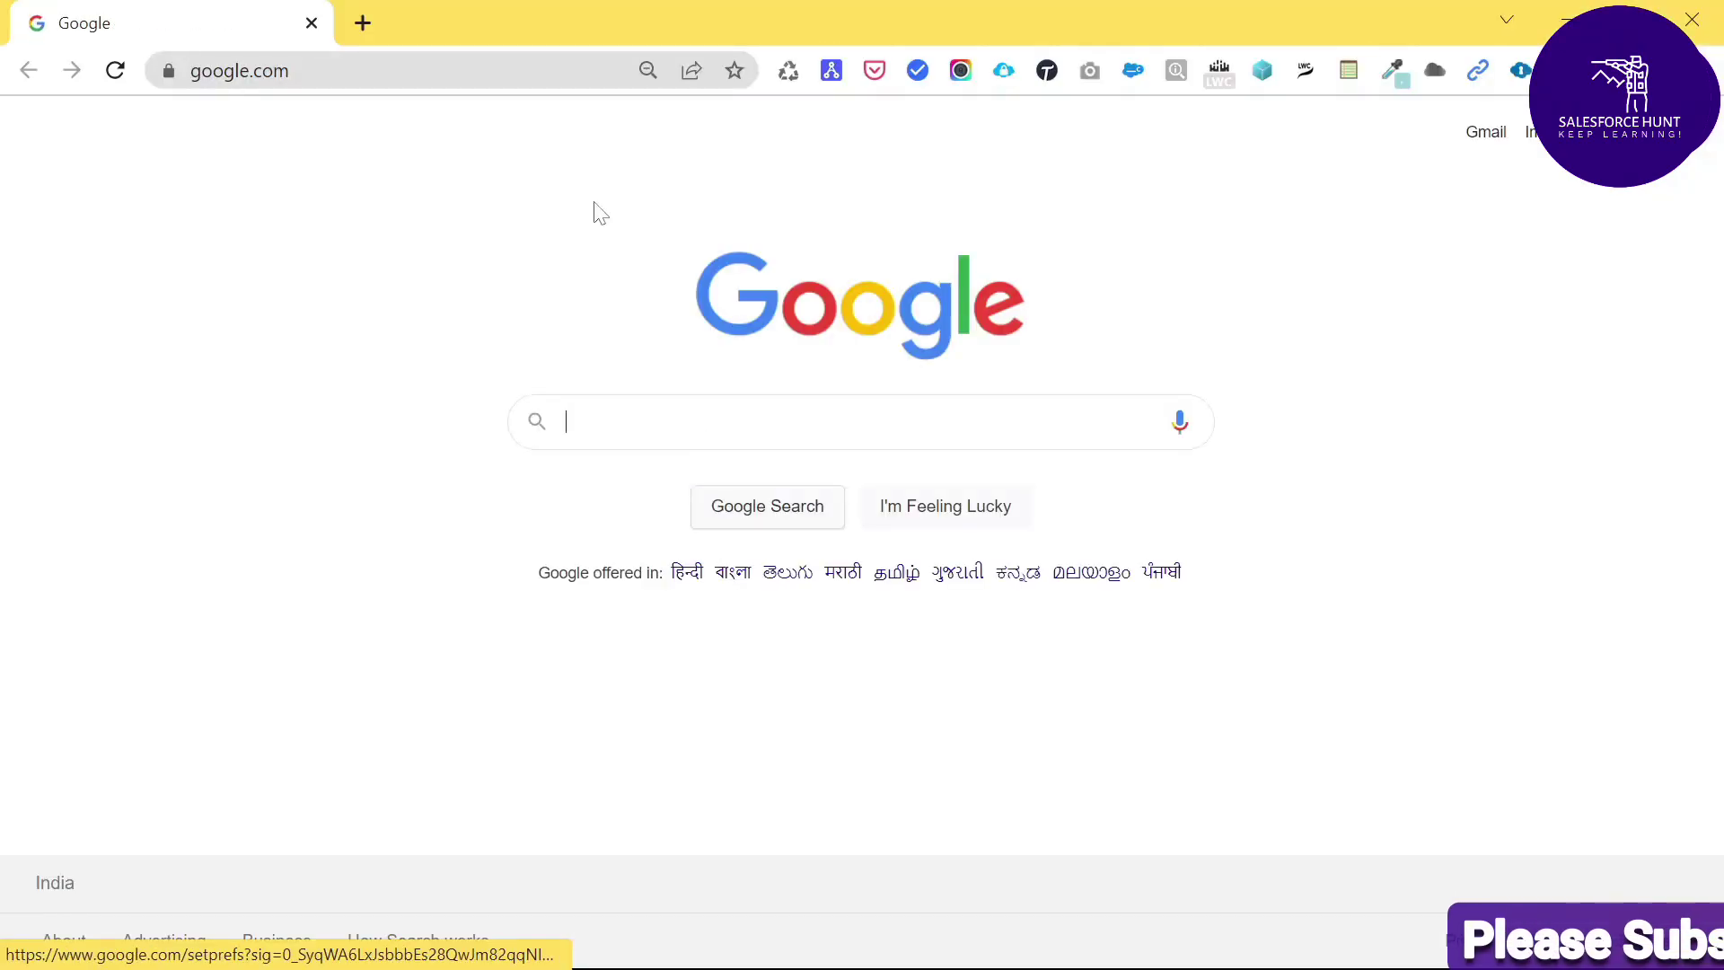
key(ctrl+l)
text(lo)
key(Return)
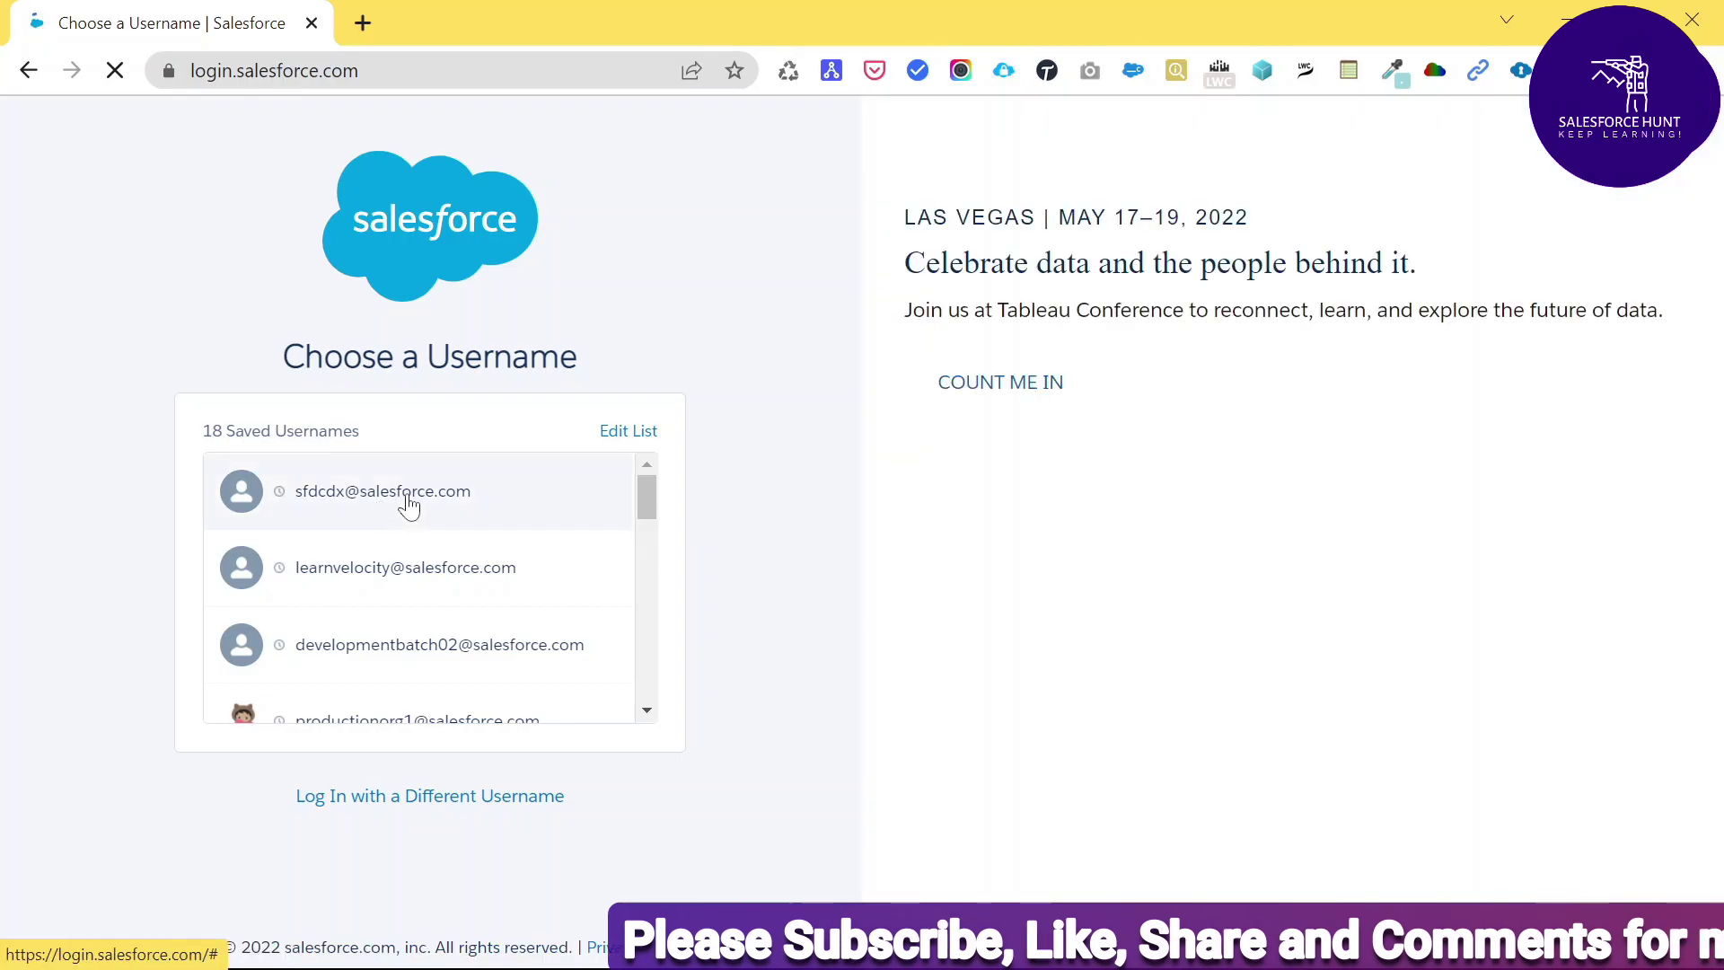
Log in with the saved username and the account password
click(408, 506)
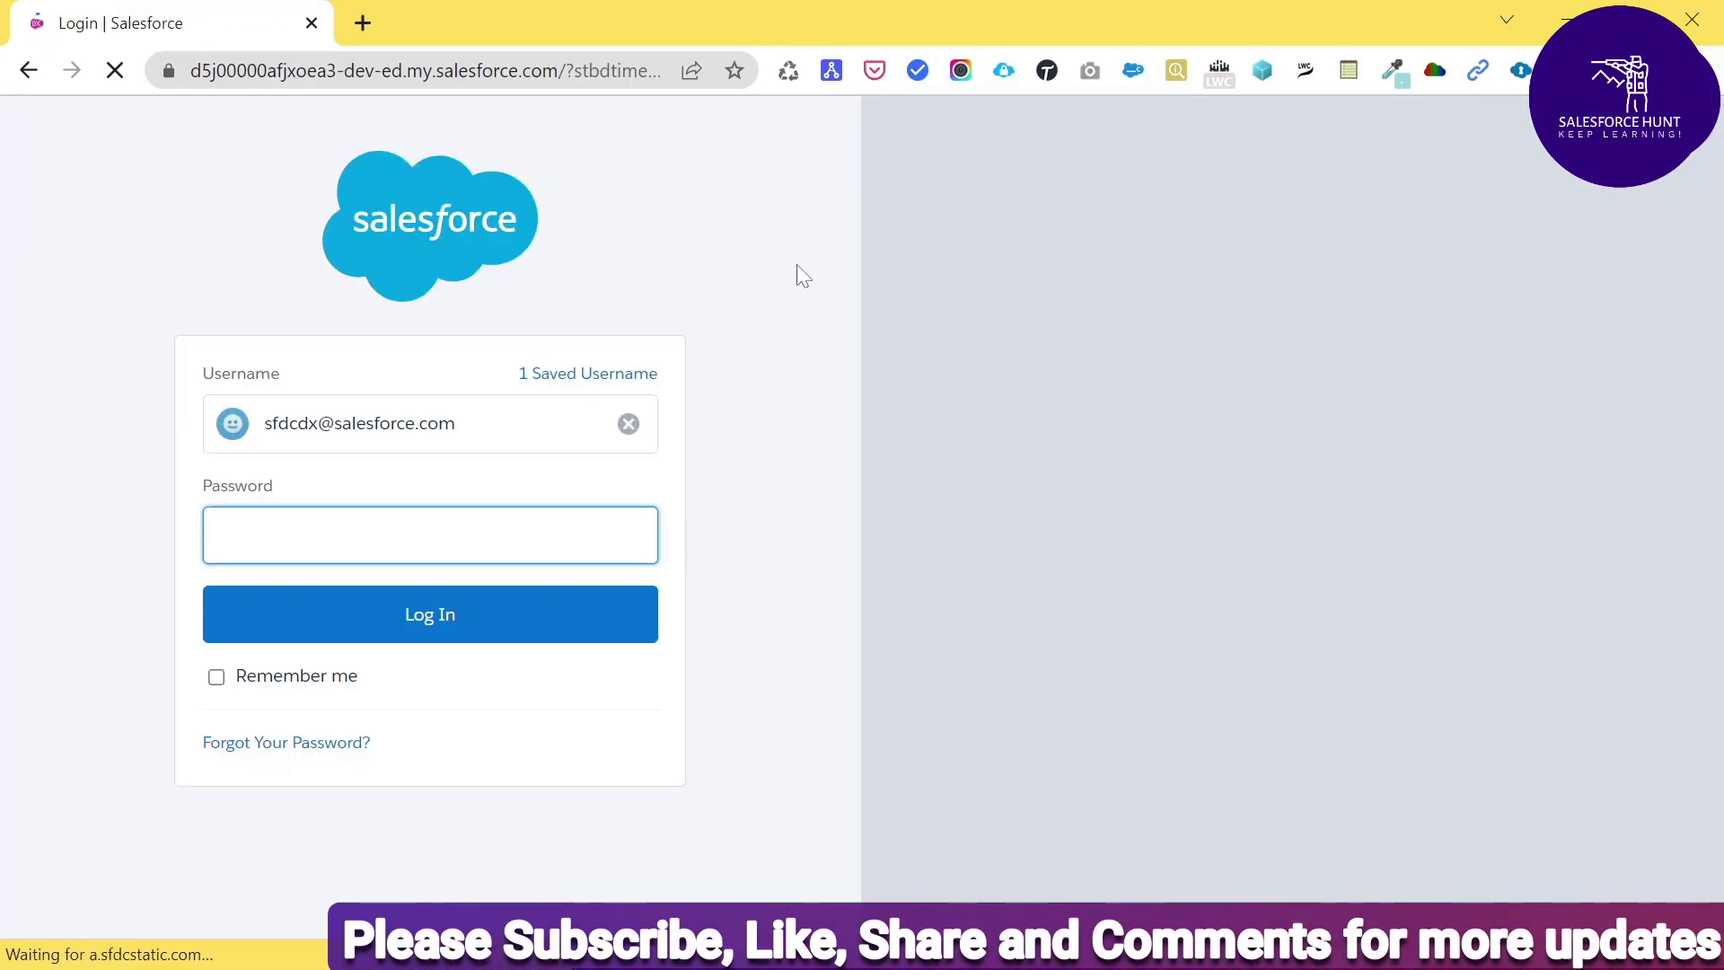
text(********)
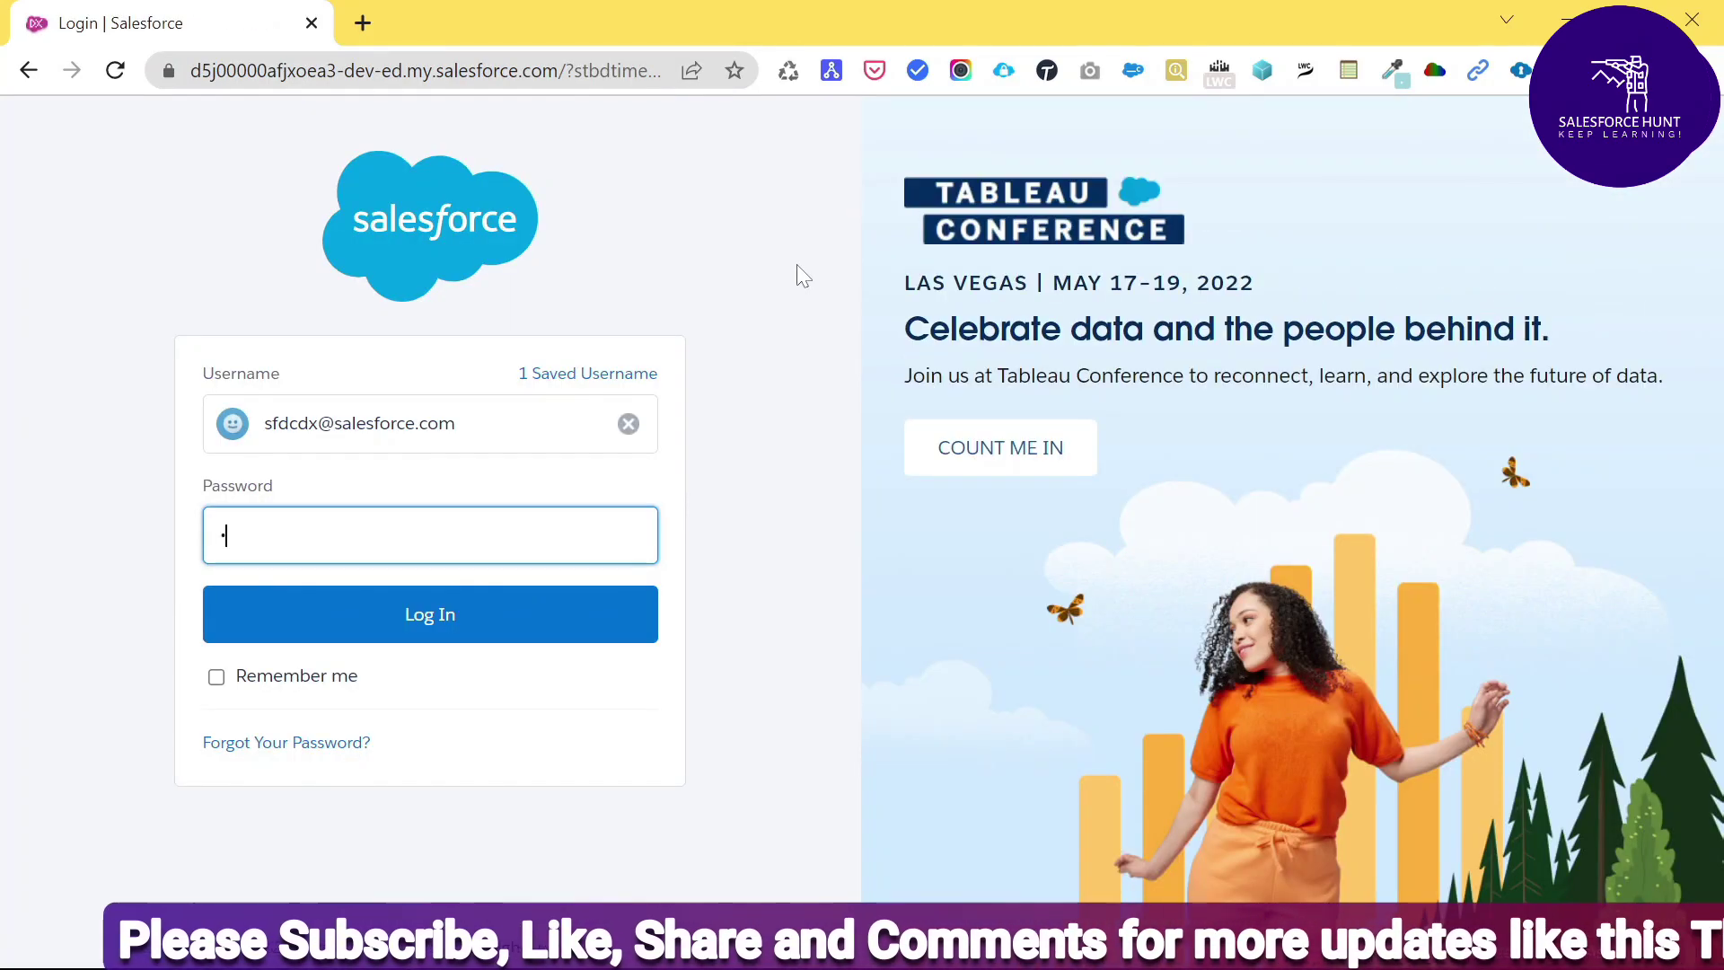
text(*****)
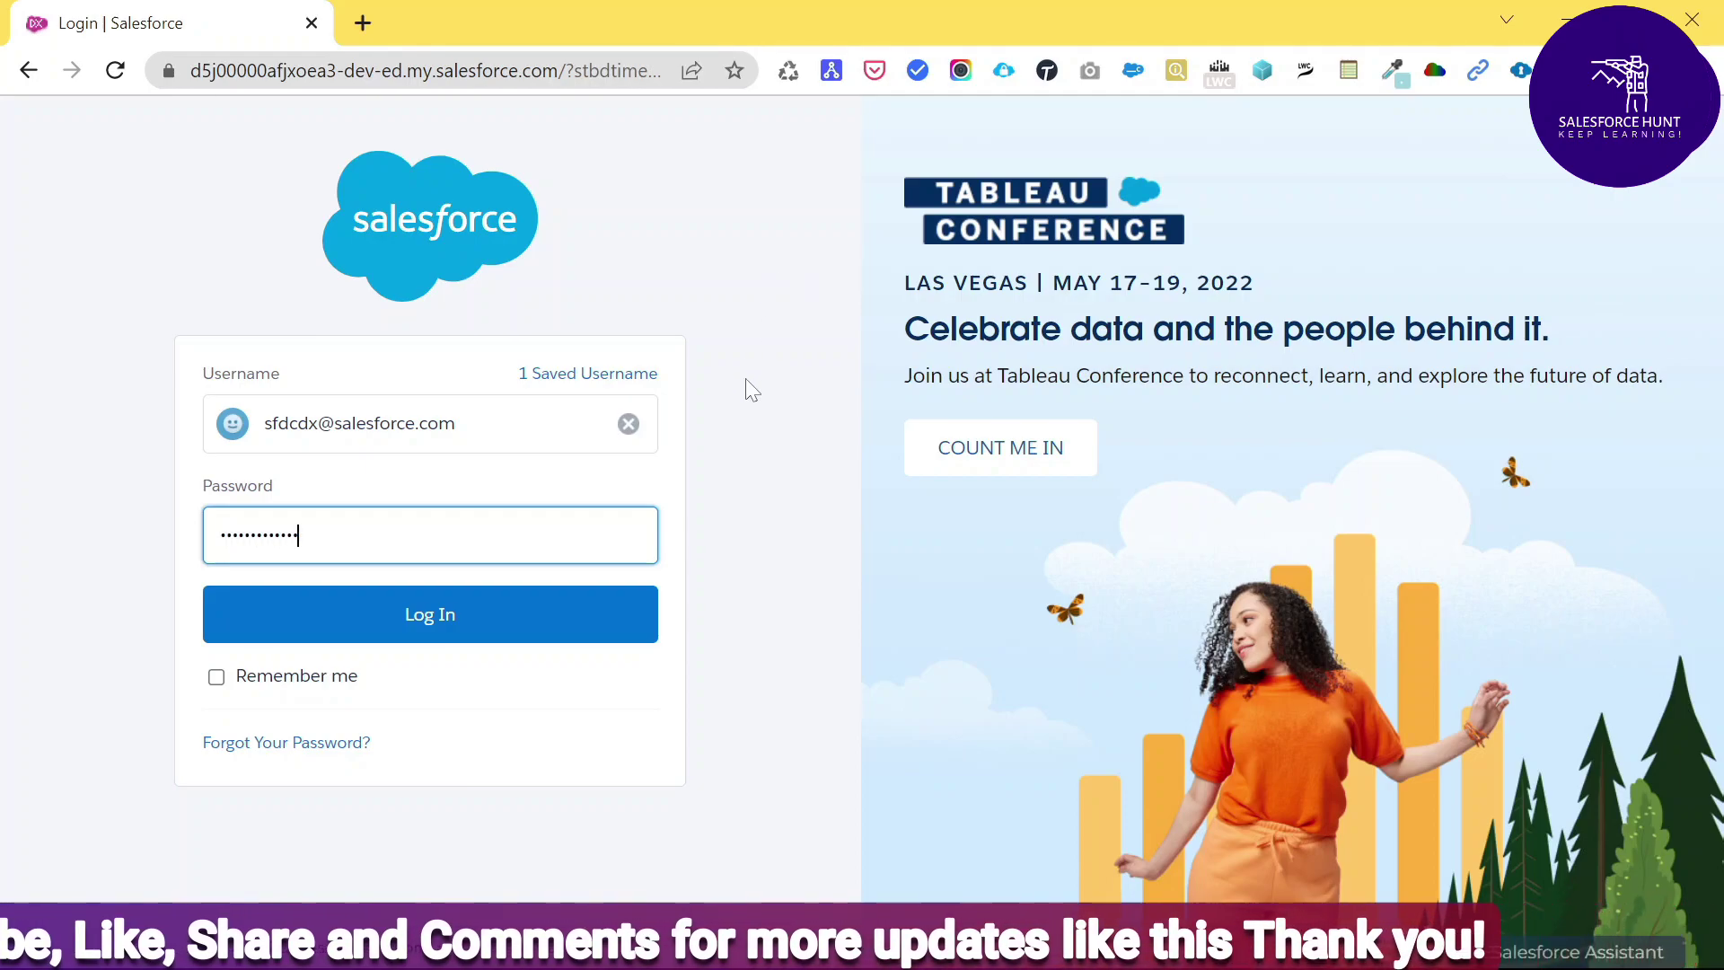
click(500, 620)
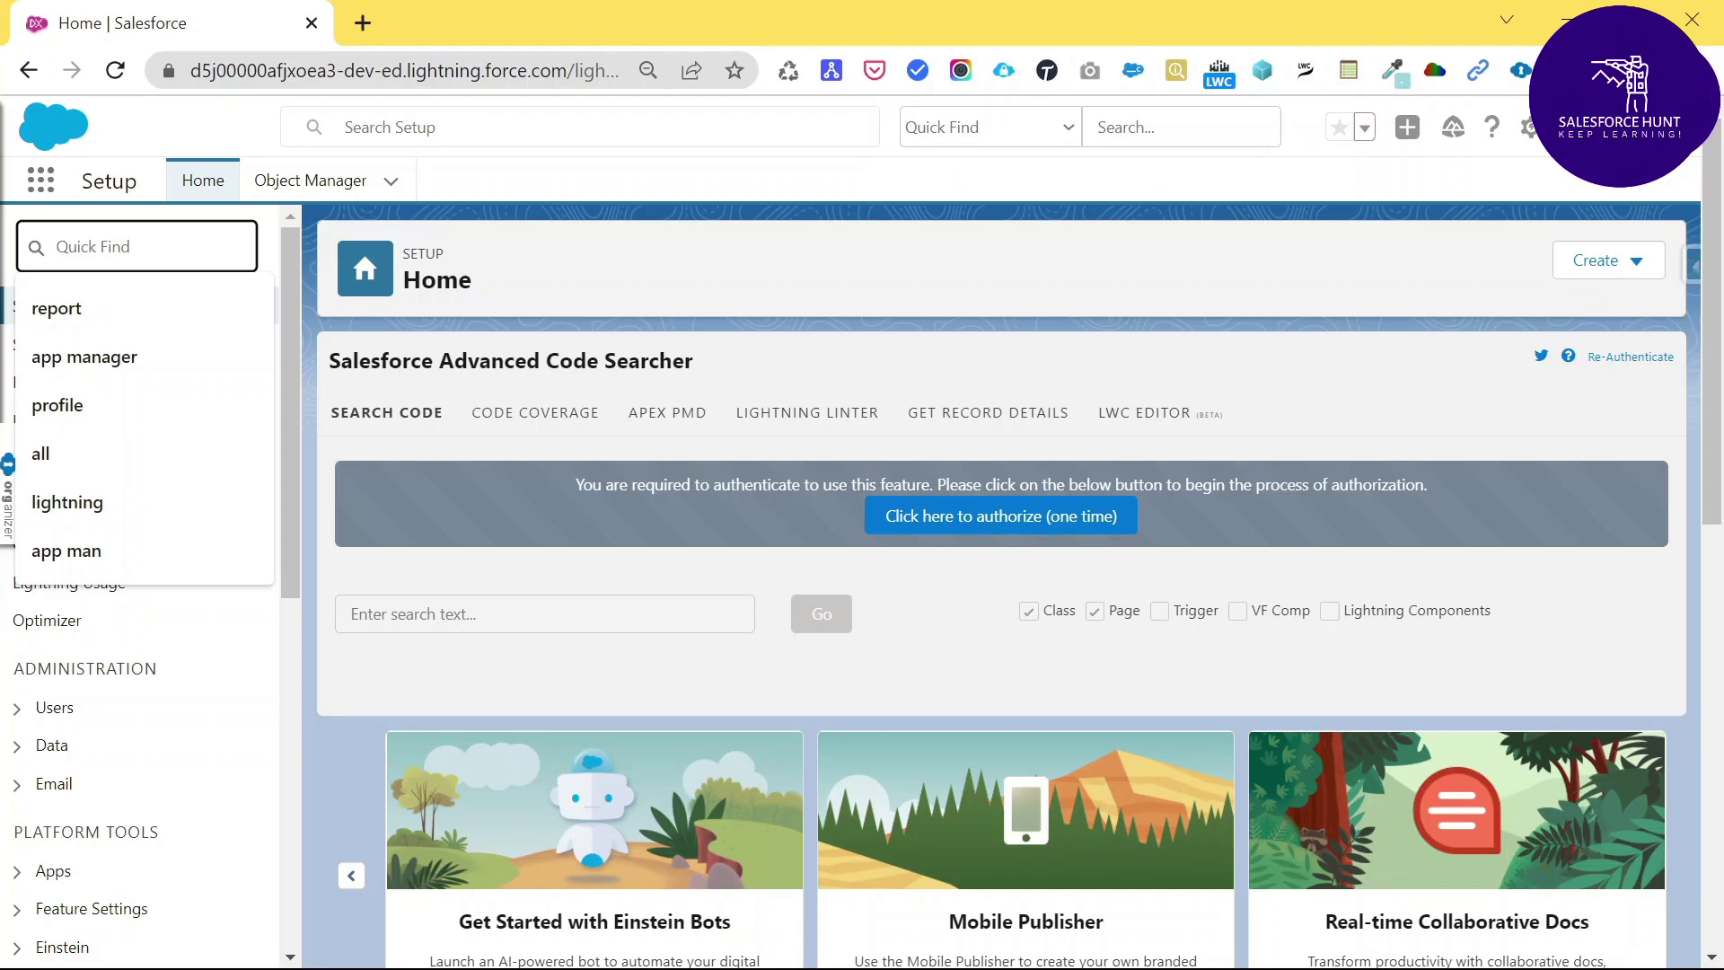
Search 'api' in Setup Quick Find and mark the Integrations > API entry
text(api)
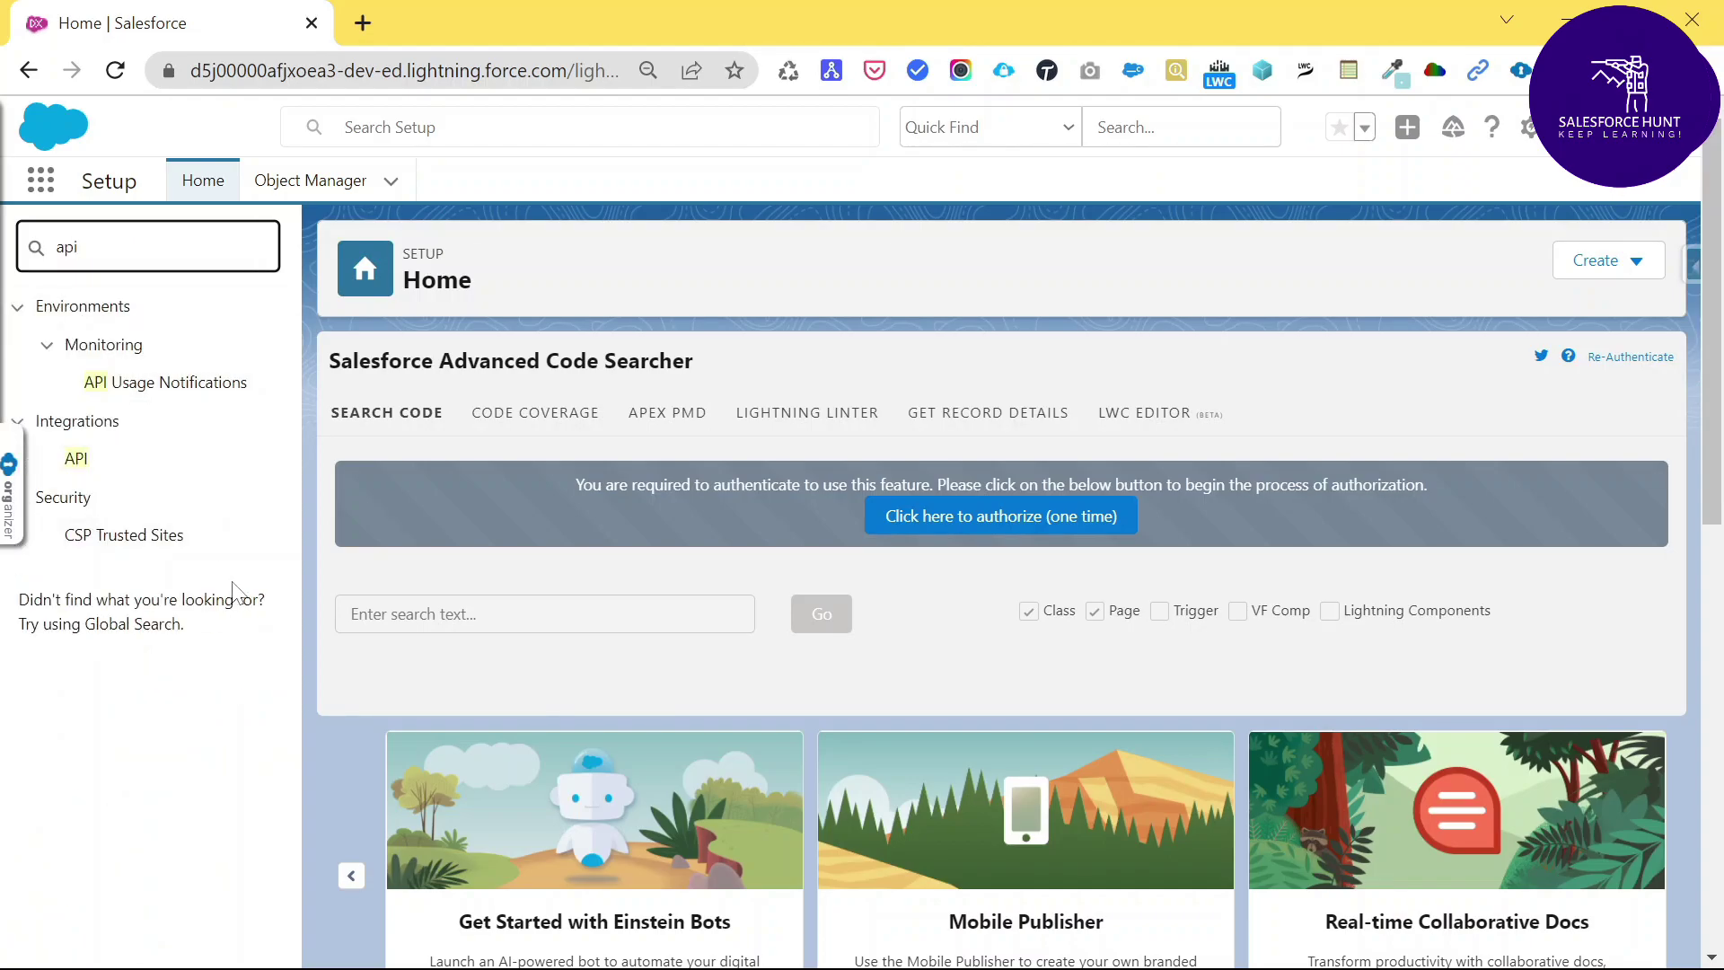
mouse_move(28, 405)
mouse_down()
mouse_move(26, 431)
mouse_move(154, 483)
mouse_move(28, 405)
mouse_up()
mouse_move(110, 452)
mouse_down()
mouse_move(58, 447)
mouse_move(88, 481)
mouse_move(90, 433)
mouse_up()
key(Escape)
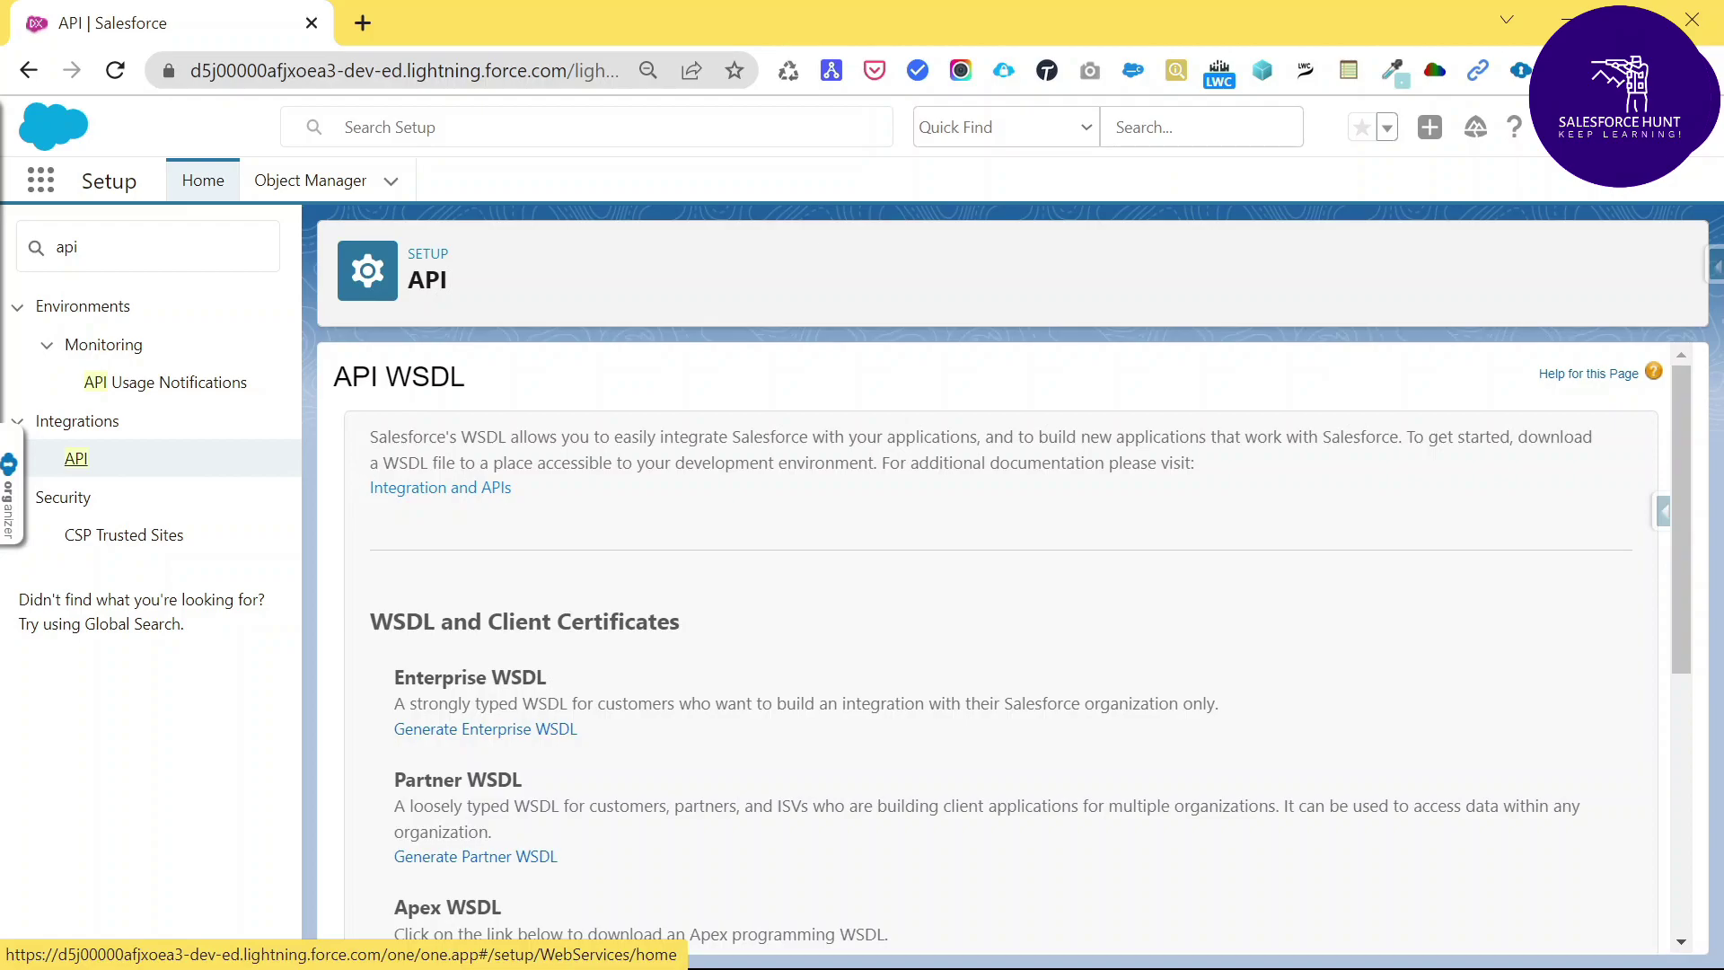
drag(369, 438, 423, 438)
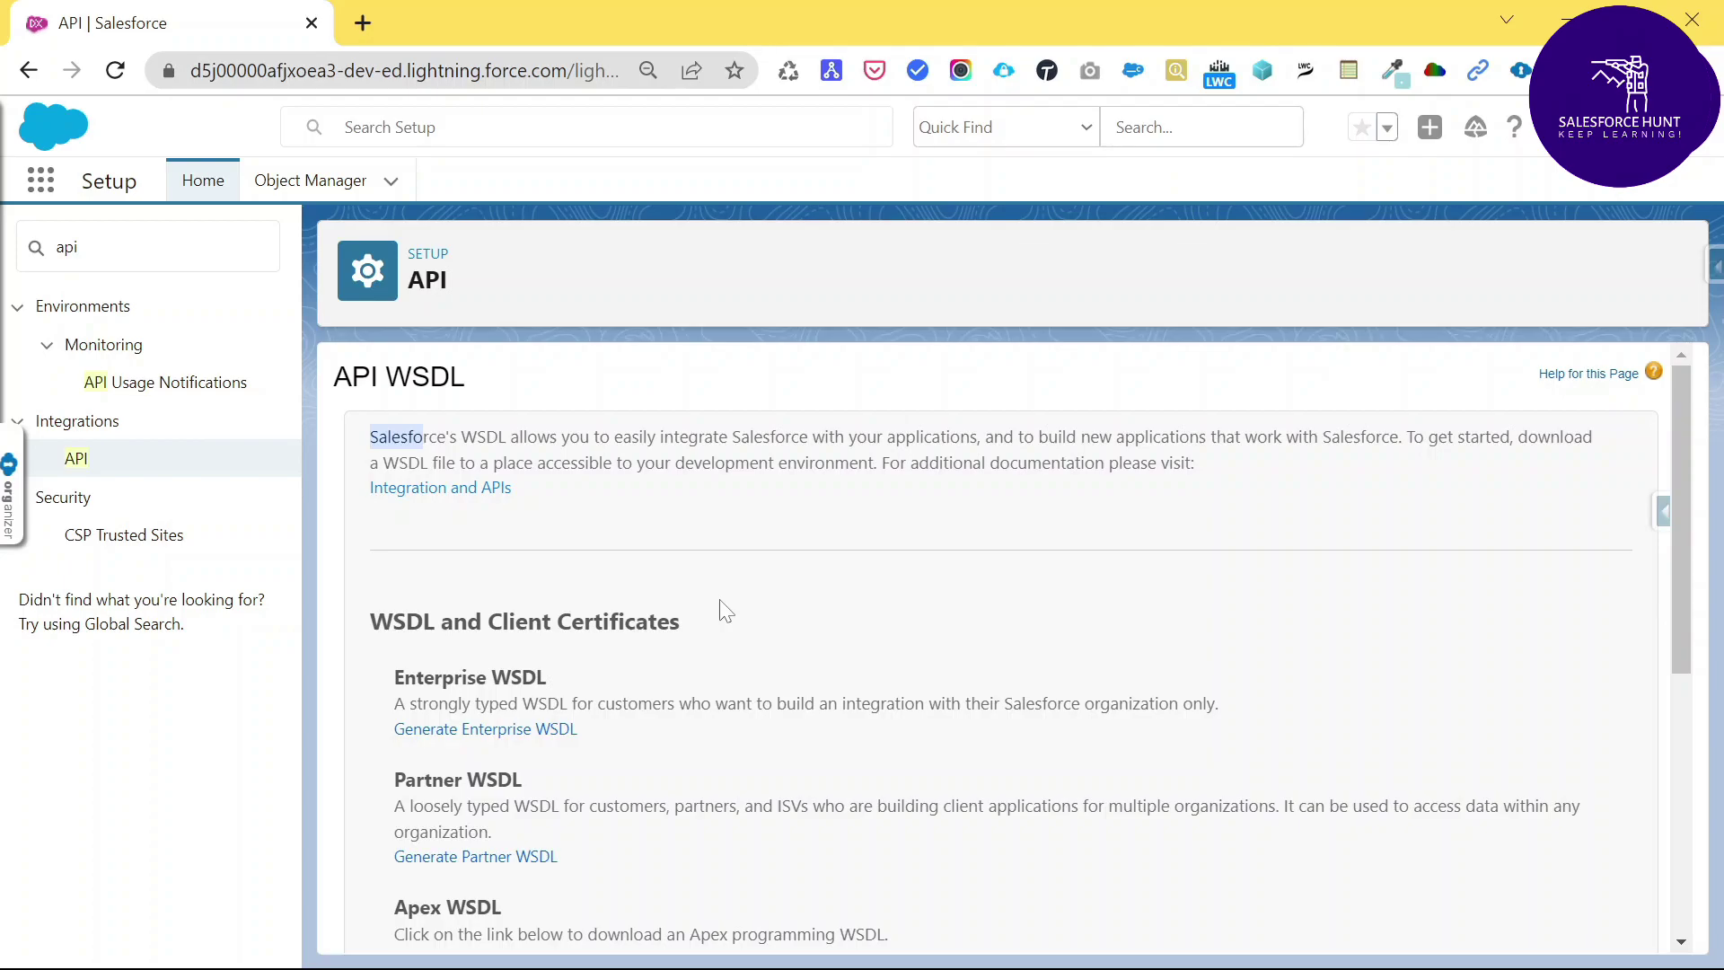
scroll(682, 606, down, 3)
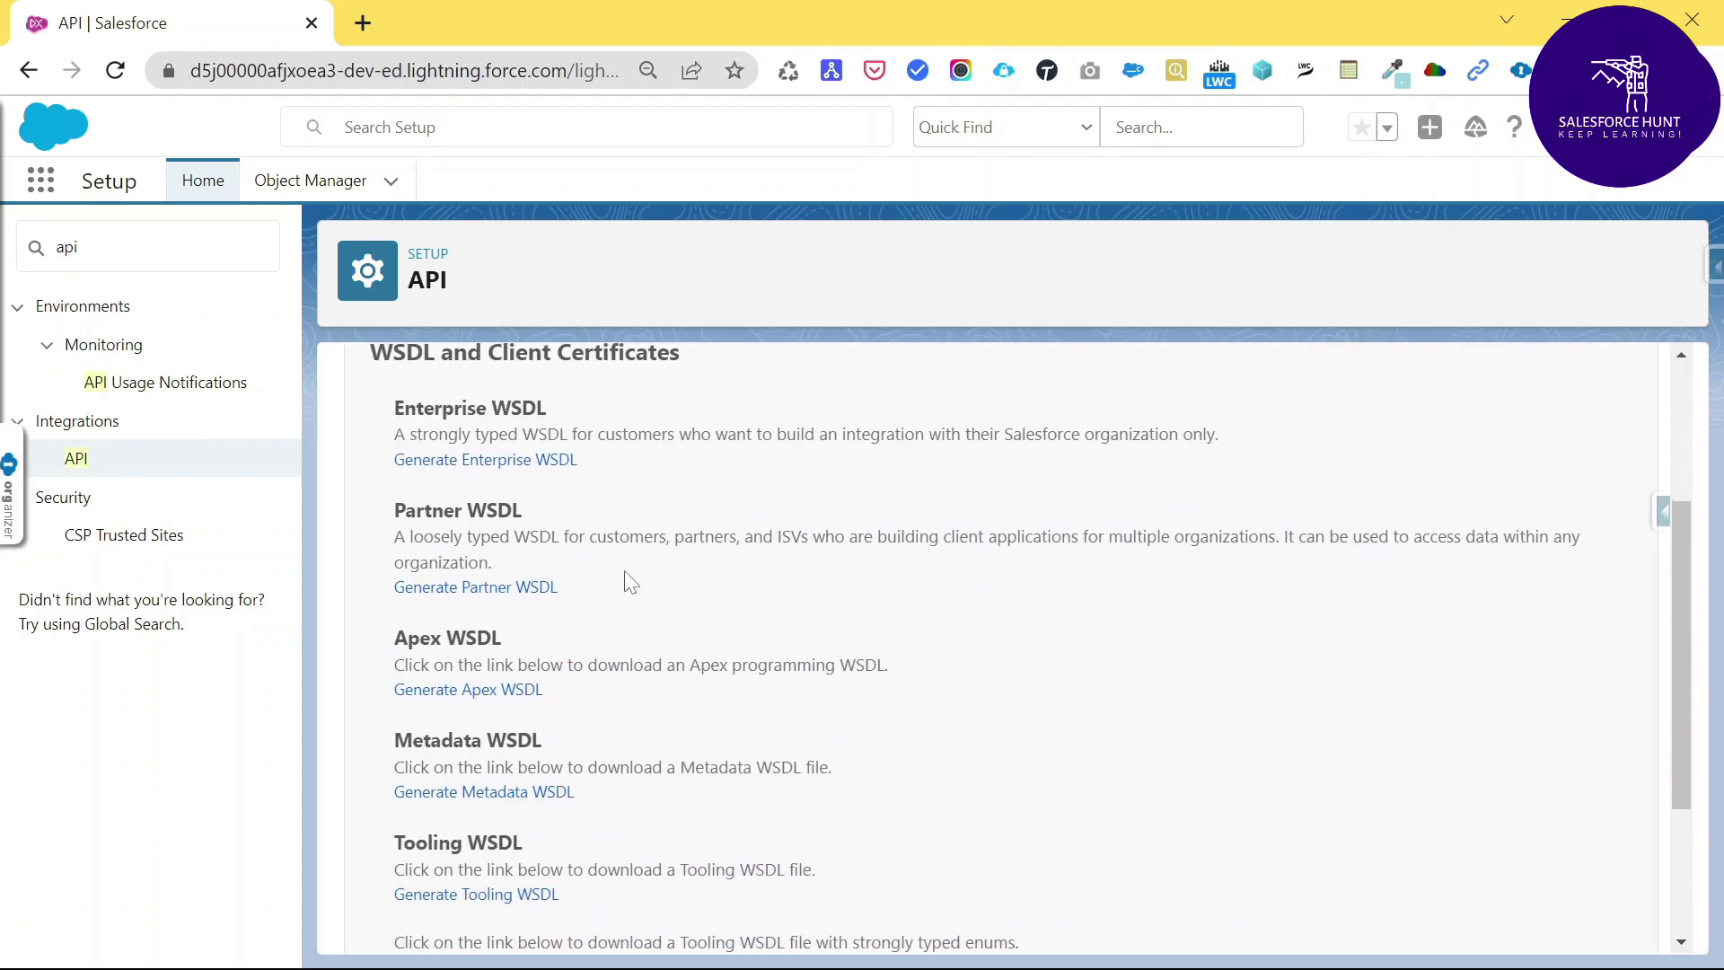
scroll(633, 583, up, 1)
drag(369, 487, 423, 489)
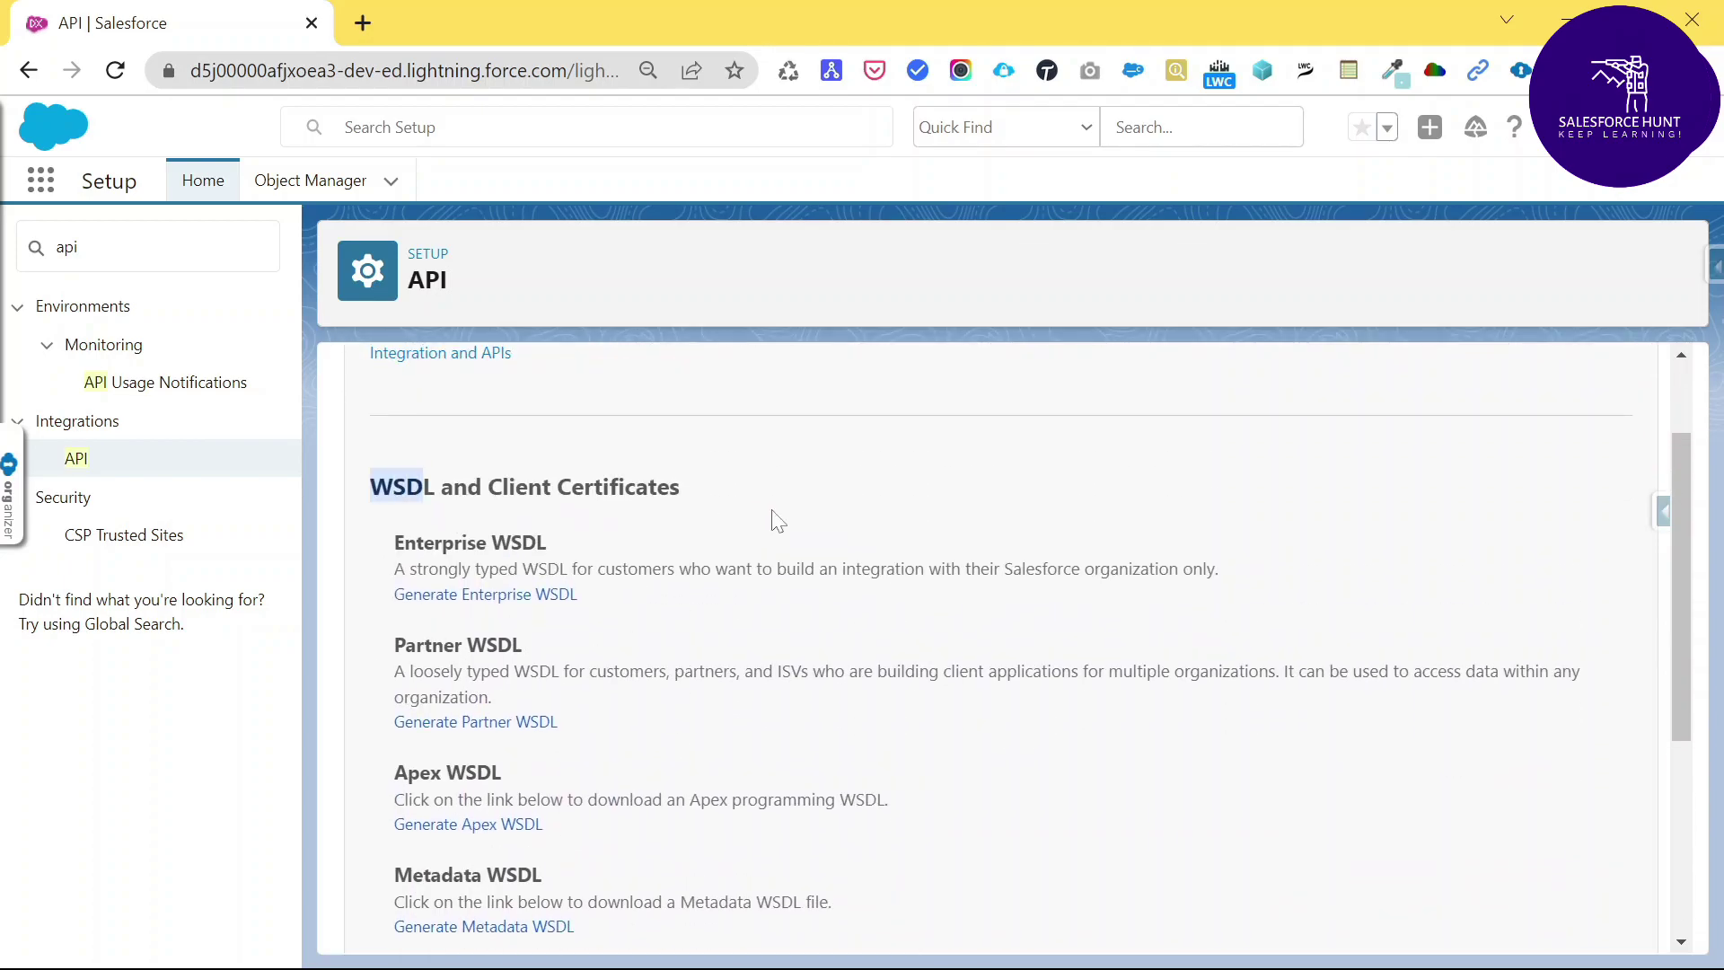
click(684, 537)
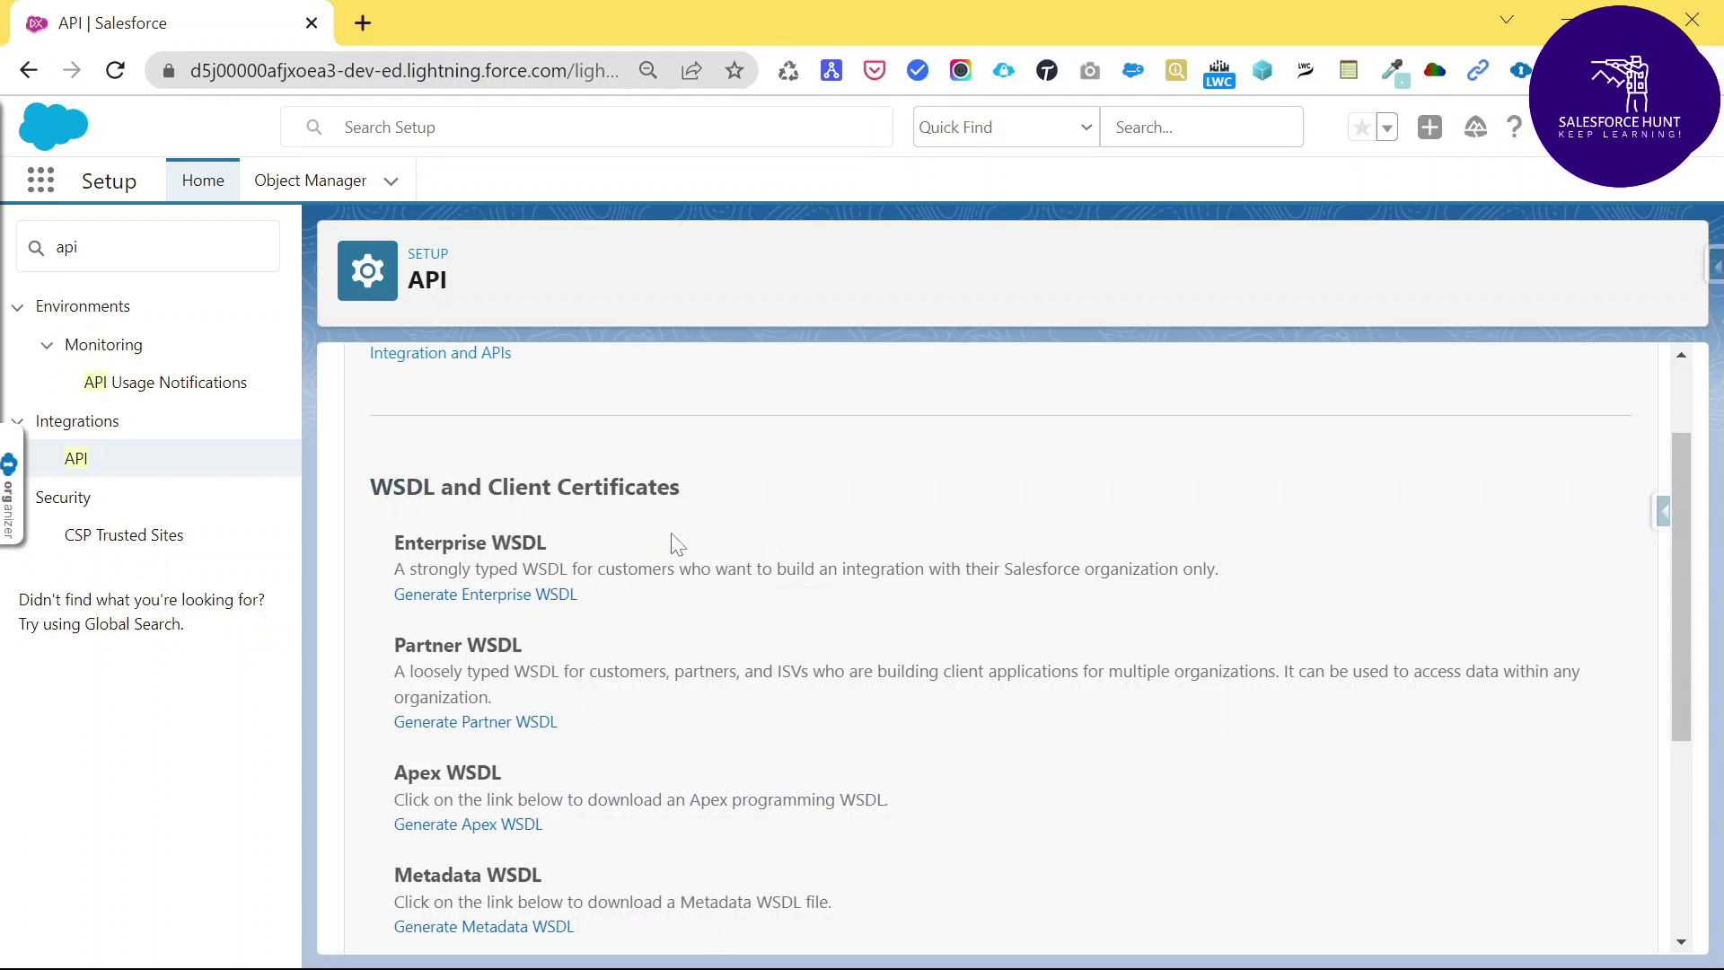
drag(393, 544, 669, 557)
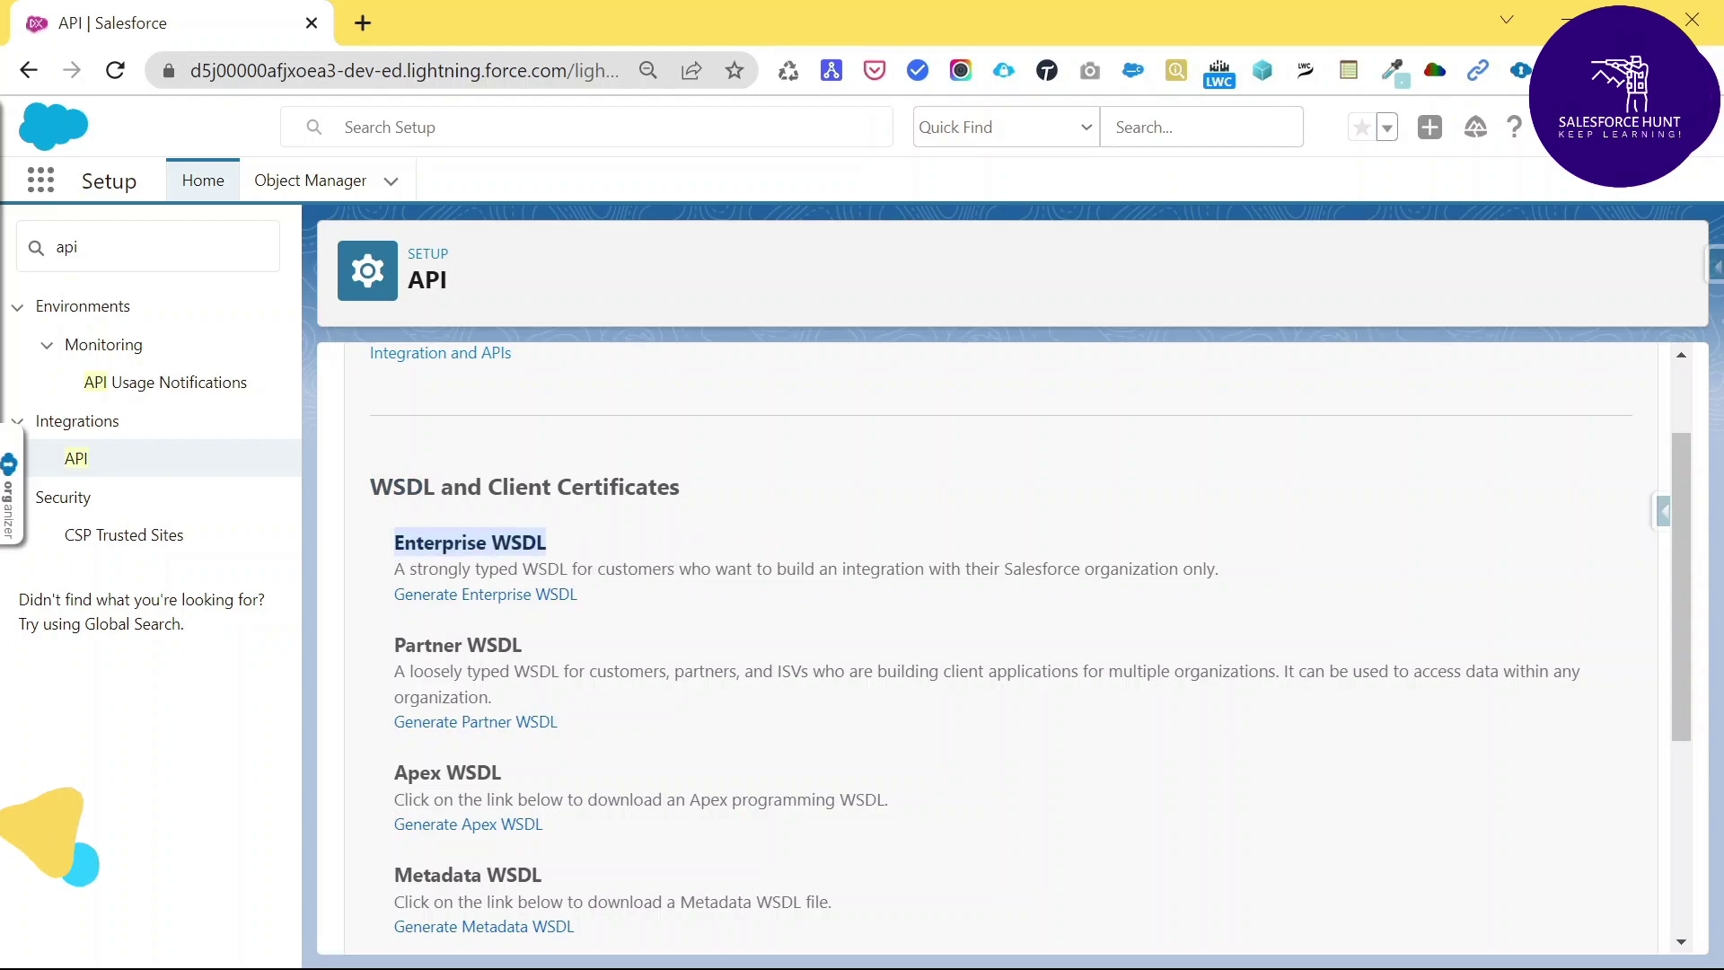
drag(392, 646, 539, 648)
scroll(623, 661, down, 2)
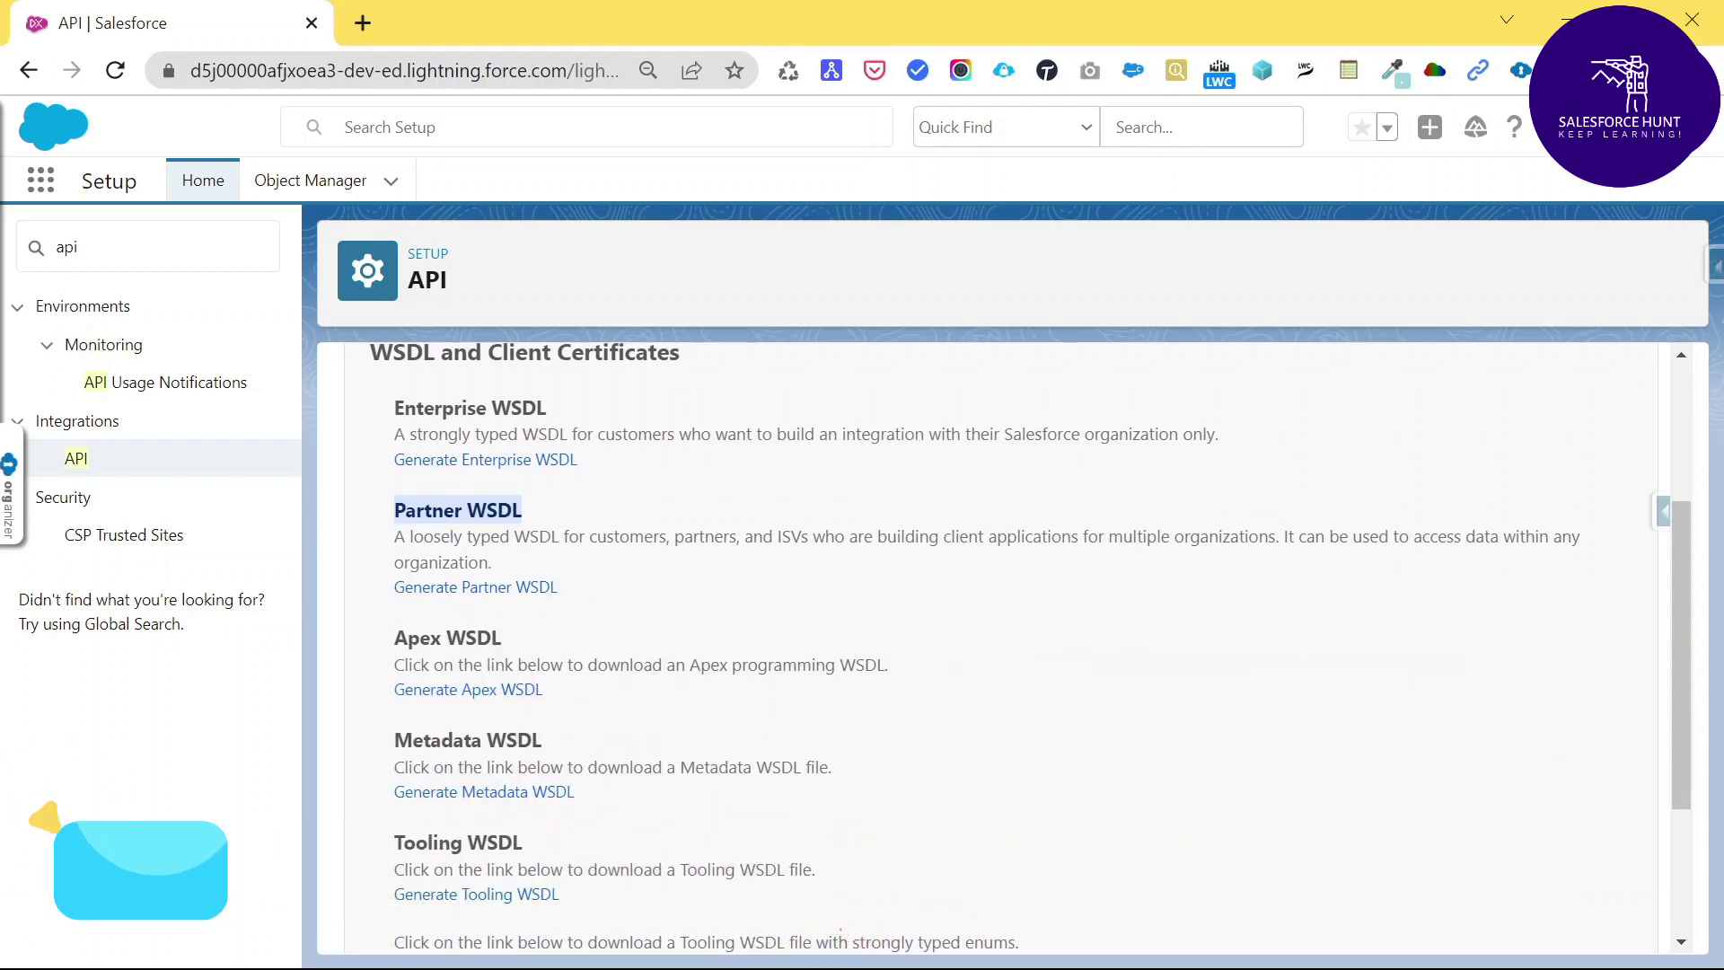
scroll(539, 762, down, 3)
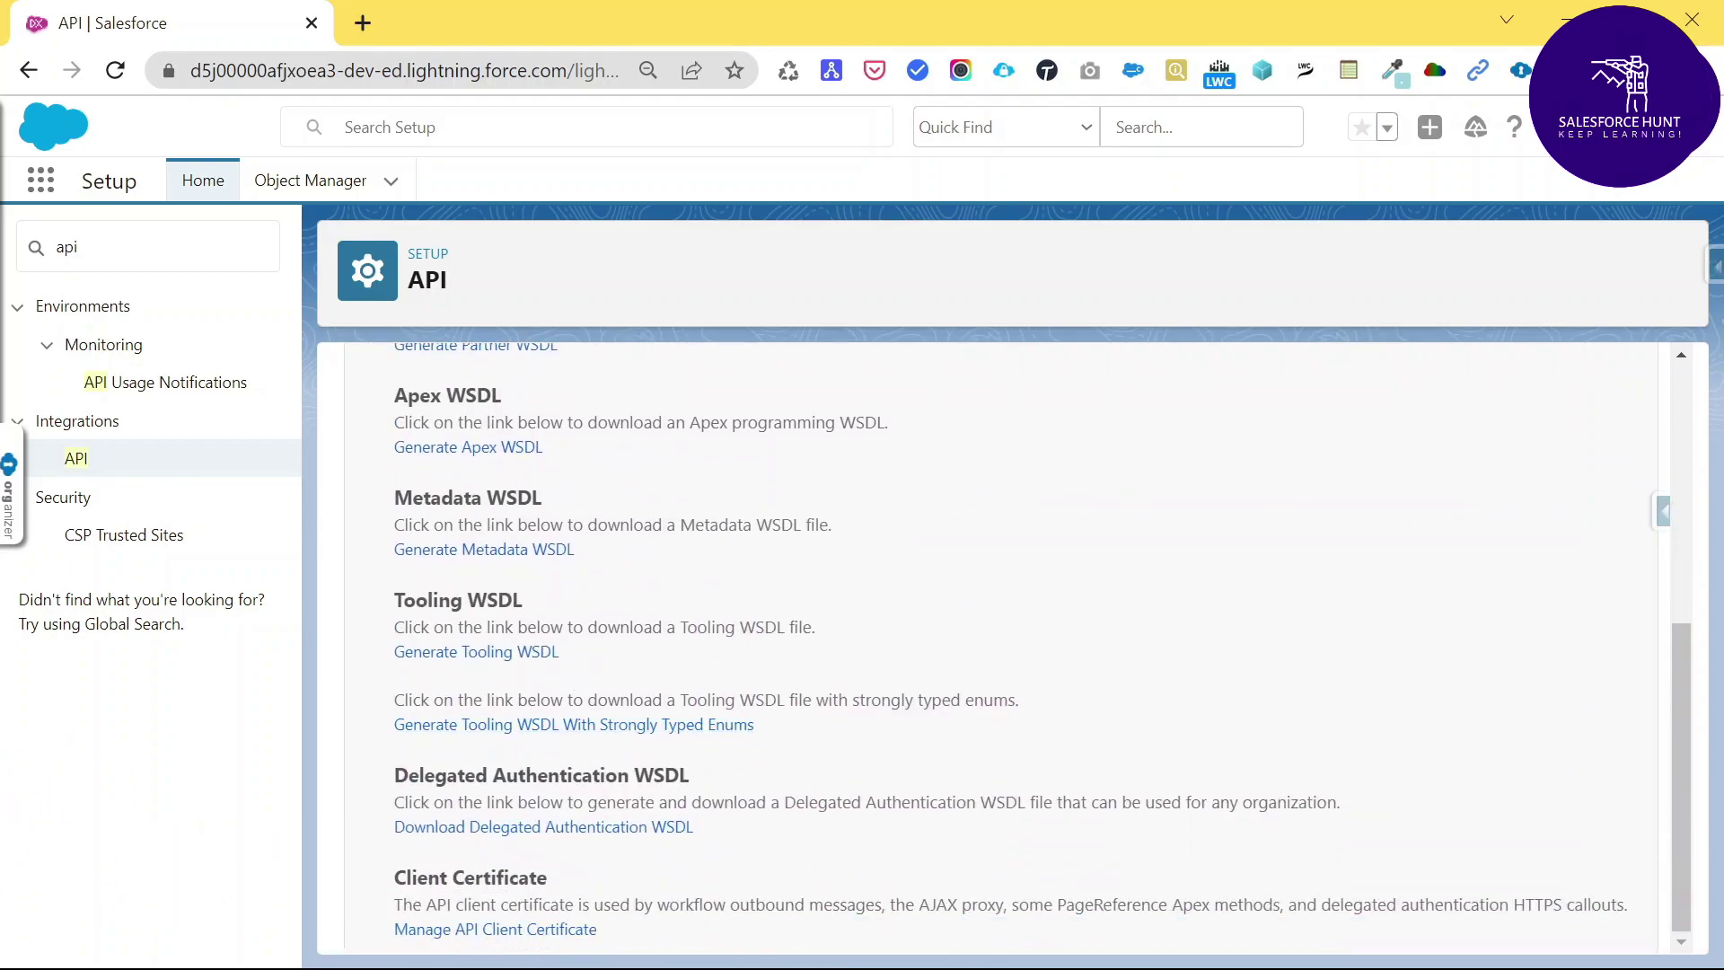
drag(731, 803, 493, 774)
click(736, 781)
scroll(731, 792, up, 3)
scroll(734, 789, up, 3)
scroll(774, 763, down, 1)
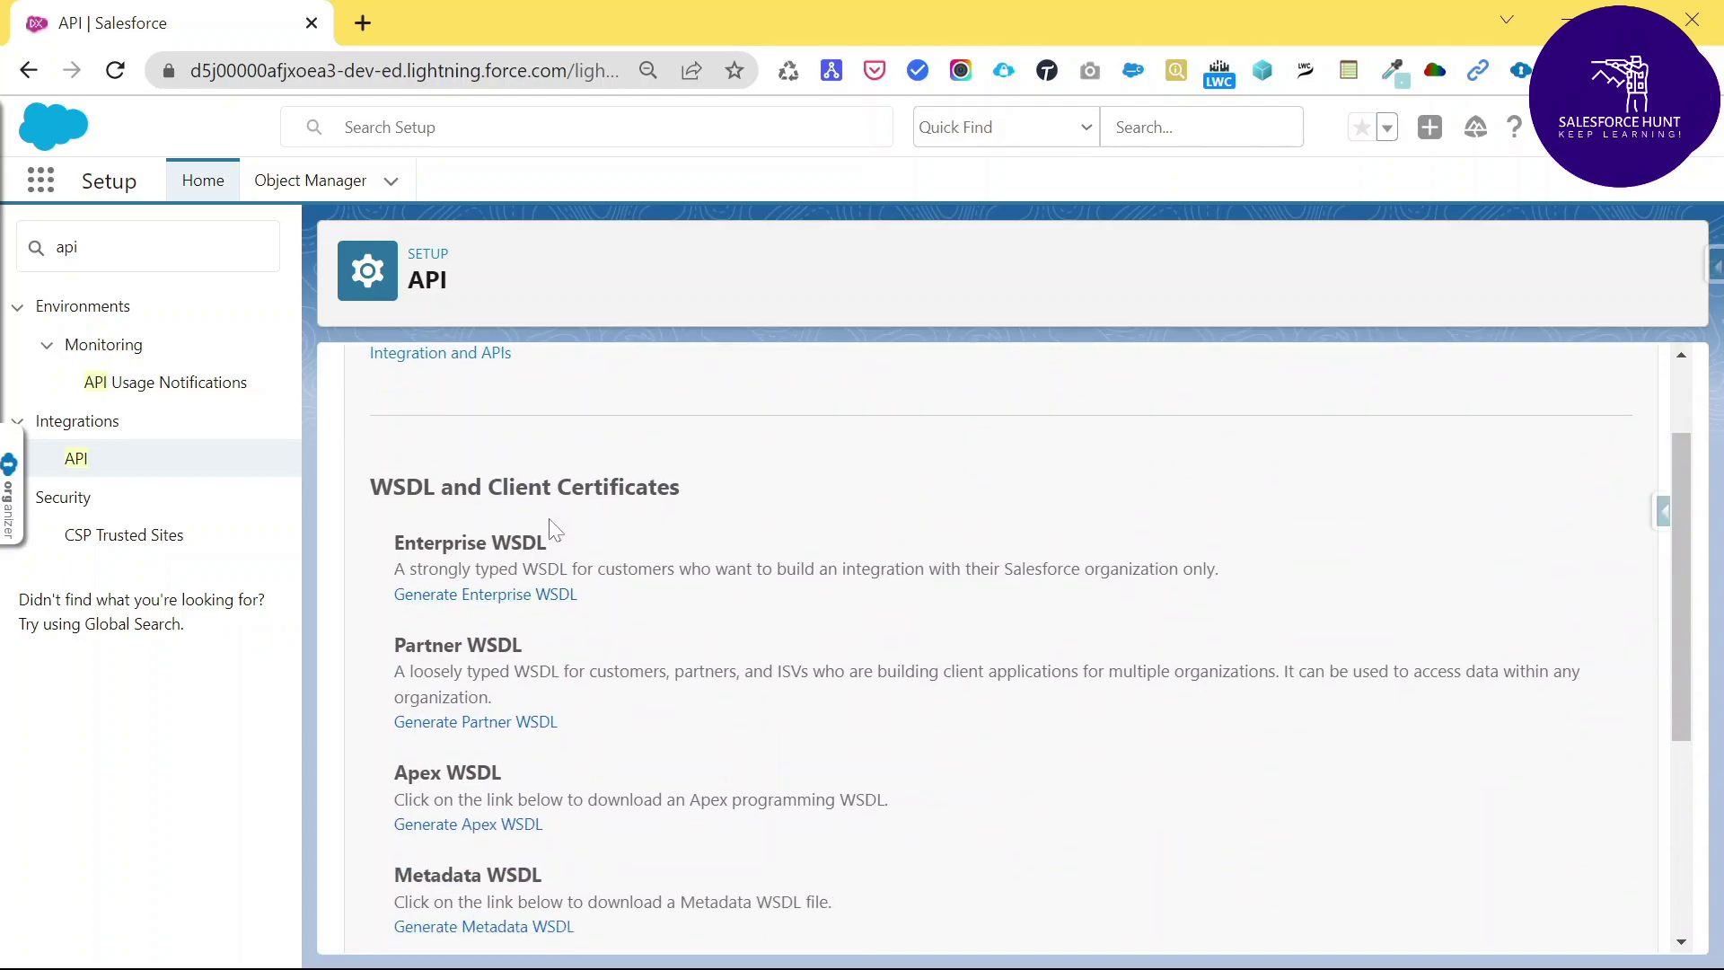
drag(393, 548, 545, 544)
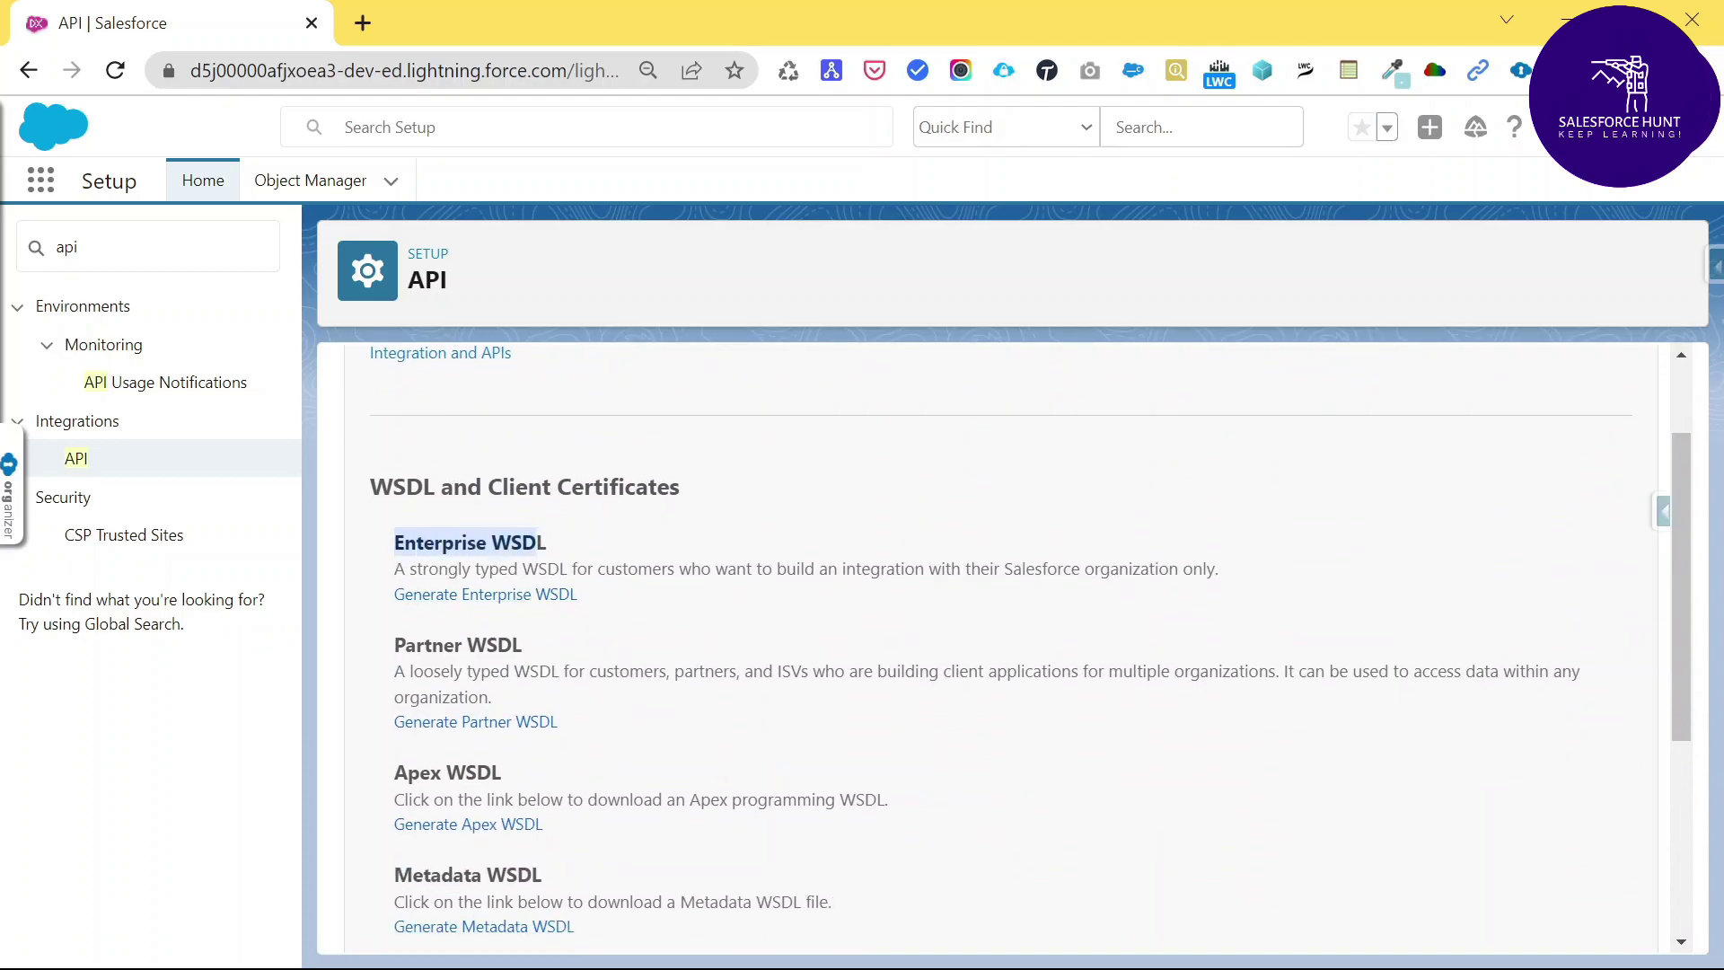
click(684, 545)
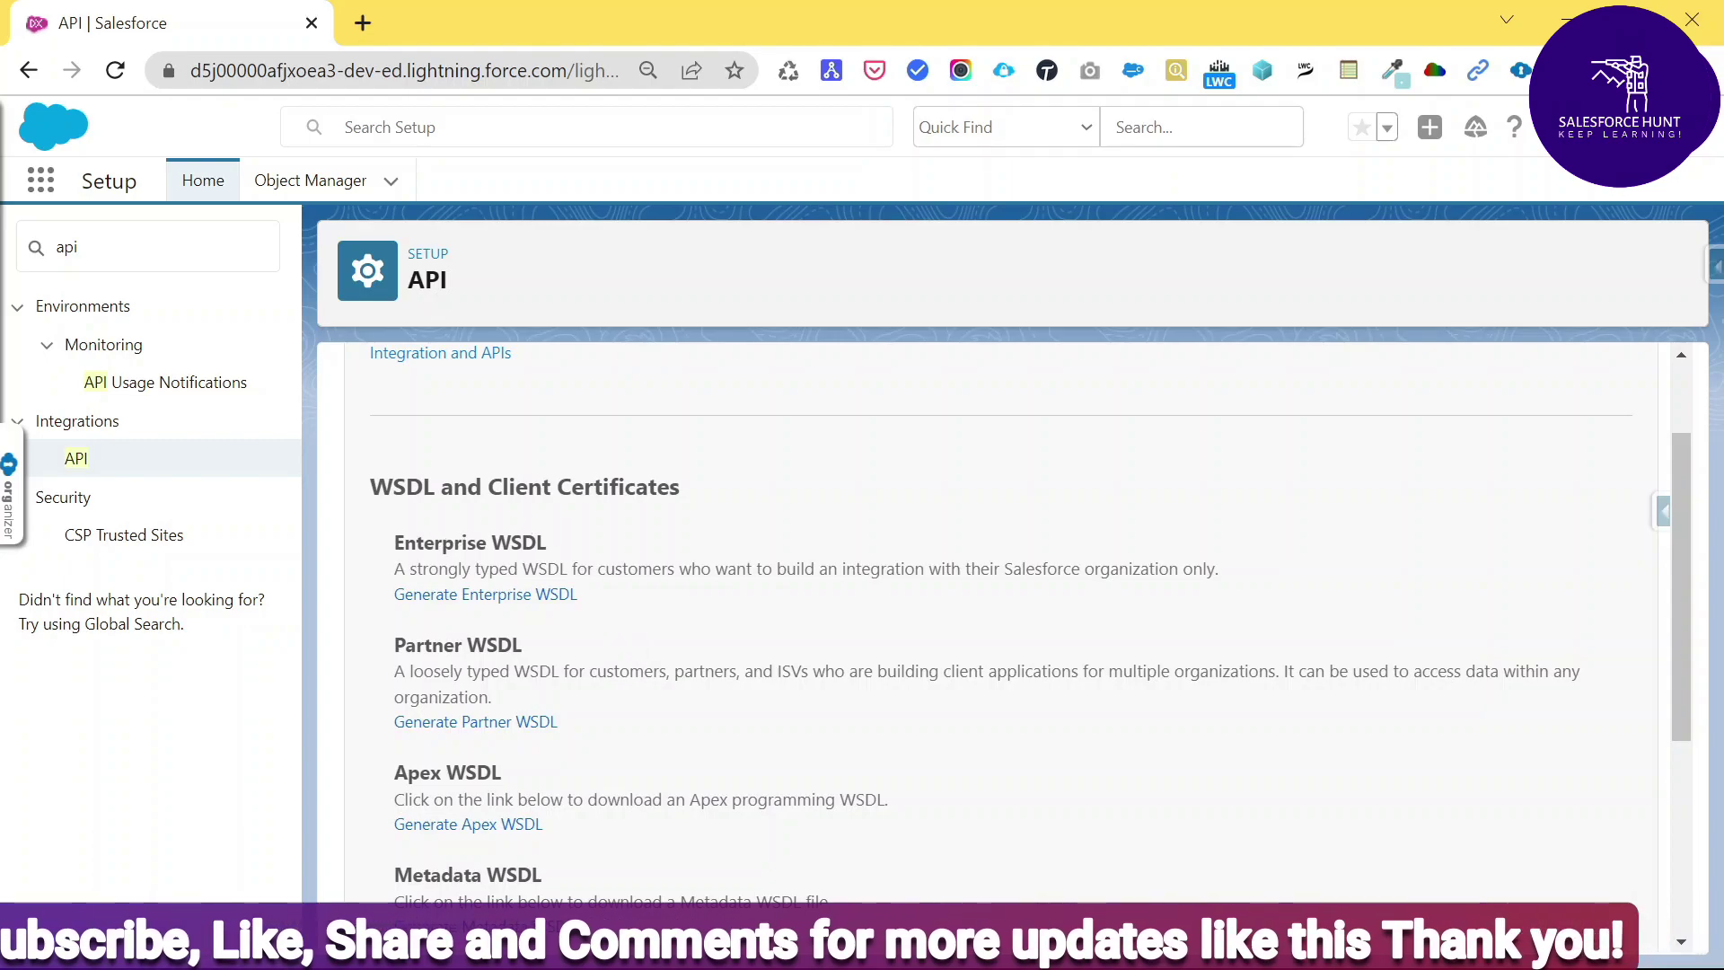
drag(368, 543, 539, 543)
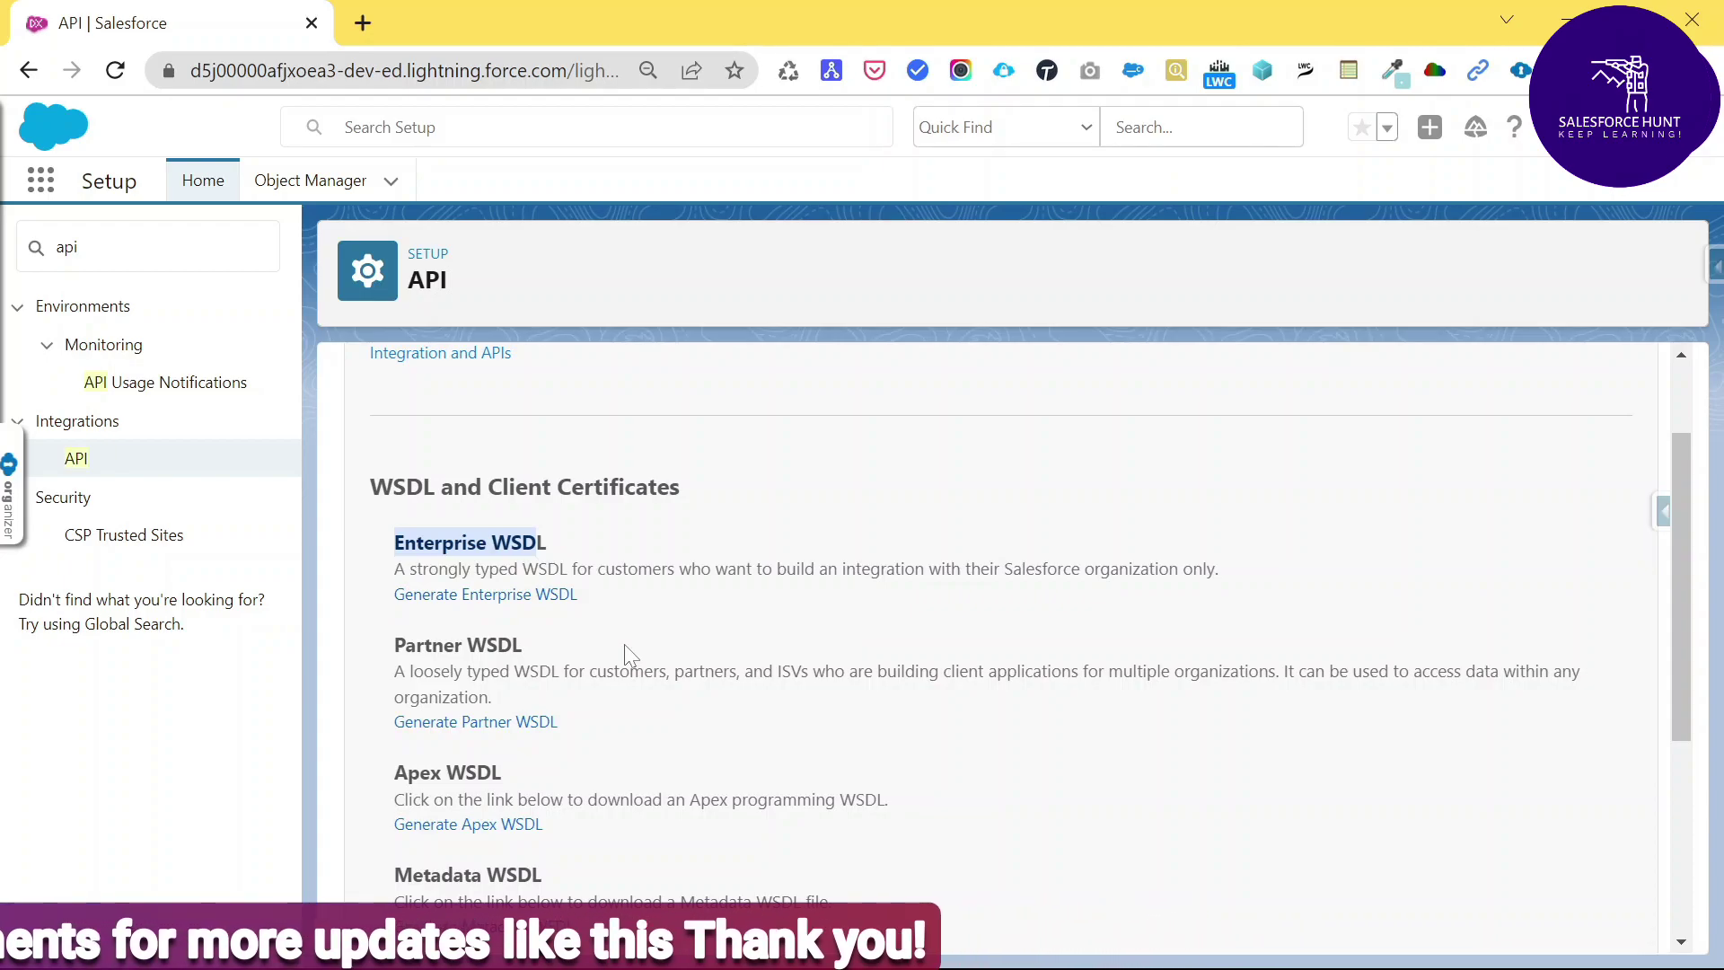
Generate the Enterprise WSDL and highlight its API version 54.0, generation date and rights notice
click(443, 597)
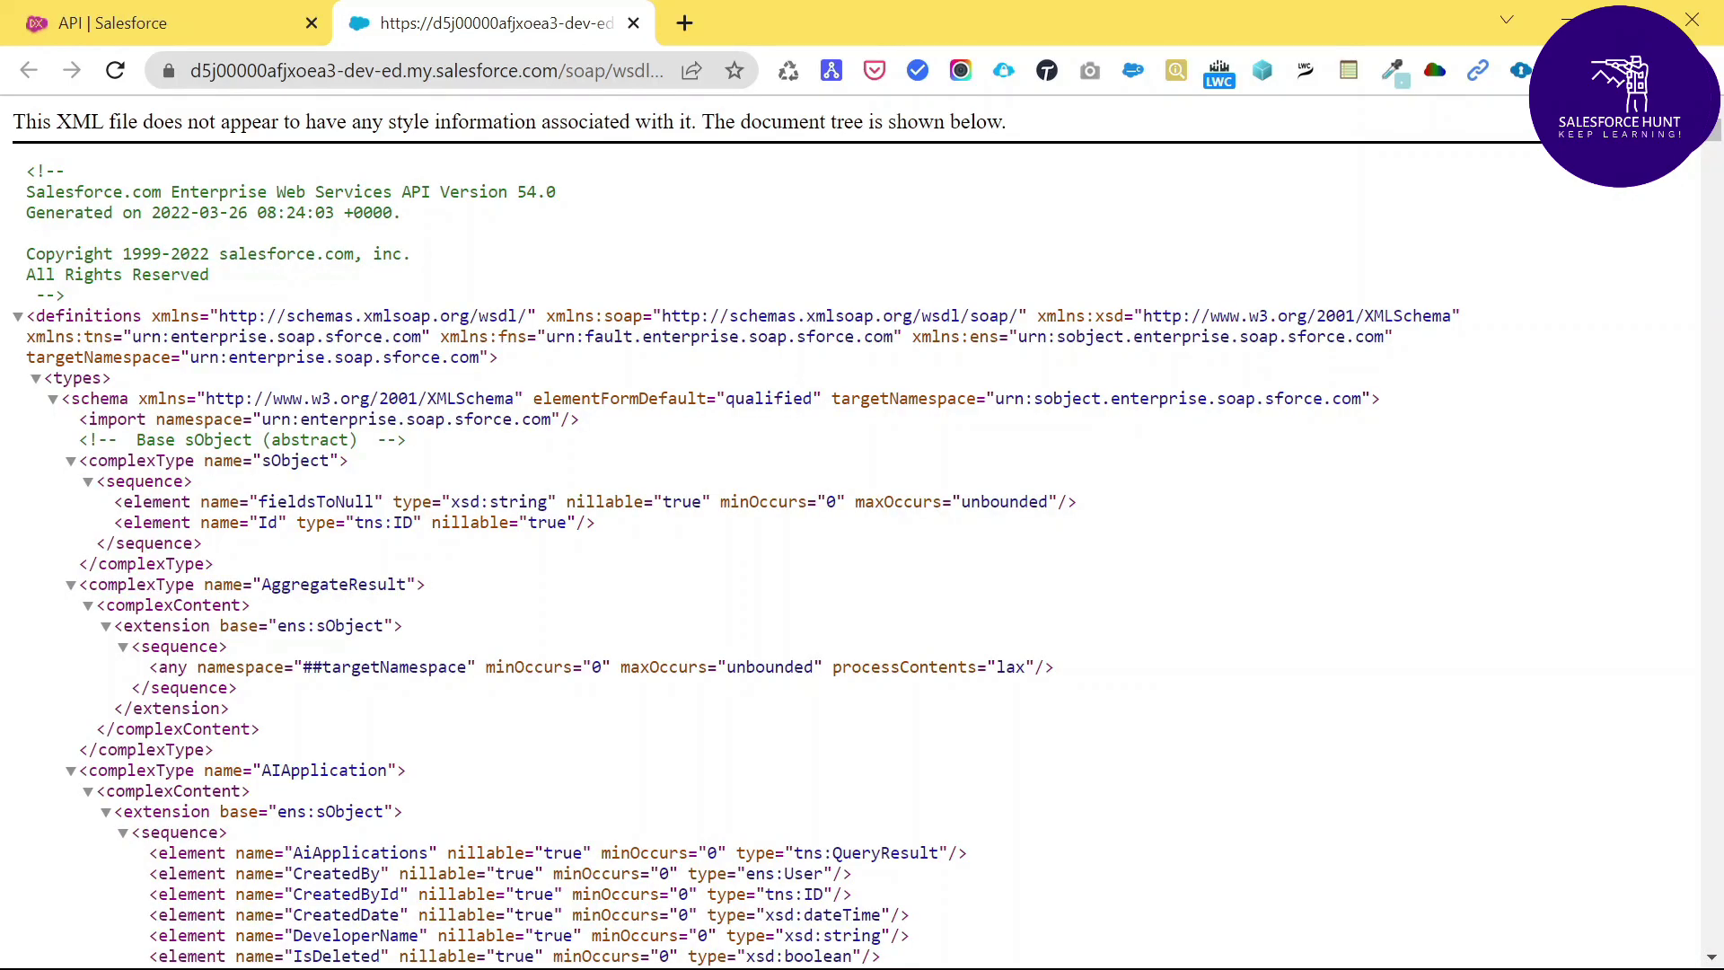
scroll(862, 539, down, 2)
scroll(862, 539, up, 2)
drag(556, 191, 498, 191)
drag(26, 211, 286, 212)
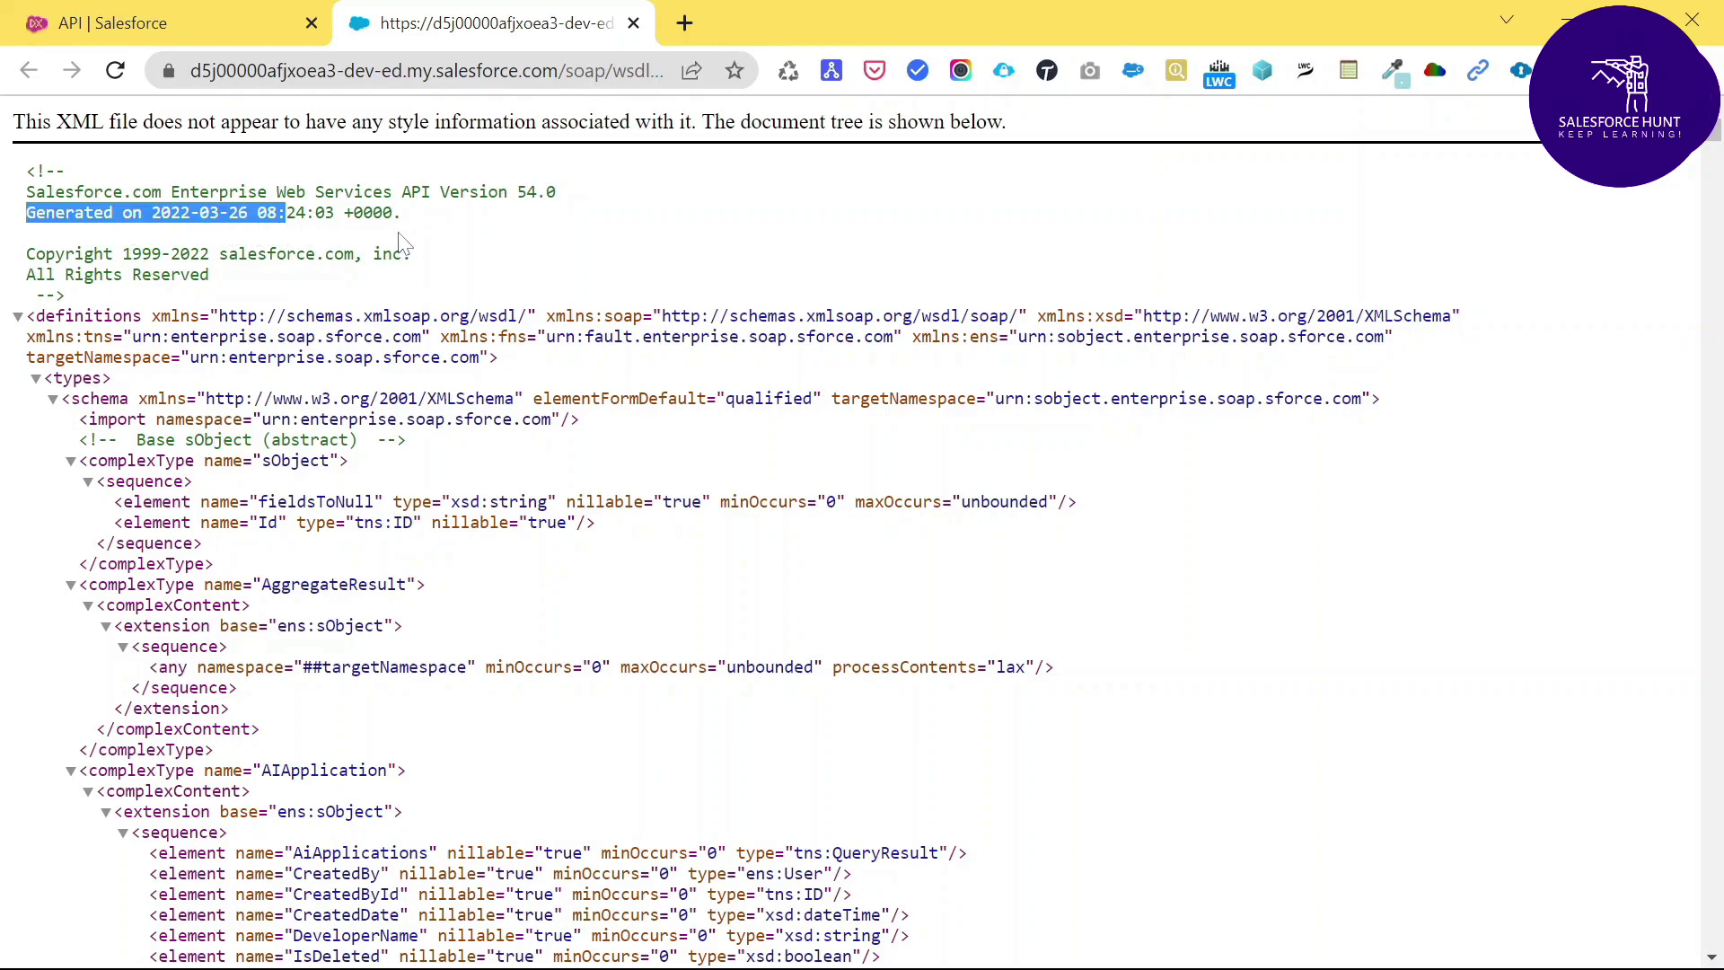
click(201, 260)
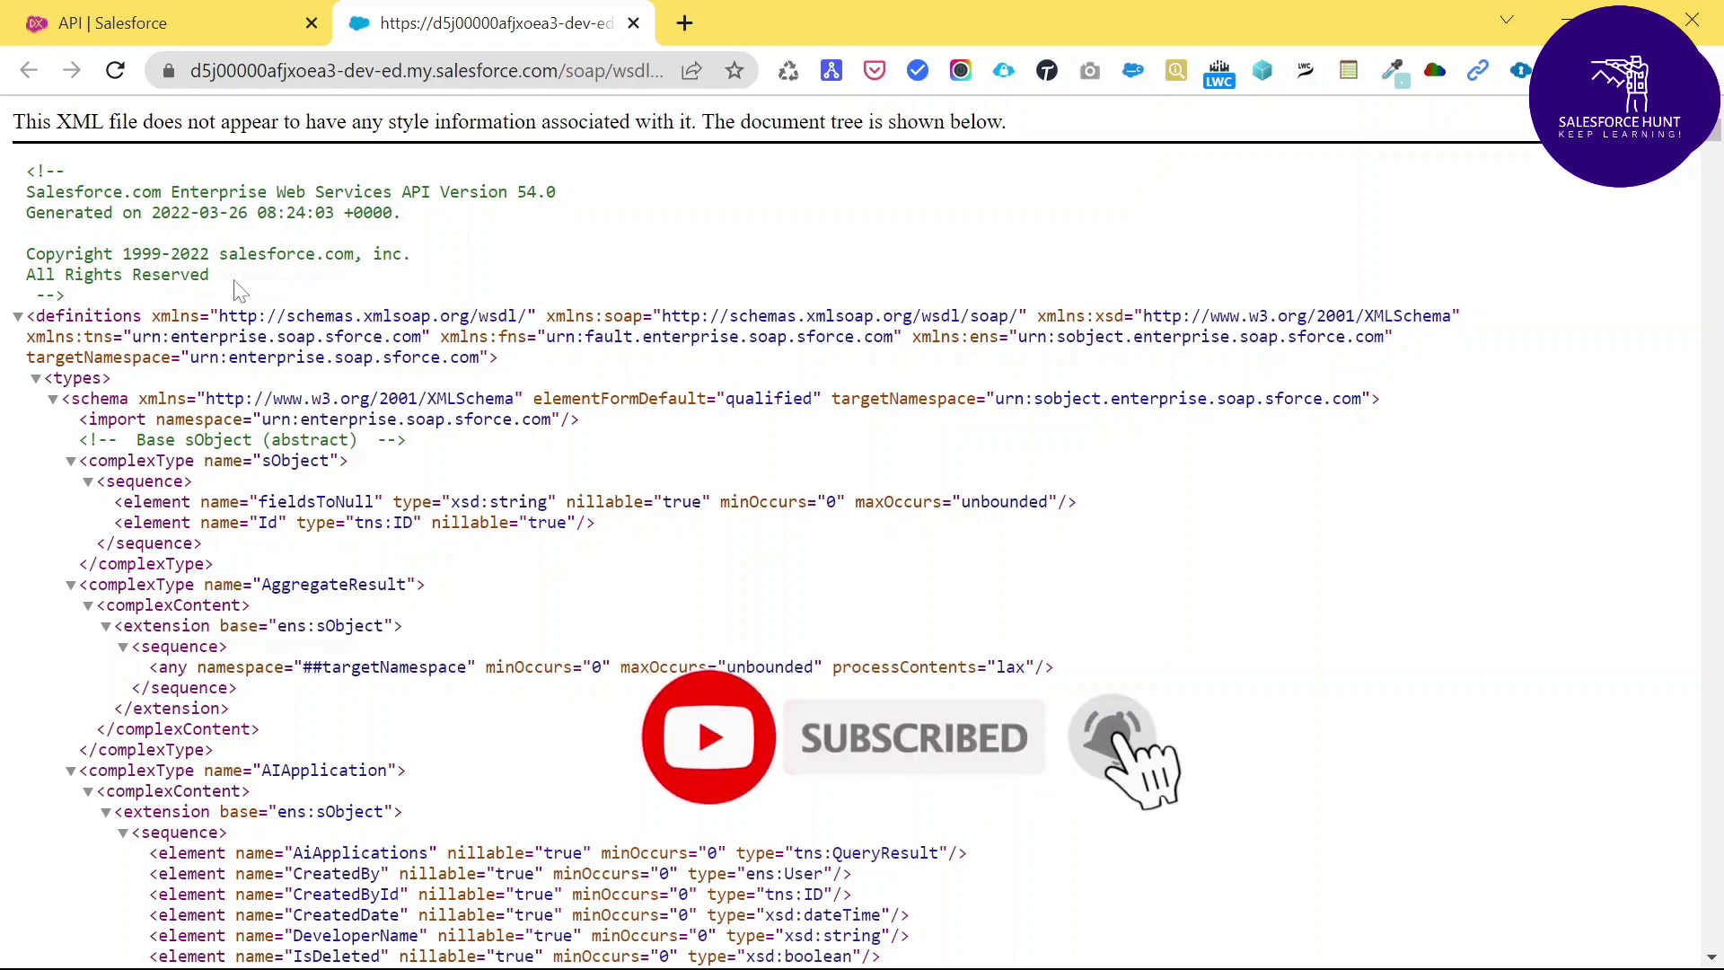
drag(46, 274, 211, 275)
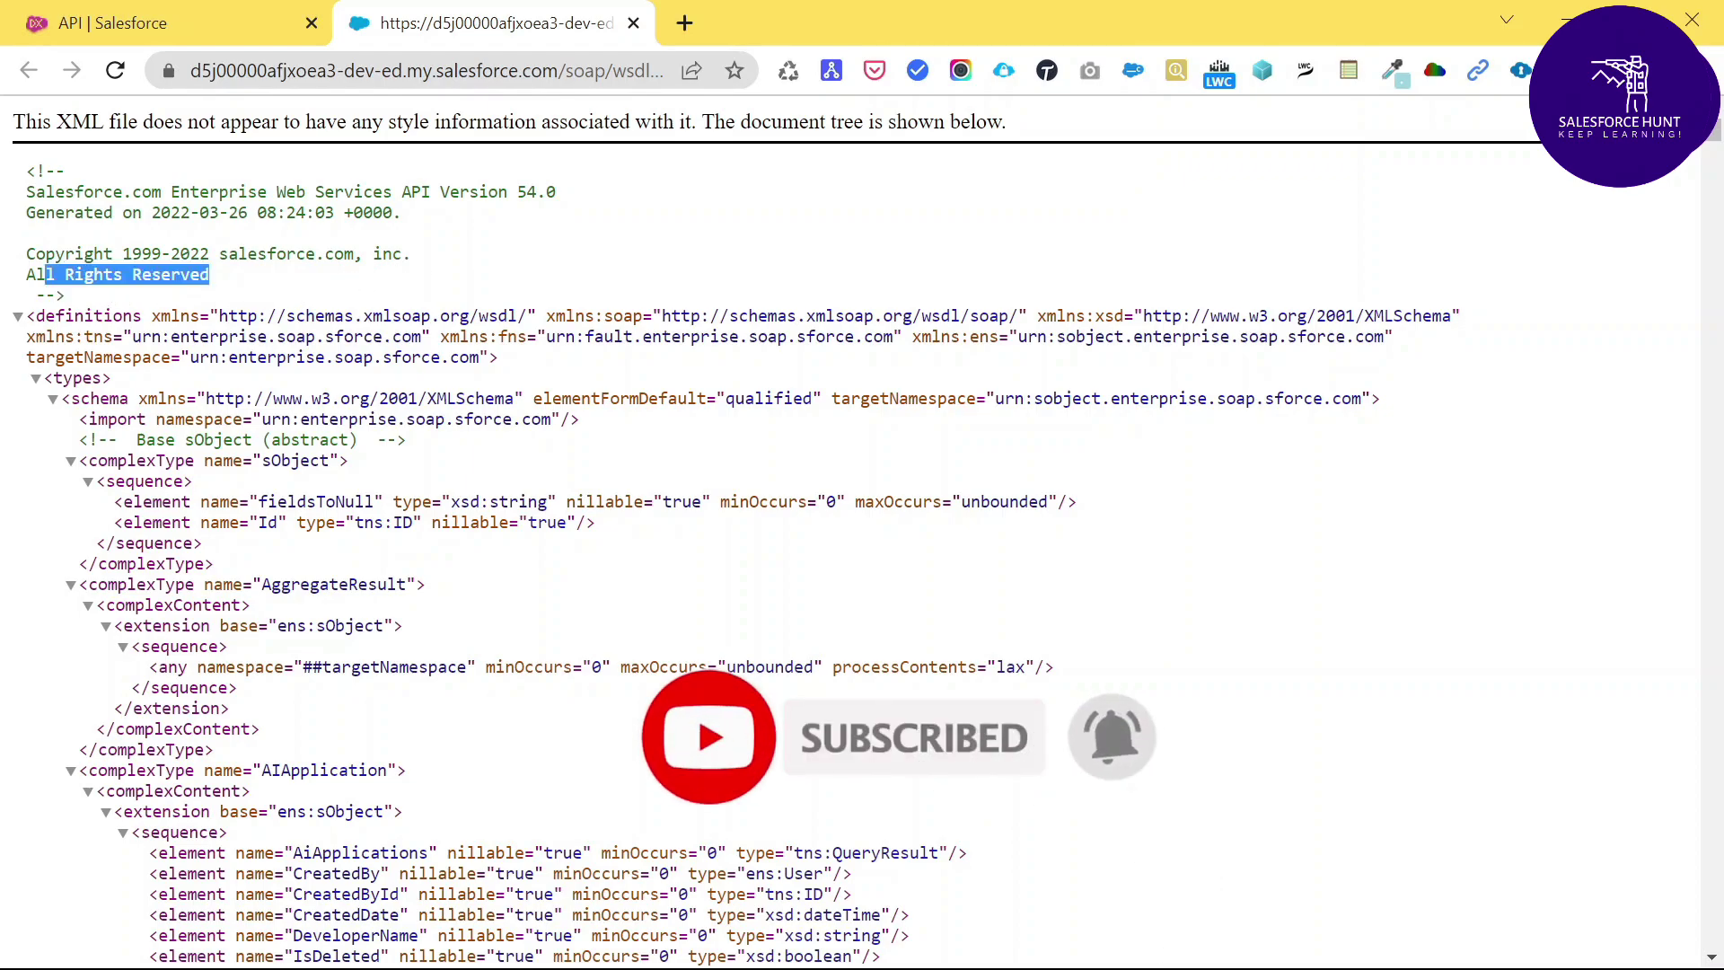
Scroll down through the generated Enterprise WSDL XML
scroll(549, 592, down, 3)
scroll(550, 593, up, 3)
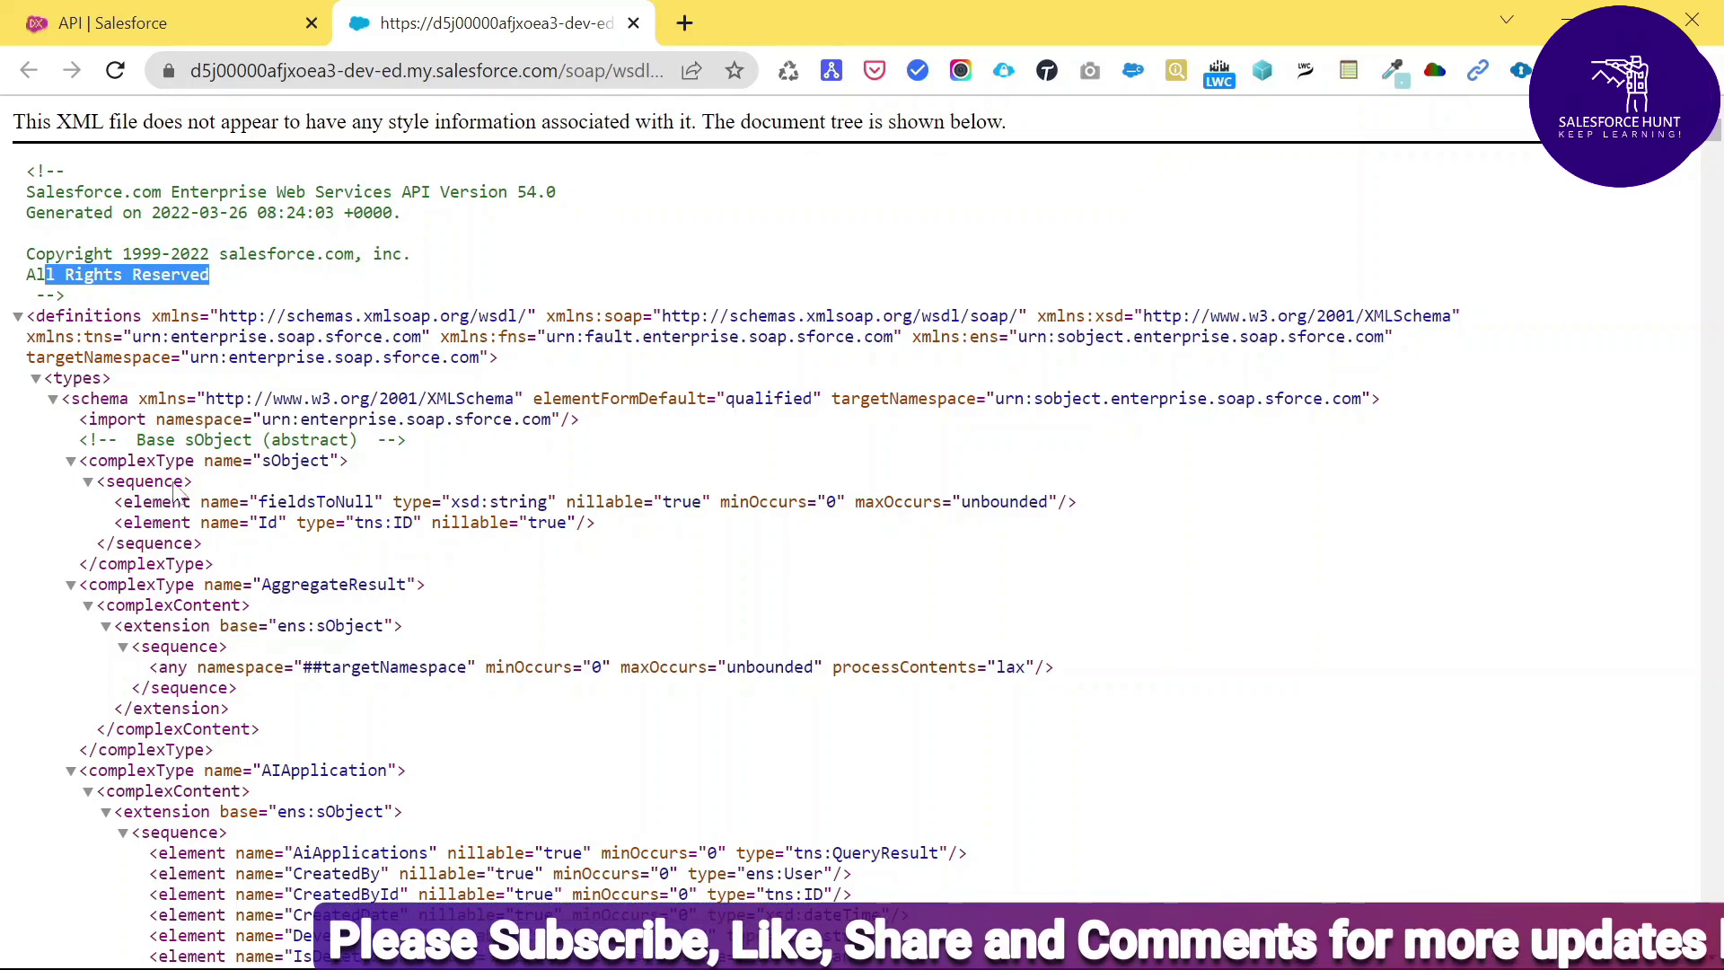
scroll(102, 500, down, 20)
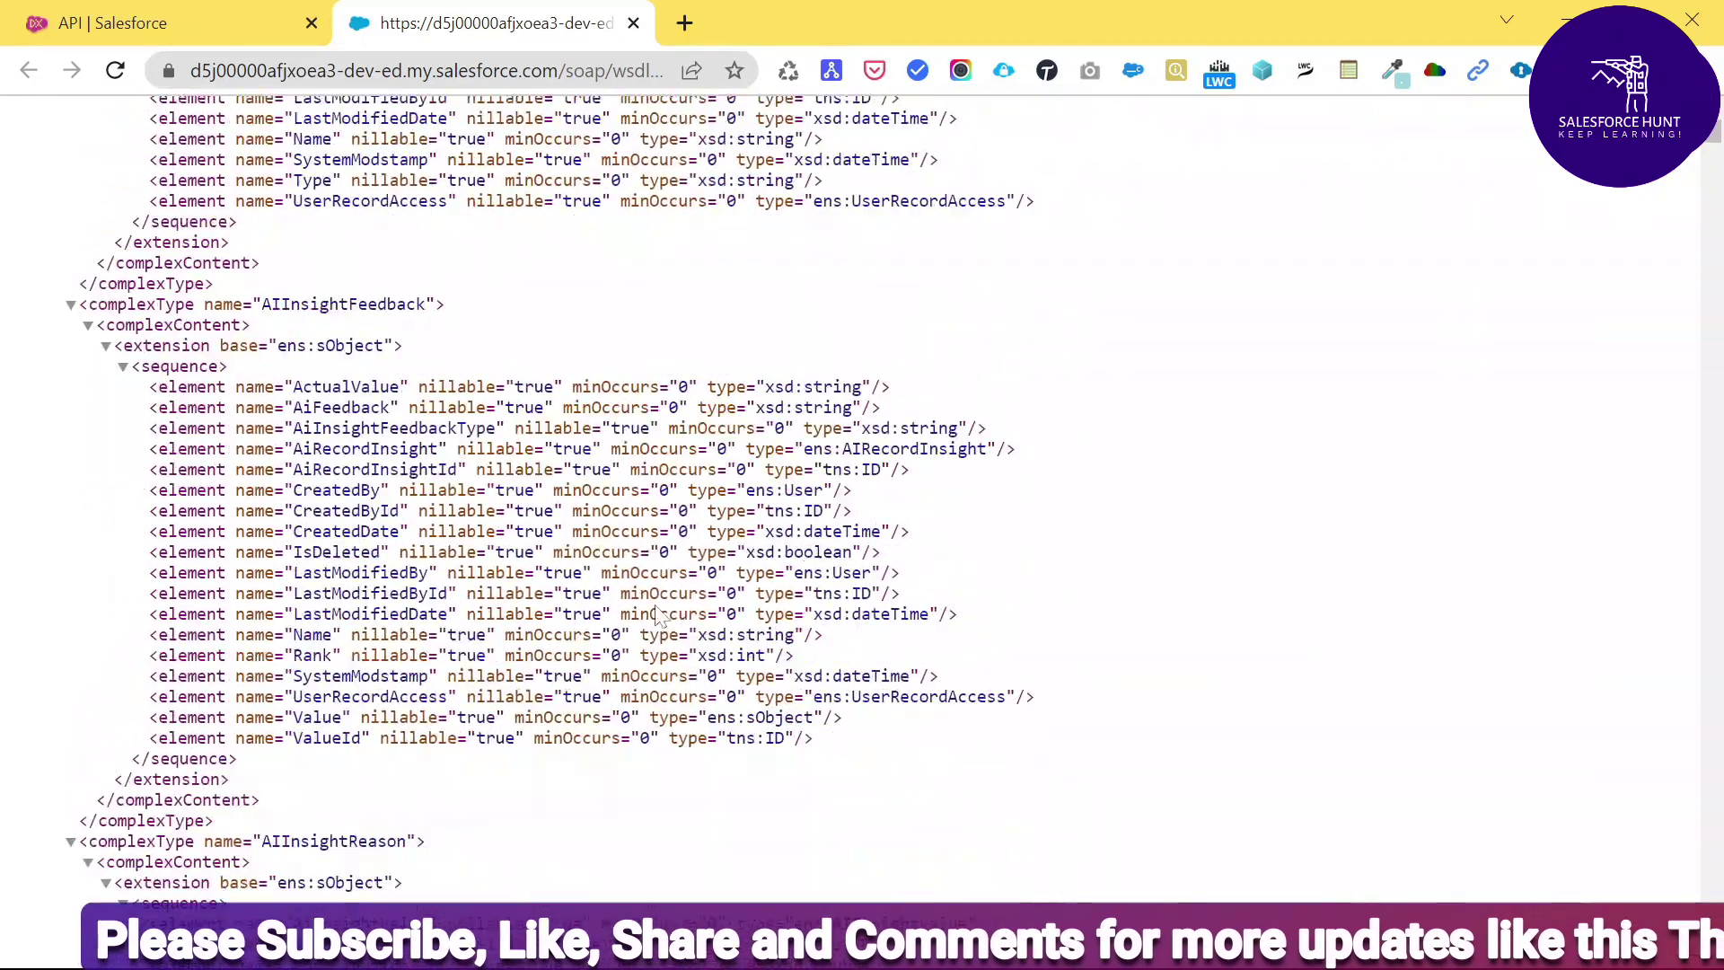
scroll(832, 629, down, 20)
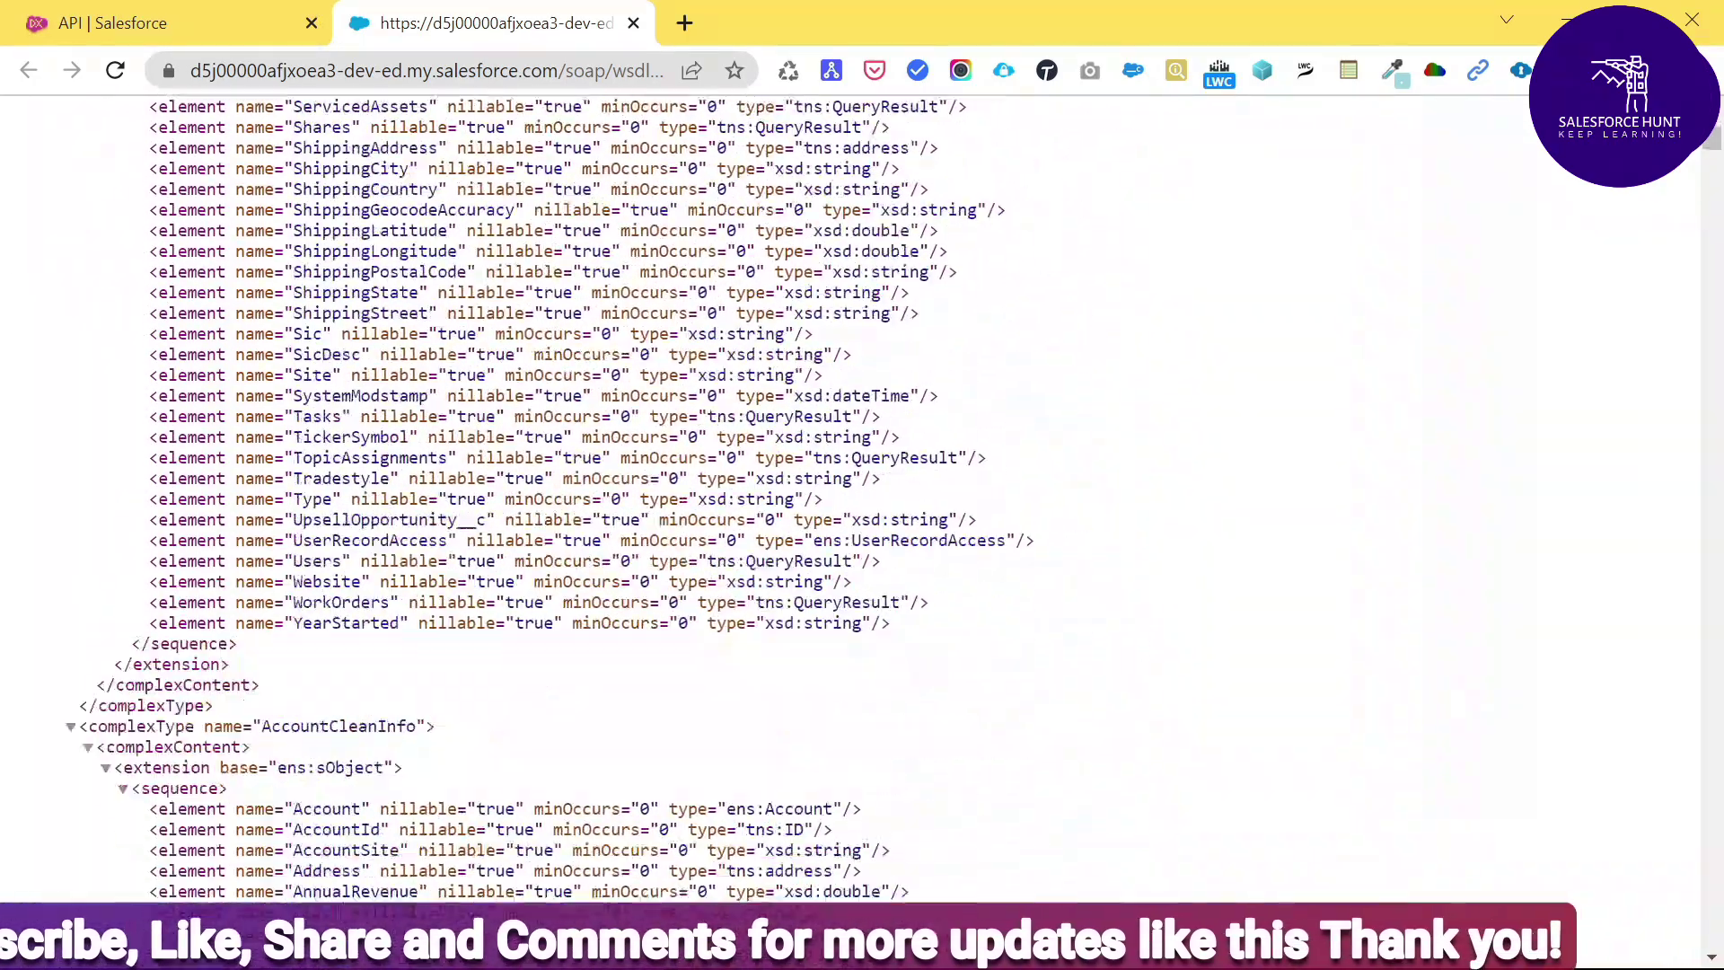
scroll(544, 478, down, 1)
mouse_move(1711, 144)
mouse_down()
mouse_move(1713, 897)
mouse_move(1713, 117)
mouse_up()
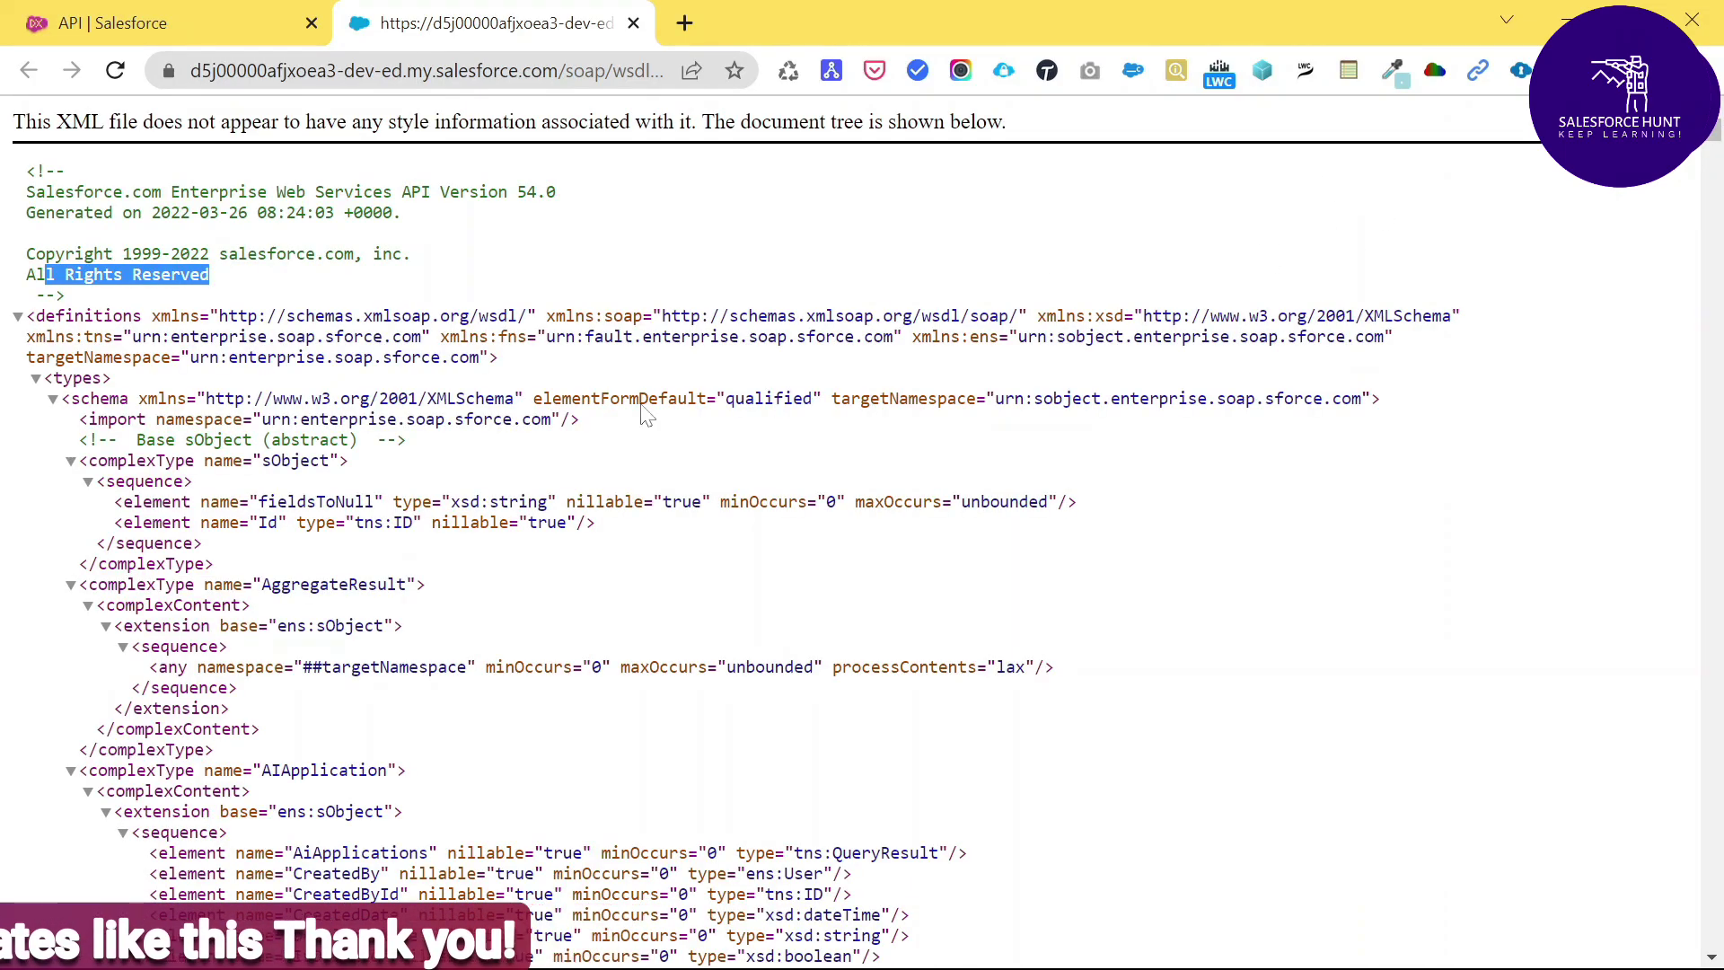
click(685, 222)
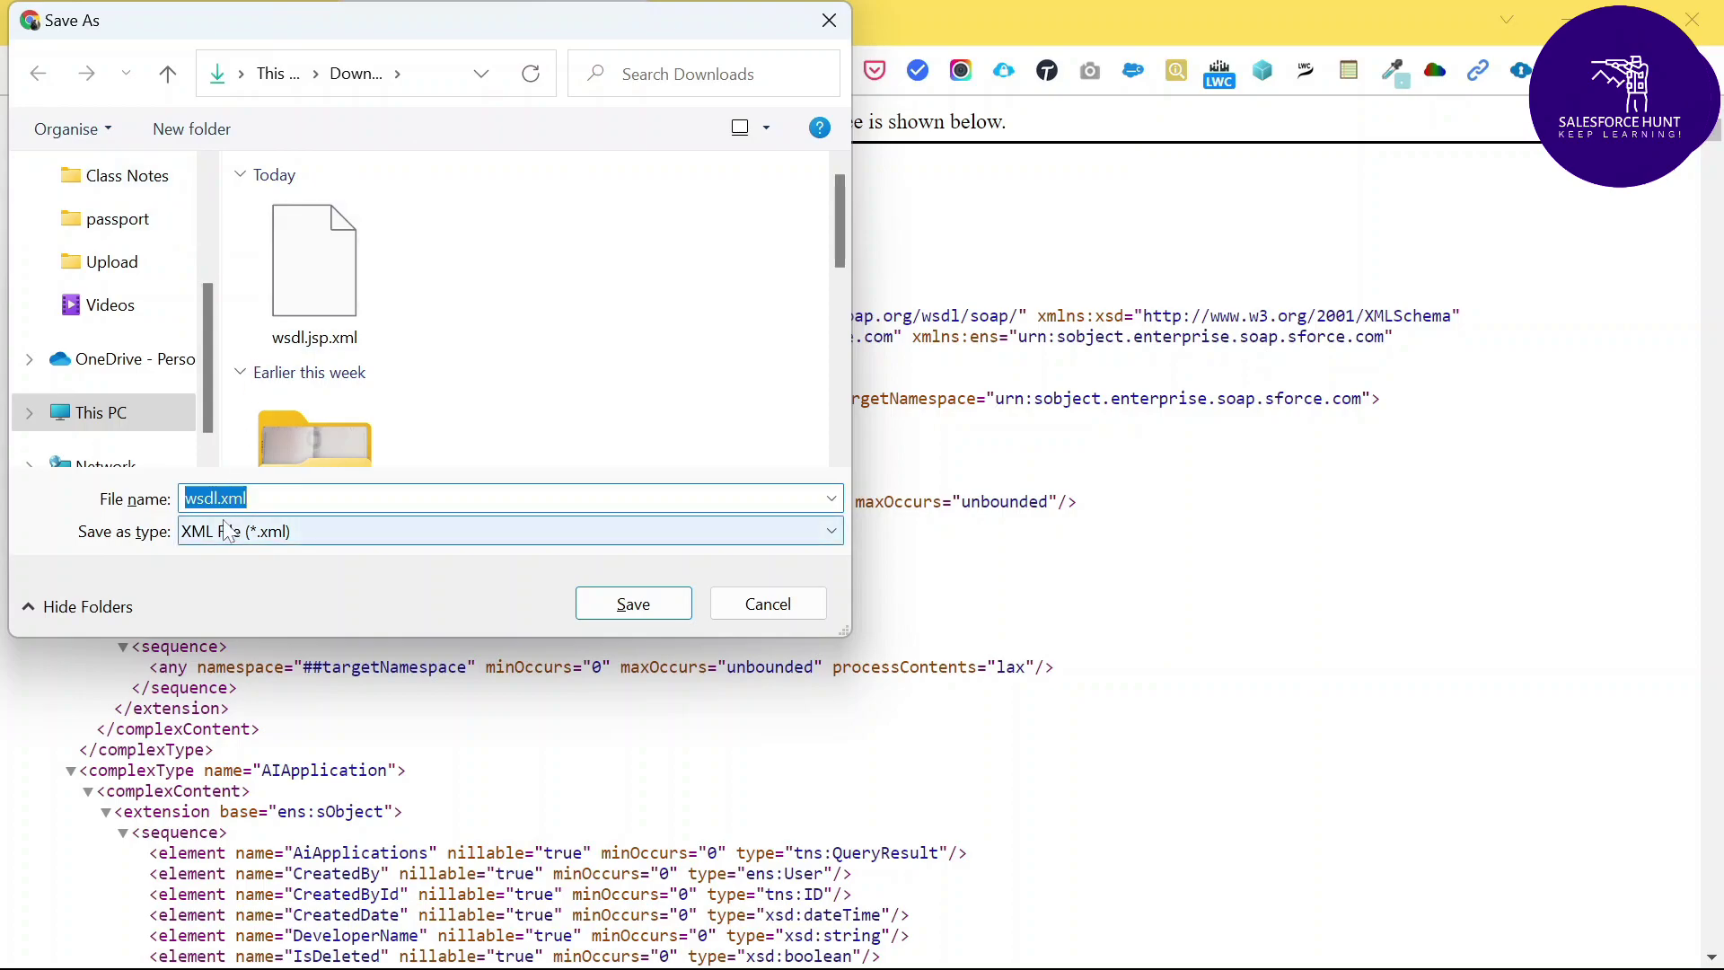
Save the Enterprise WSDL to the Downloads folder as wsdl.jsp.xml
click(332, 296)
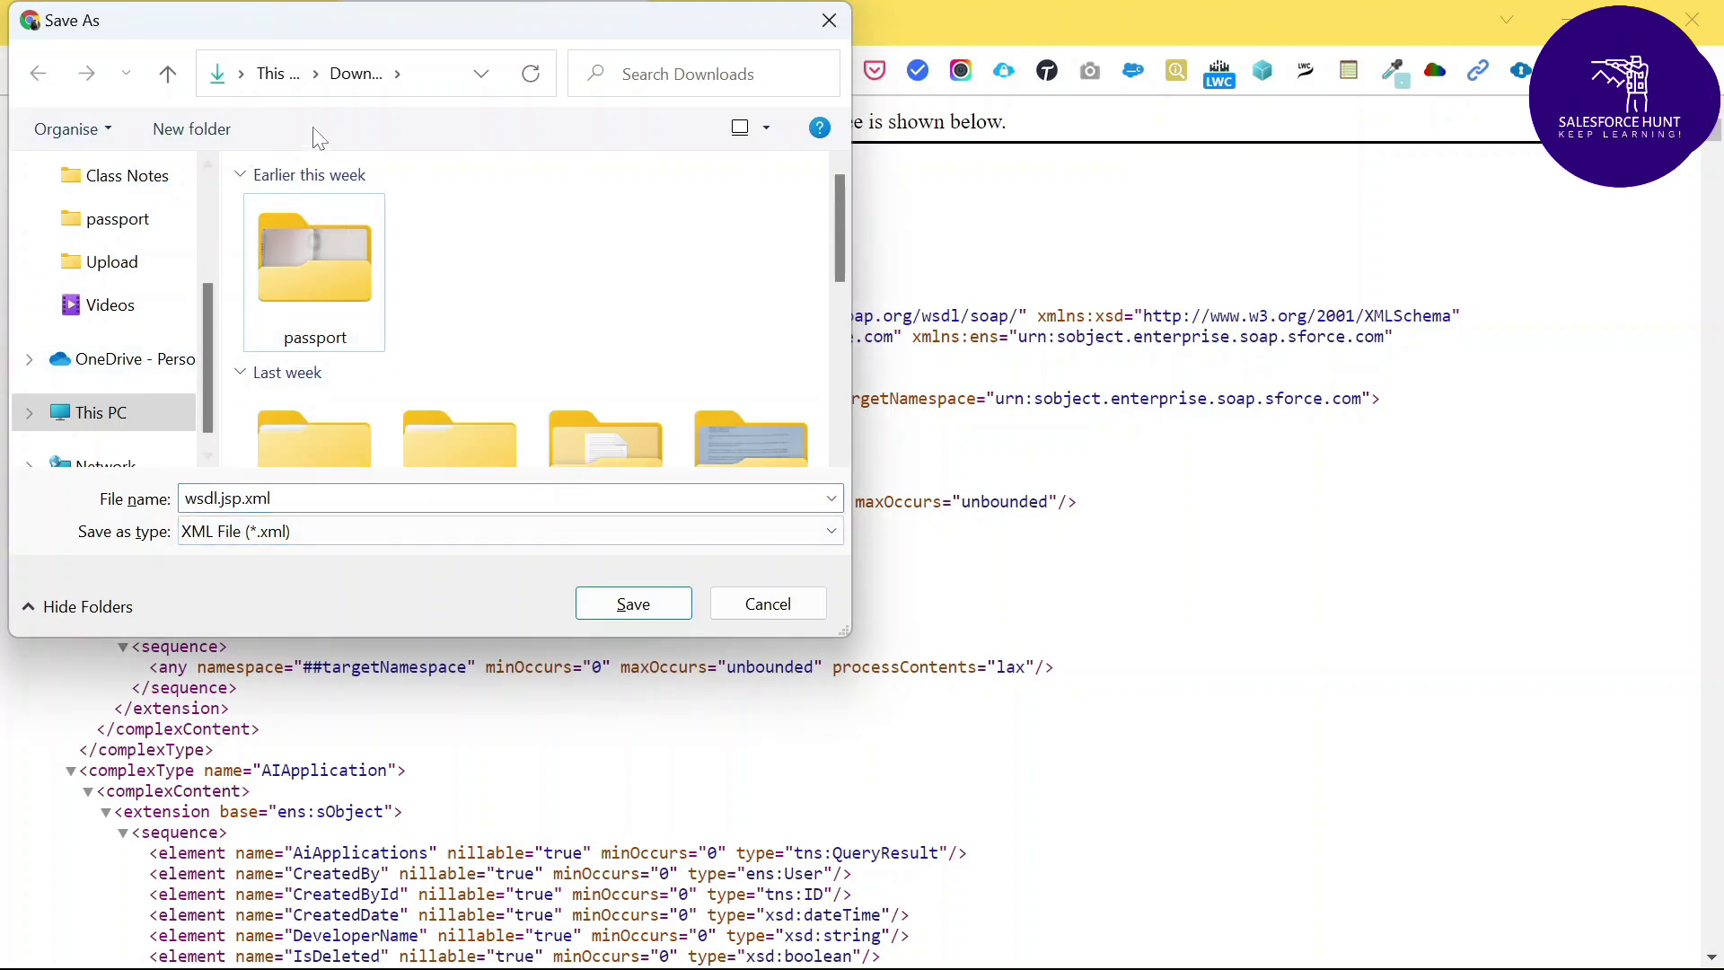
click(738, 129)
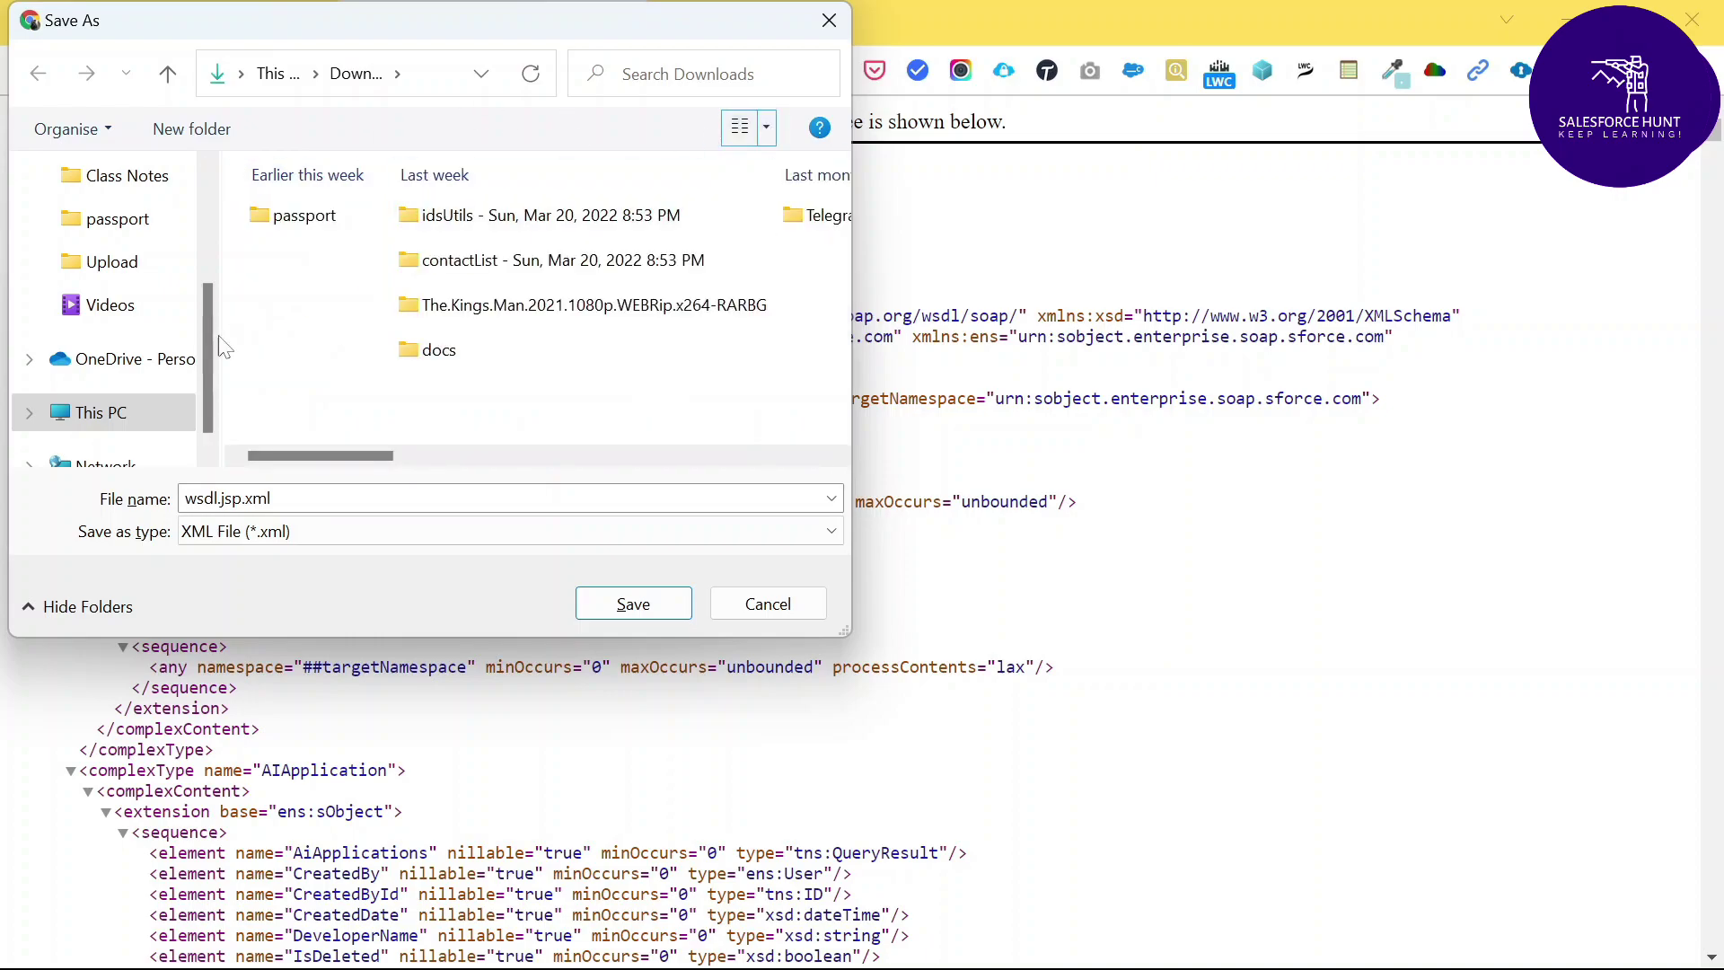
drag(213, 345, 597, 363)
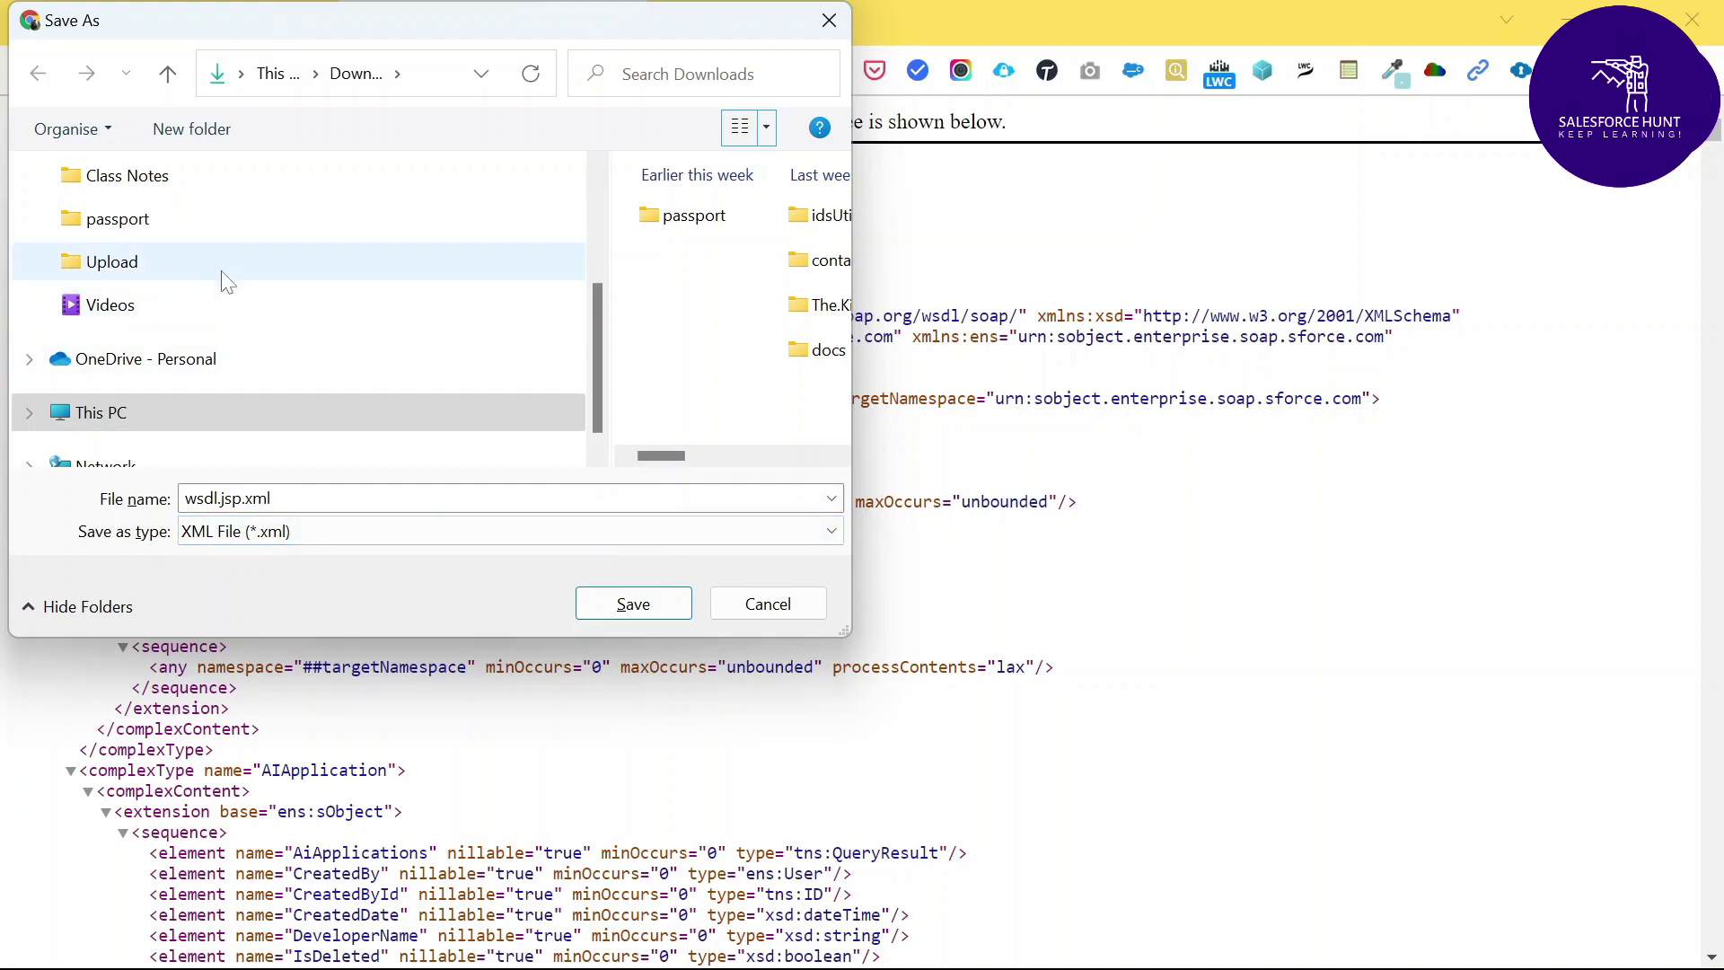
scroll(165, 270, up, 2)
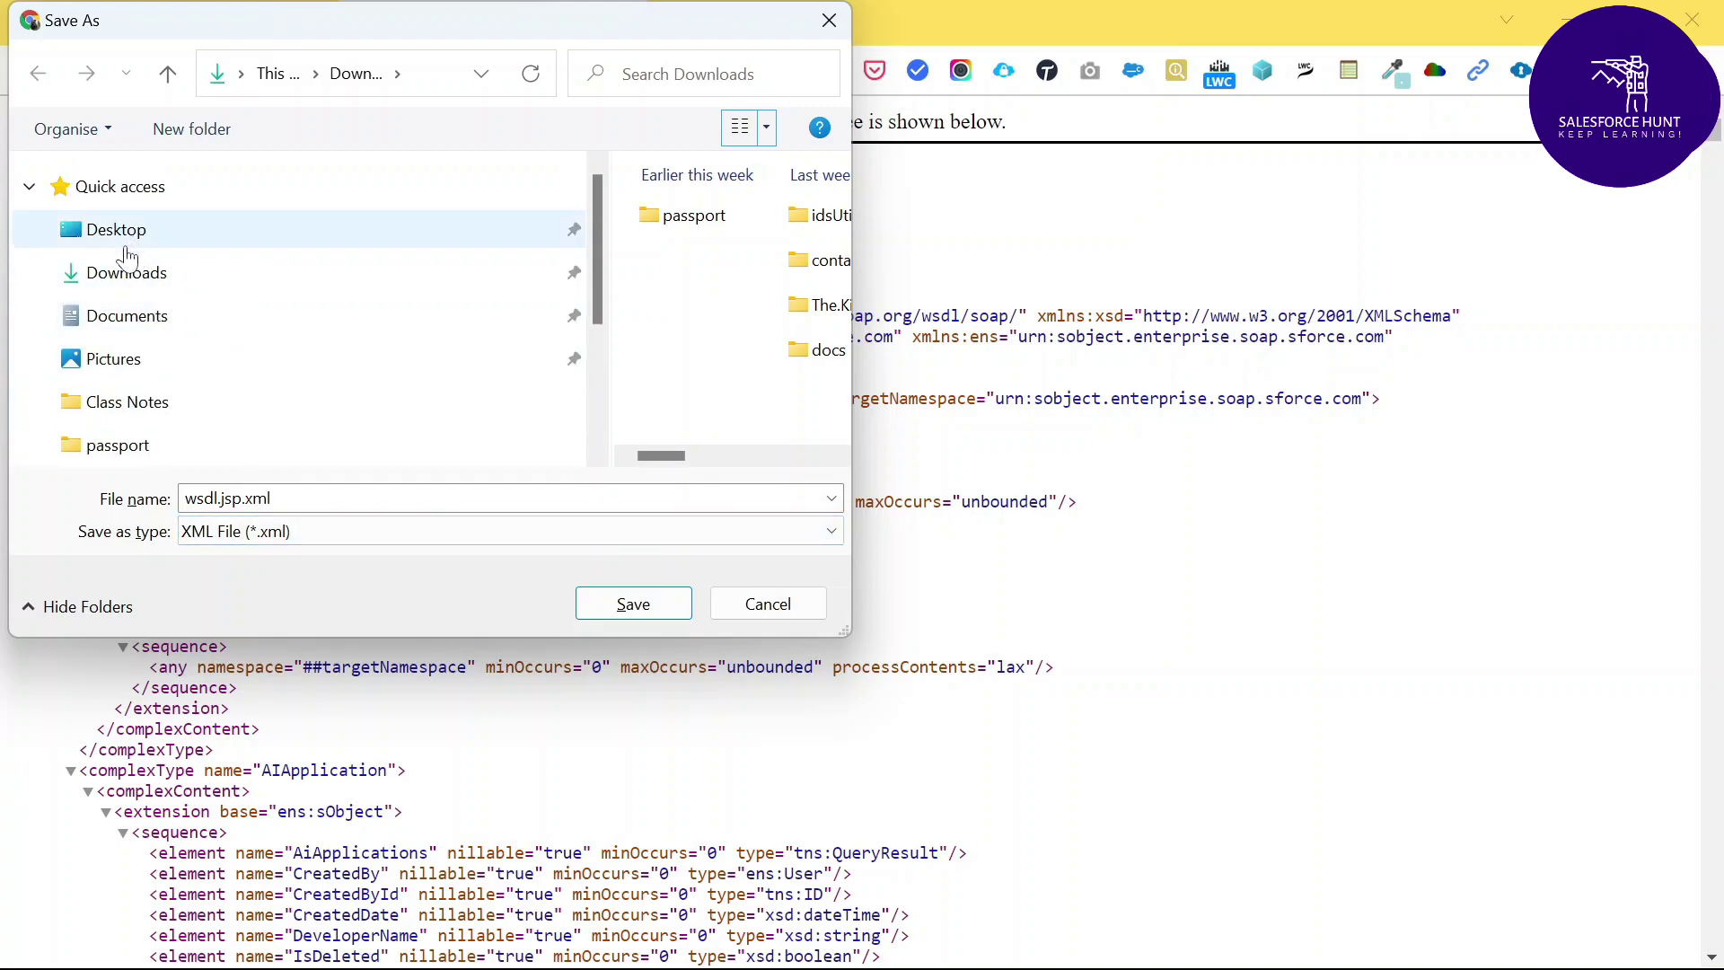
click(117, 284)
click(626, 609)
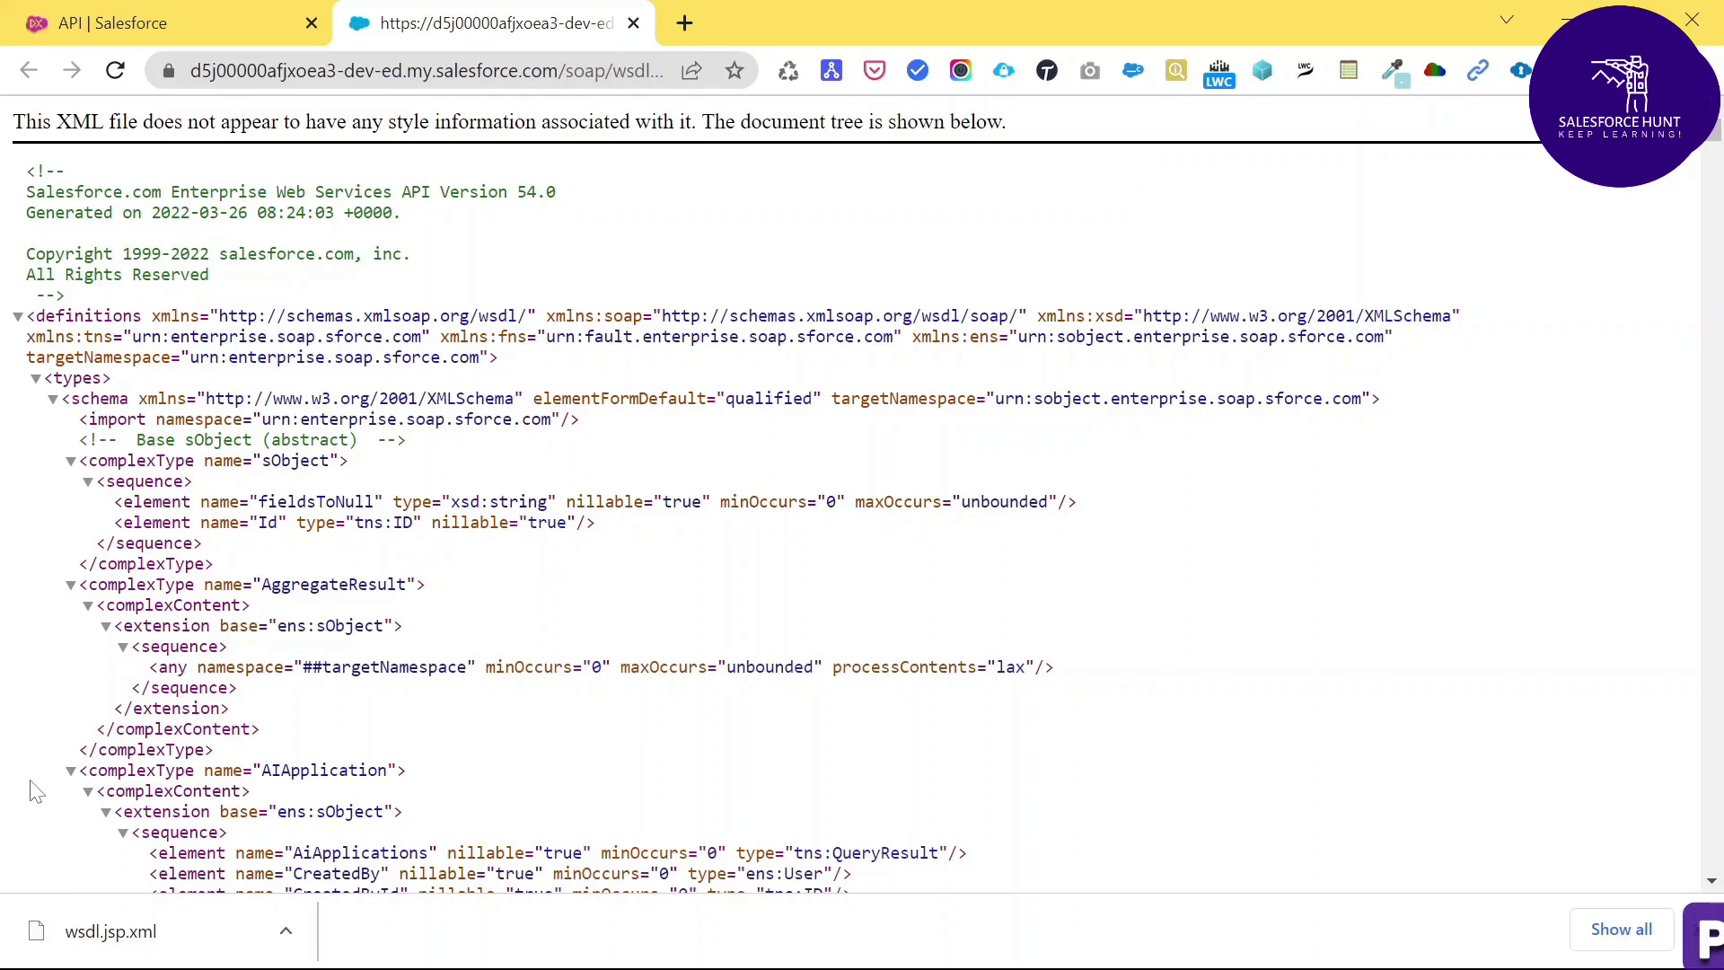
click(286, 930)
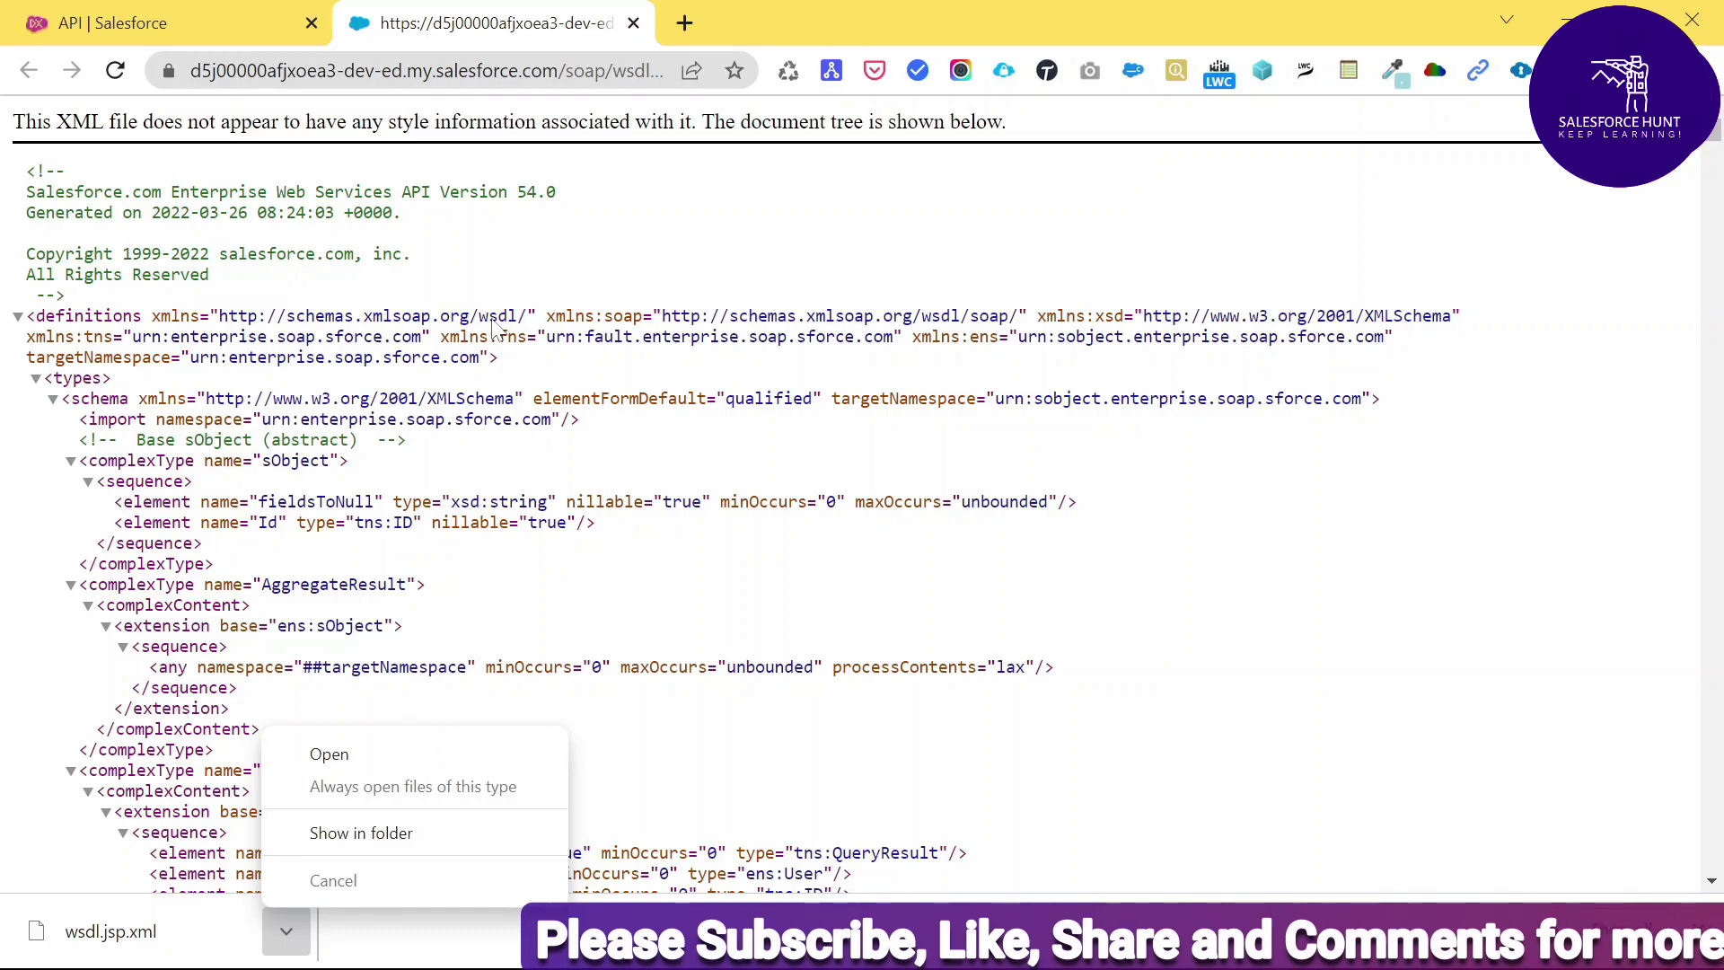
click(1158, 236)
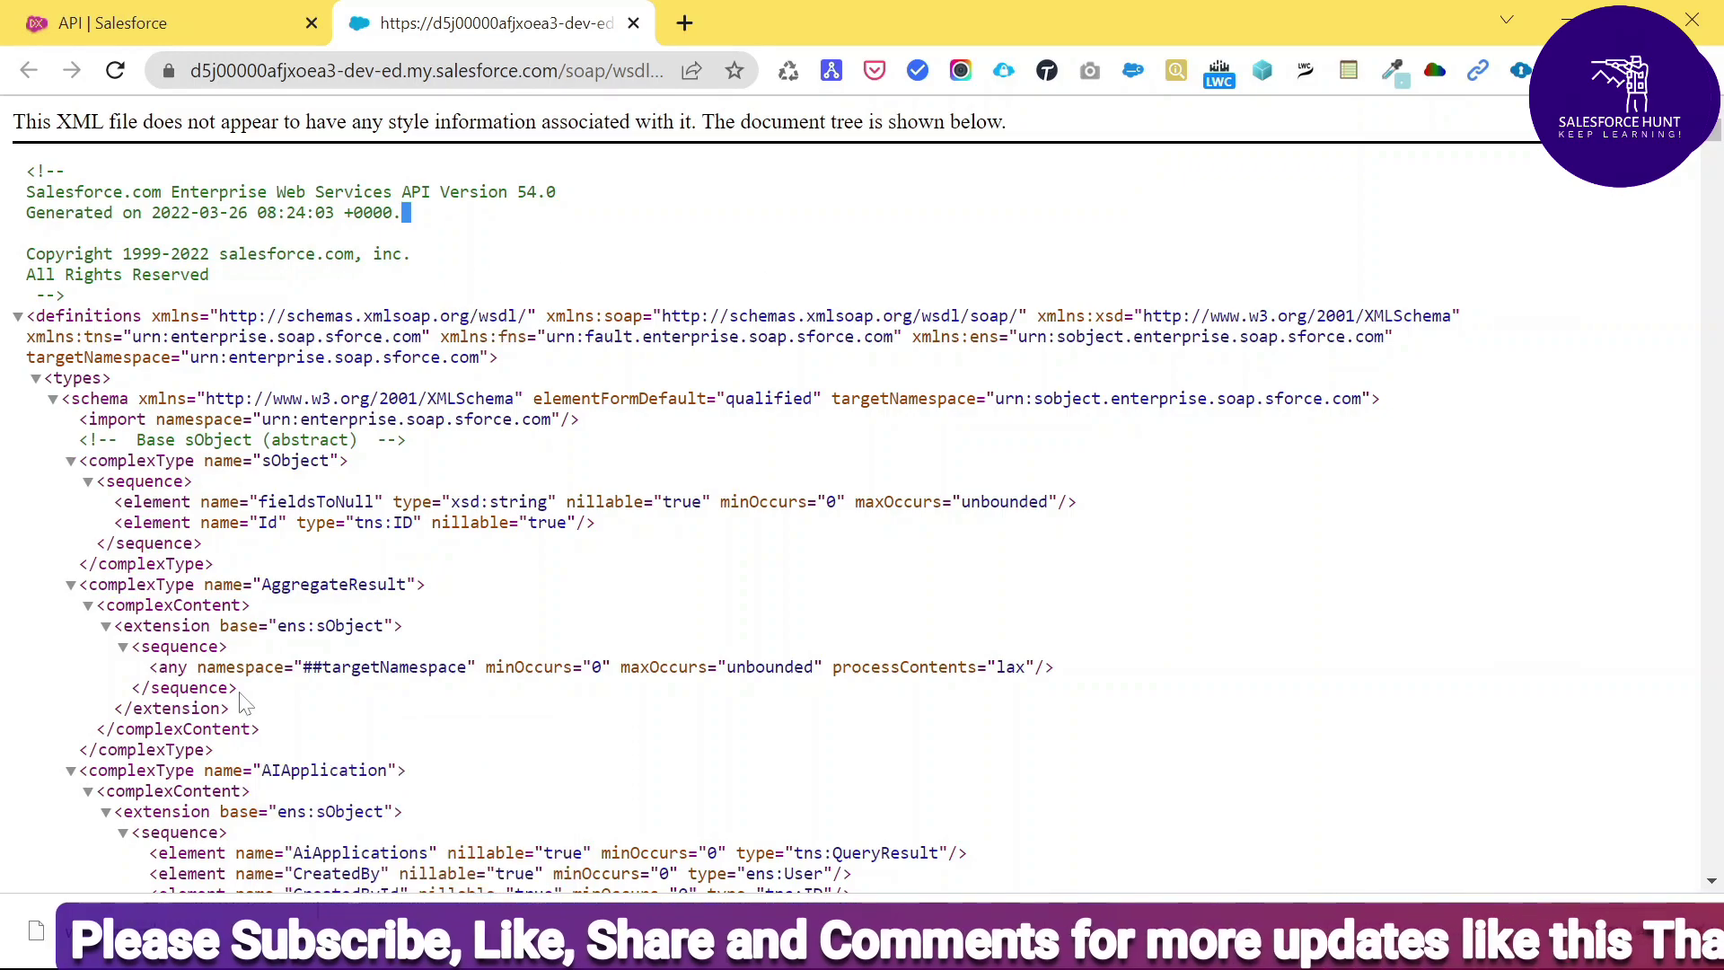
scroll(243, 700, down, 20)
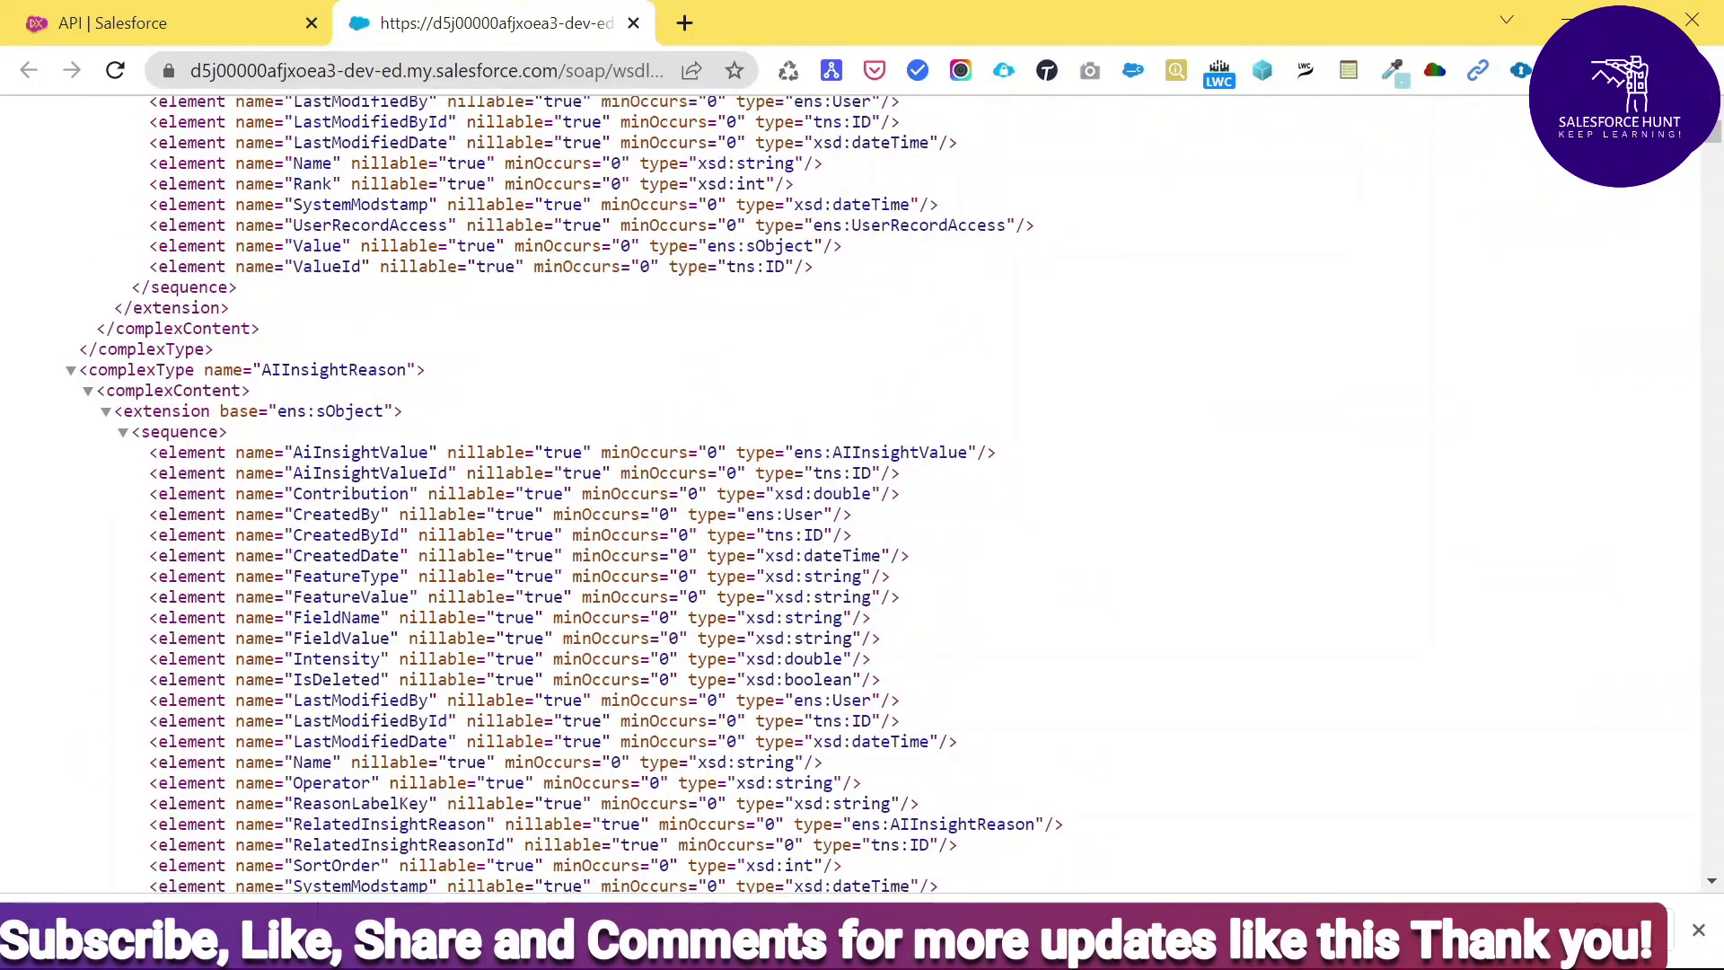
scroll(553, 478, down, 9)
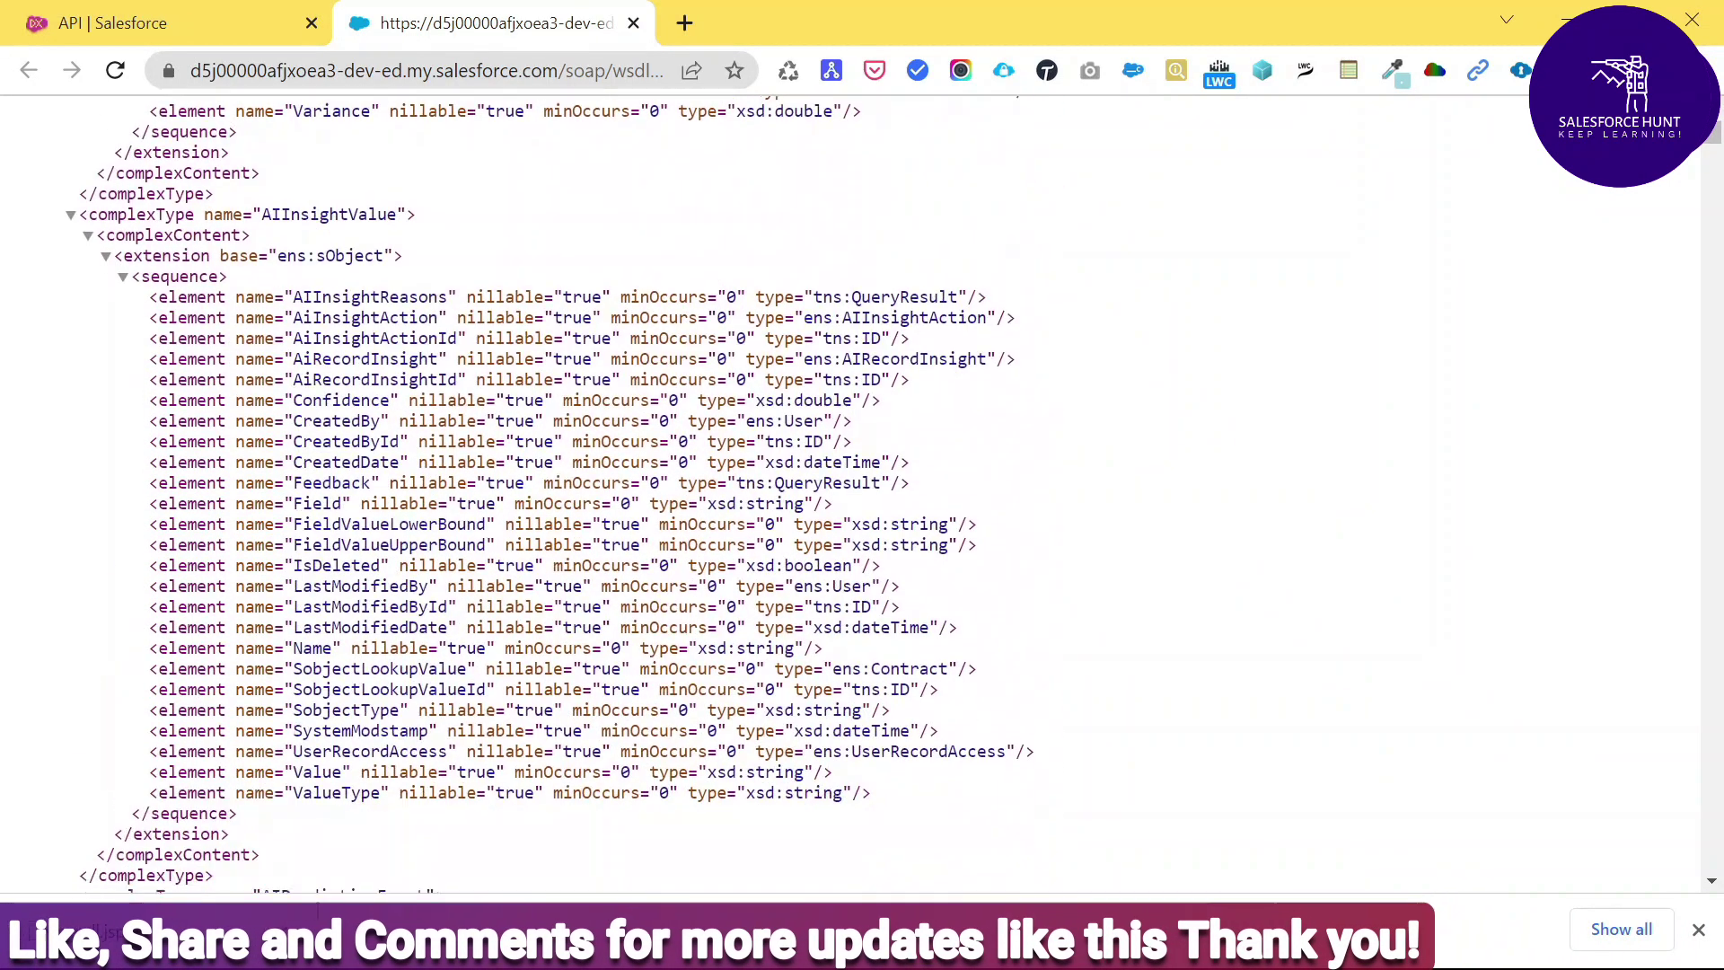
scroll(553, 477, down, 20)
scroll(553, 477, down, 5)
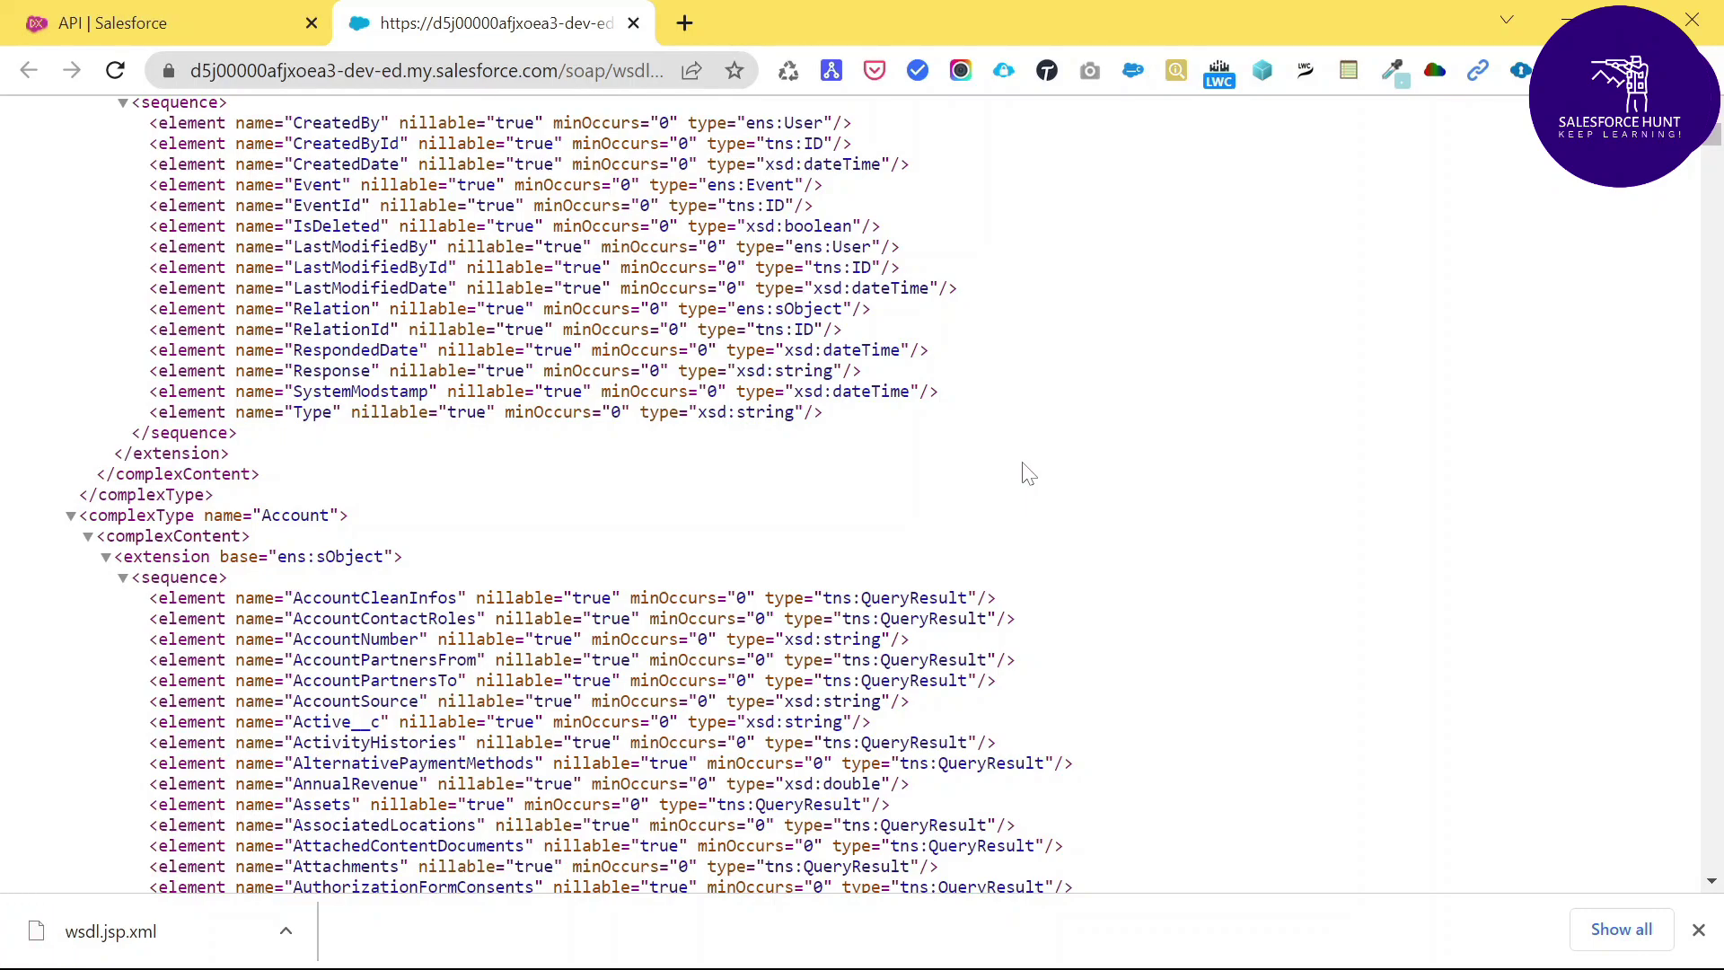
click(119, 36)
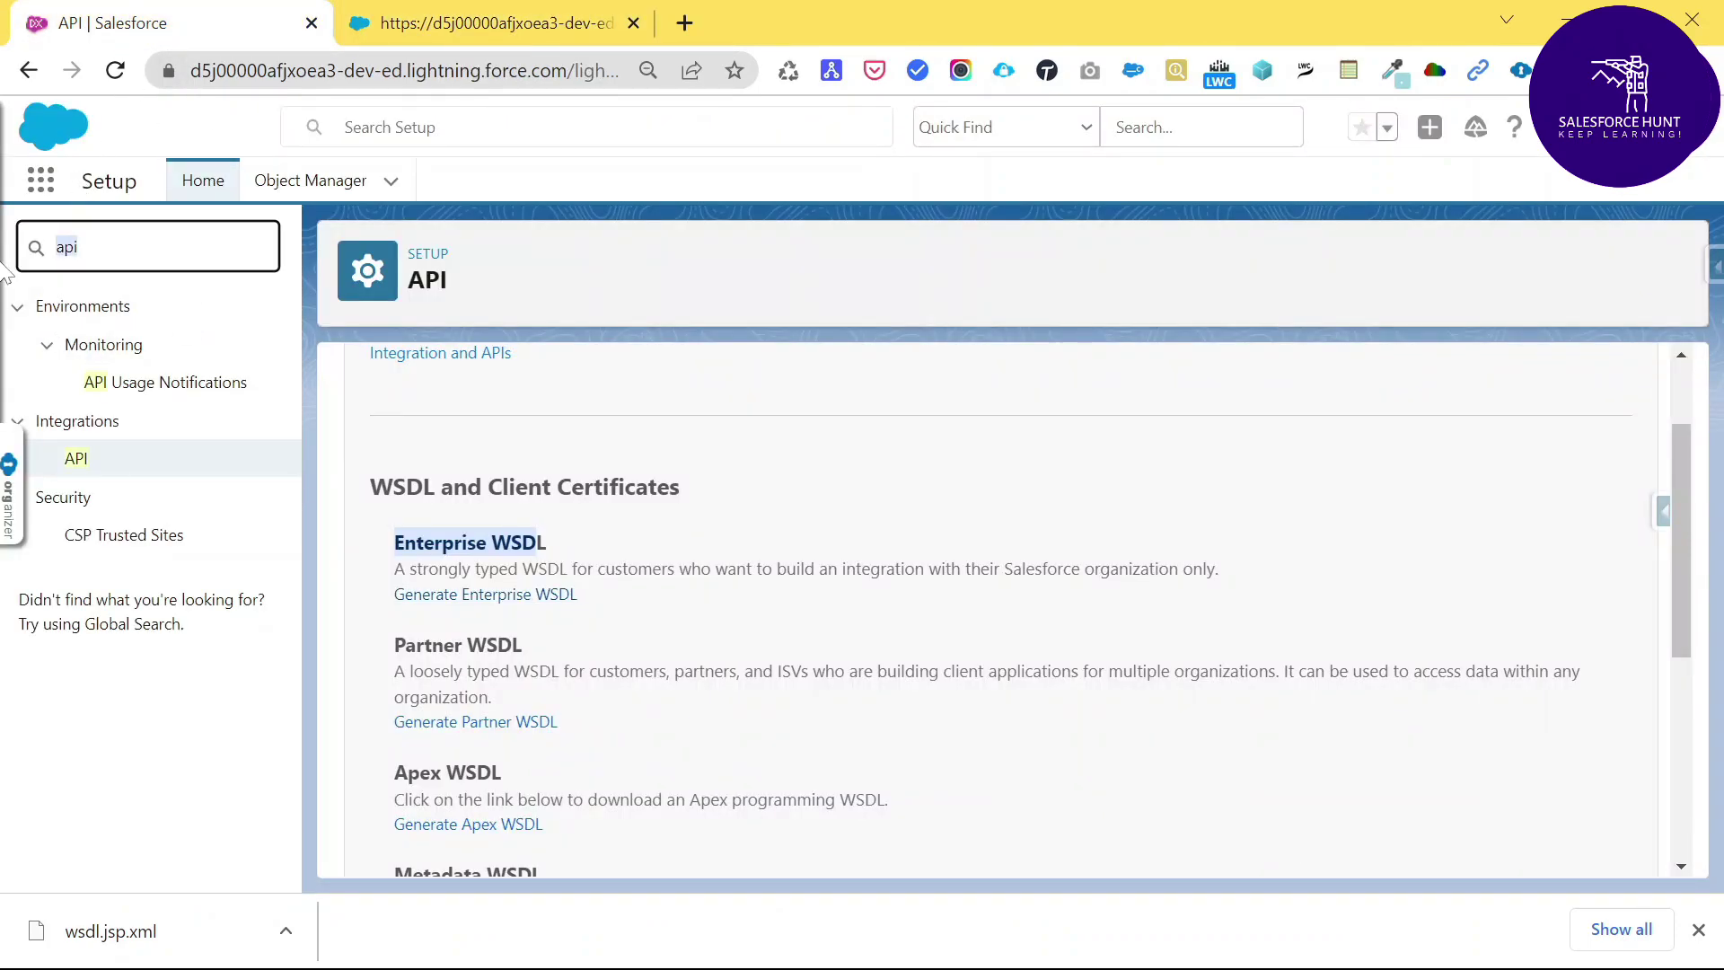
Search 'apex clas' in Quick Find and open the Apex Classes page
key(BackSpace)
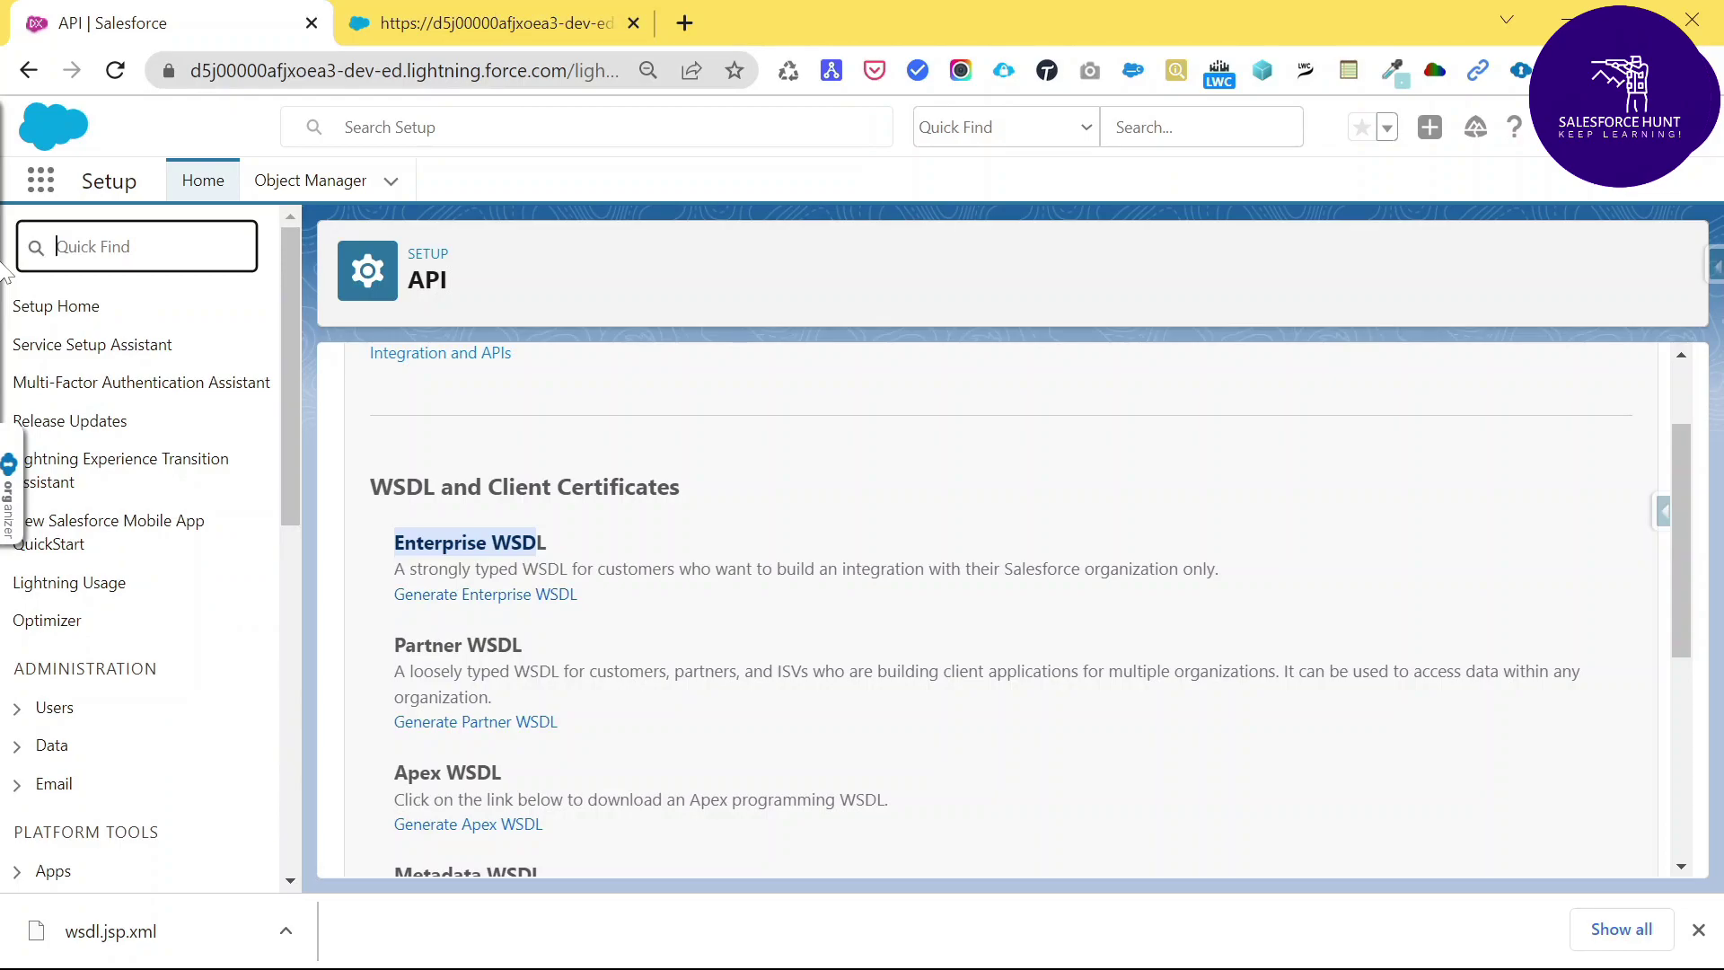
text(ape)
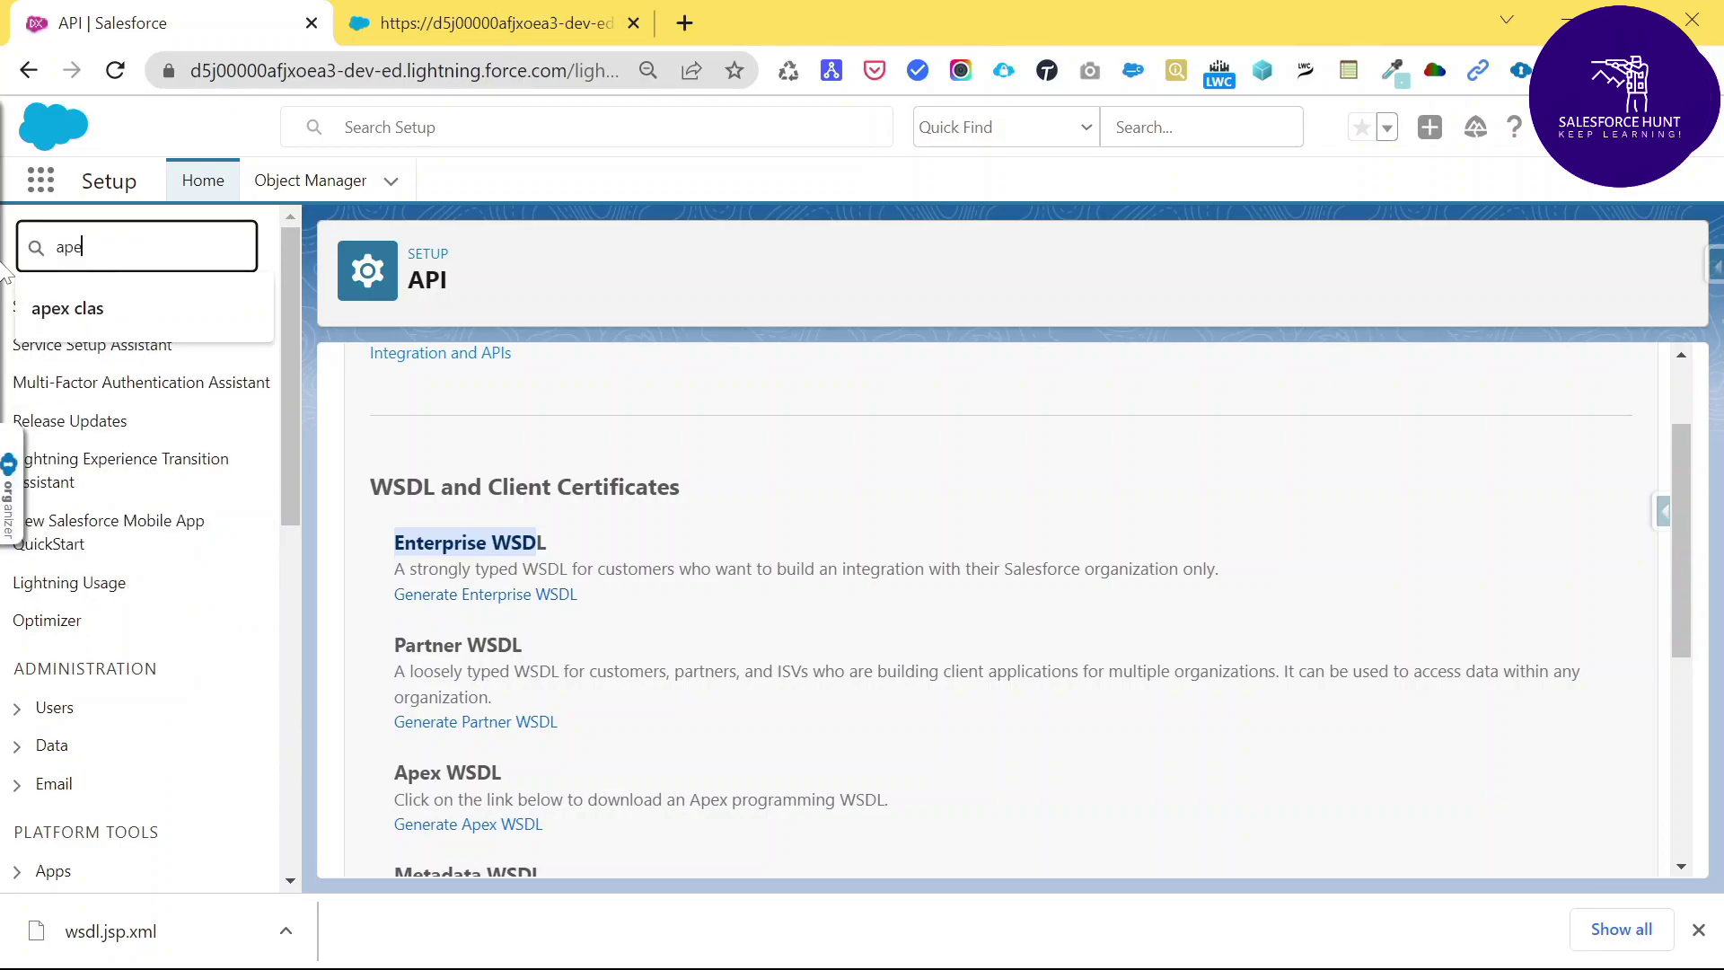
text(x clas)
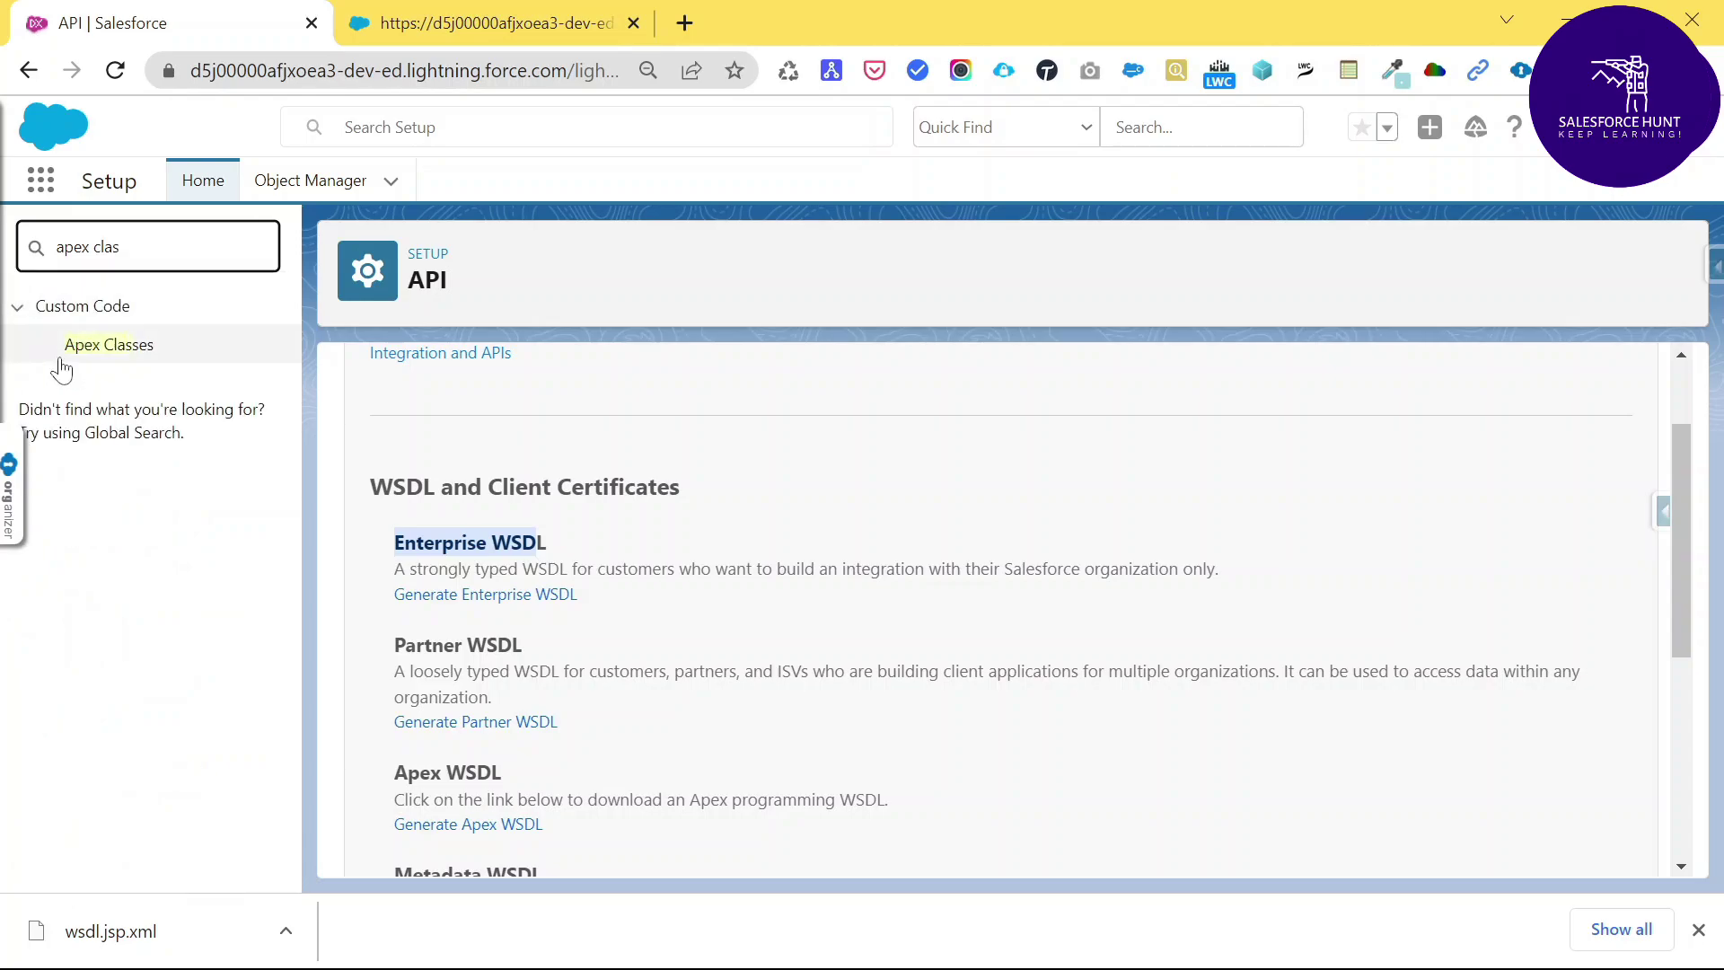
click(90, 346)
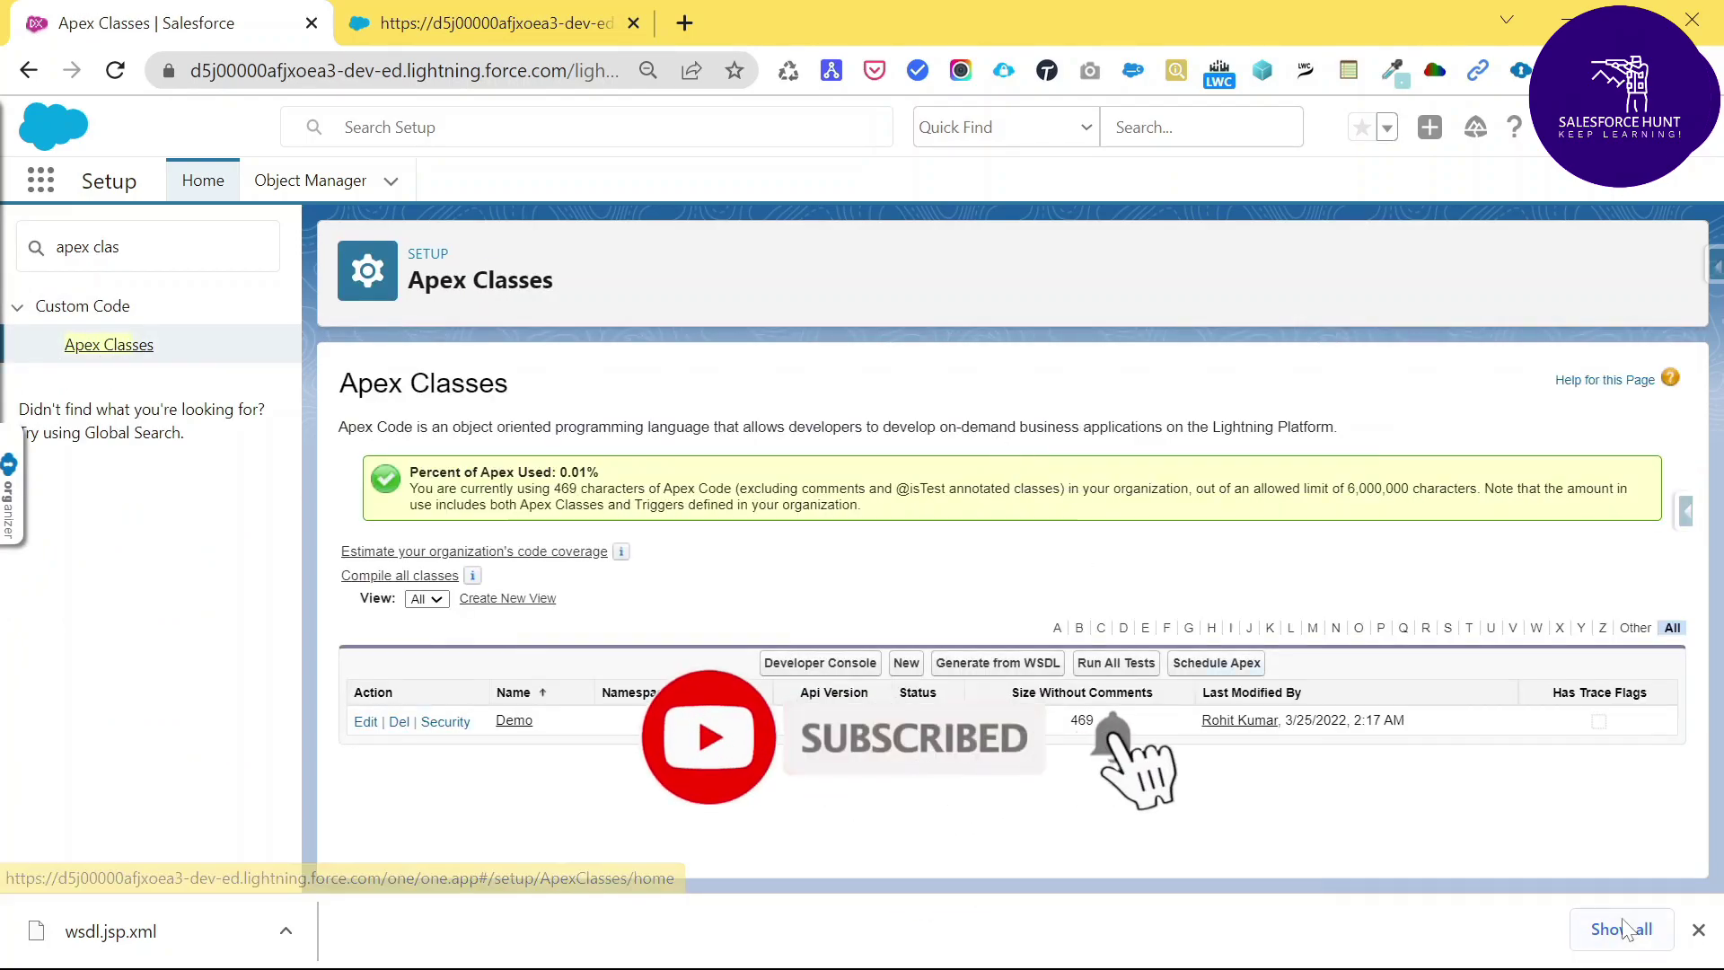
Close the downloads bar and start Generate from WSDL
click(1698, 929)
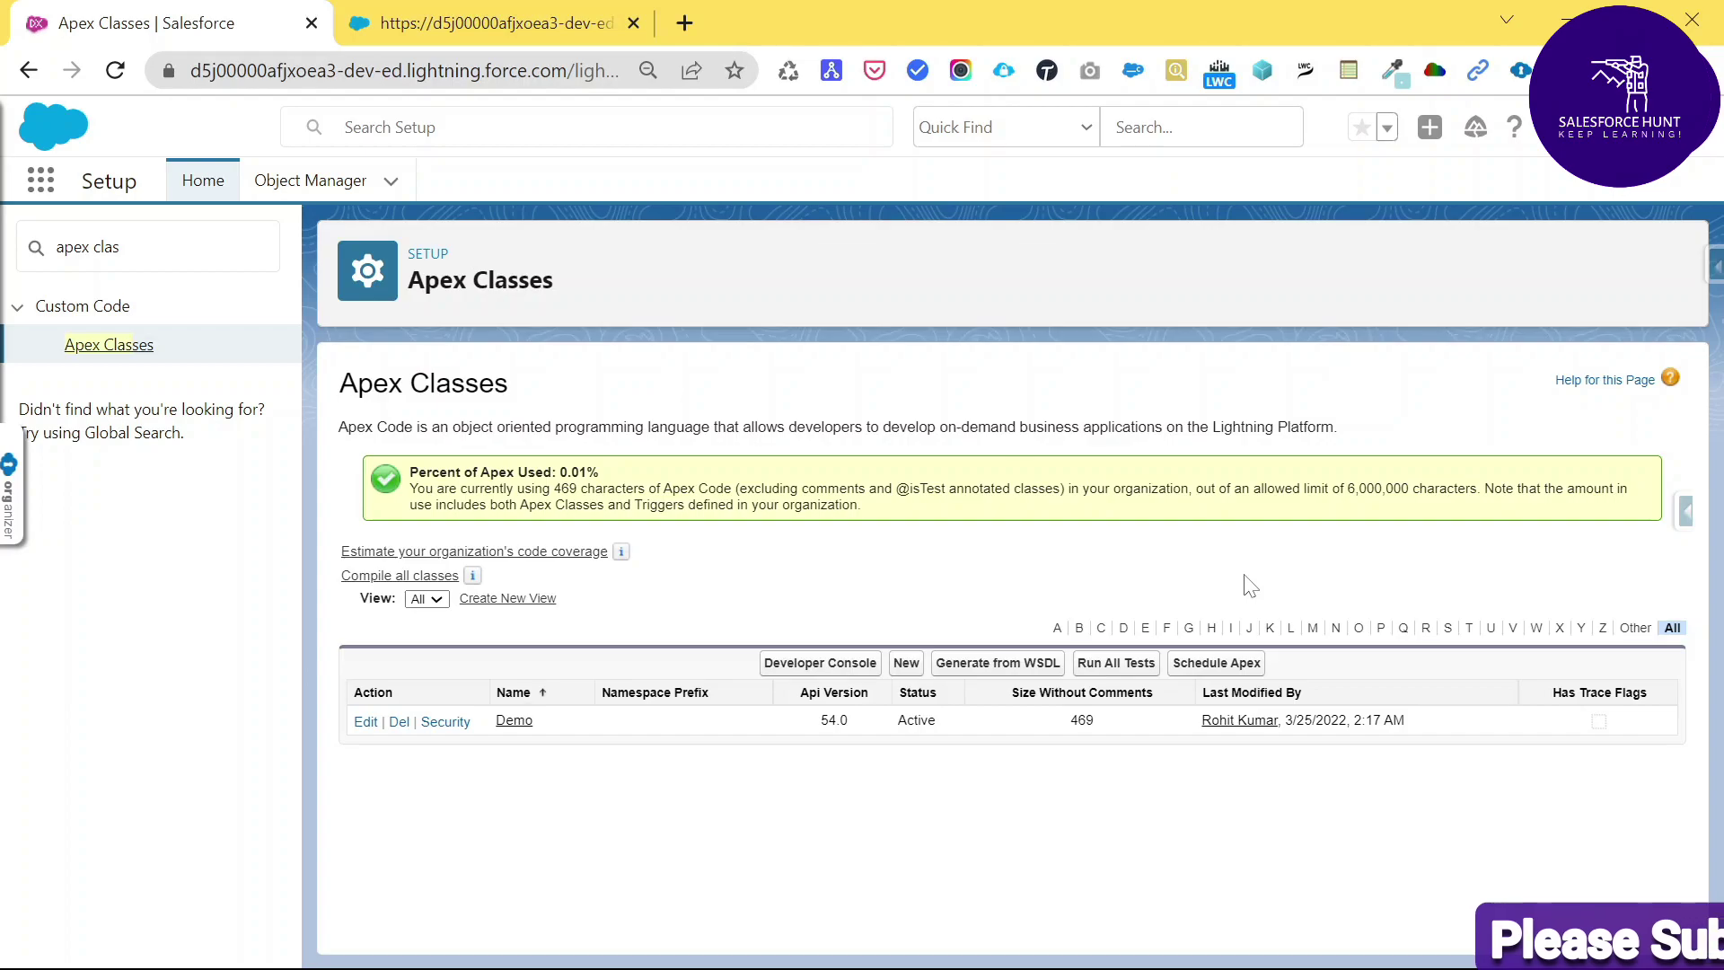
click(998, 669)
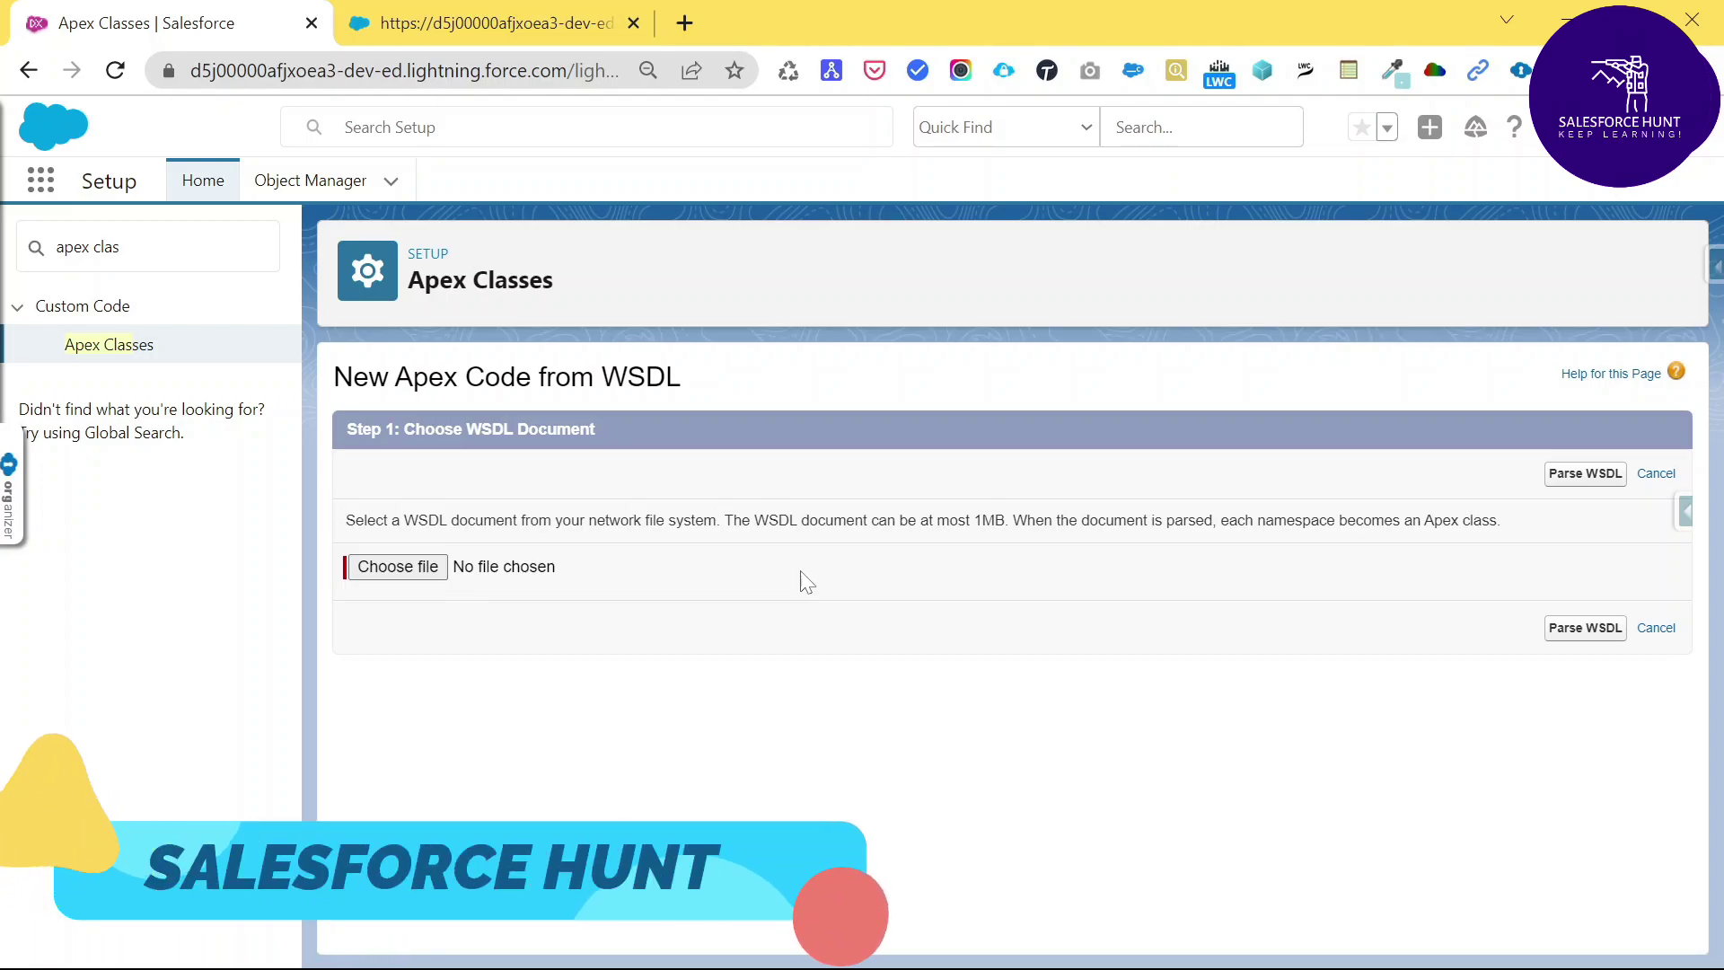
Choose wsdl.jsp.xml from Downloads as the WSDL document and parse it
click(375, 574)
click(121, 235)
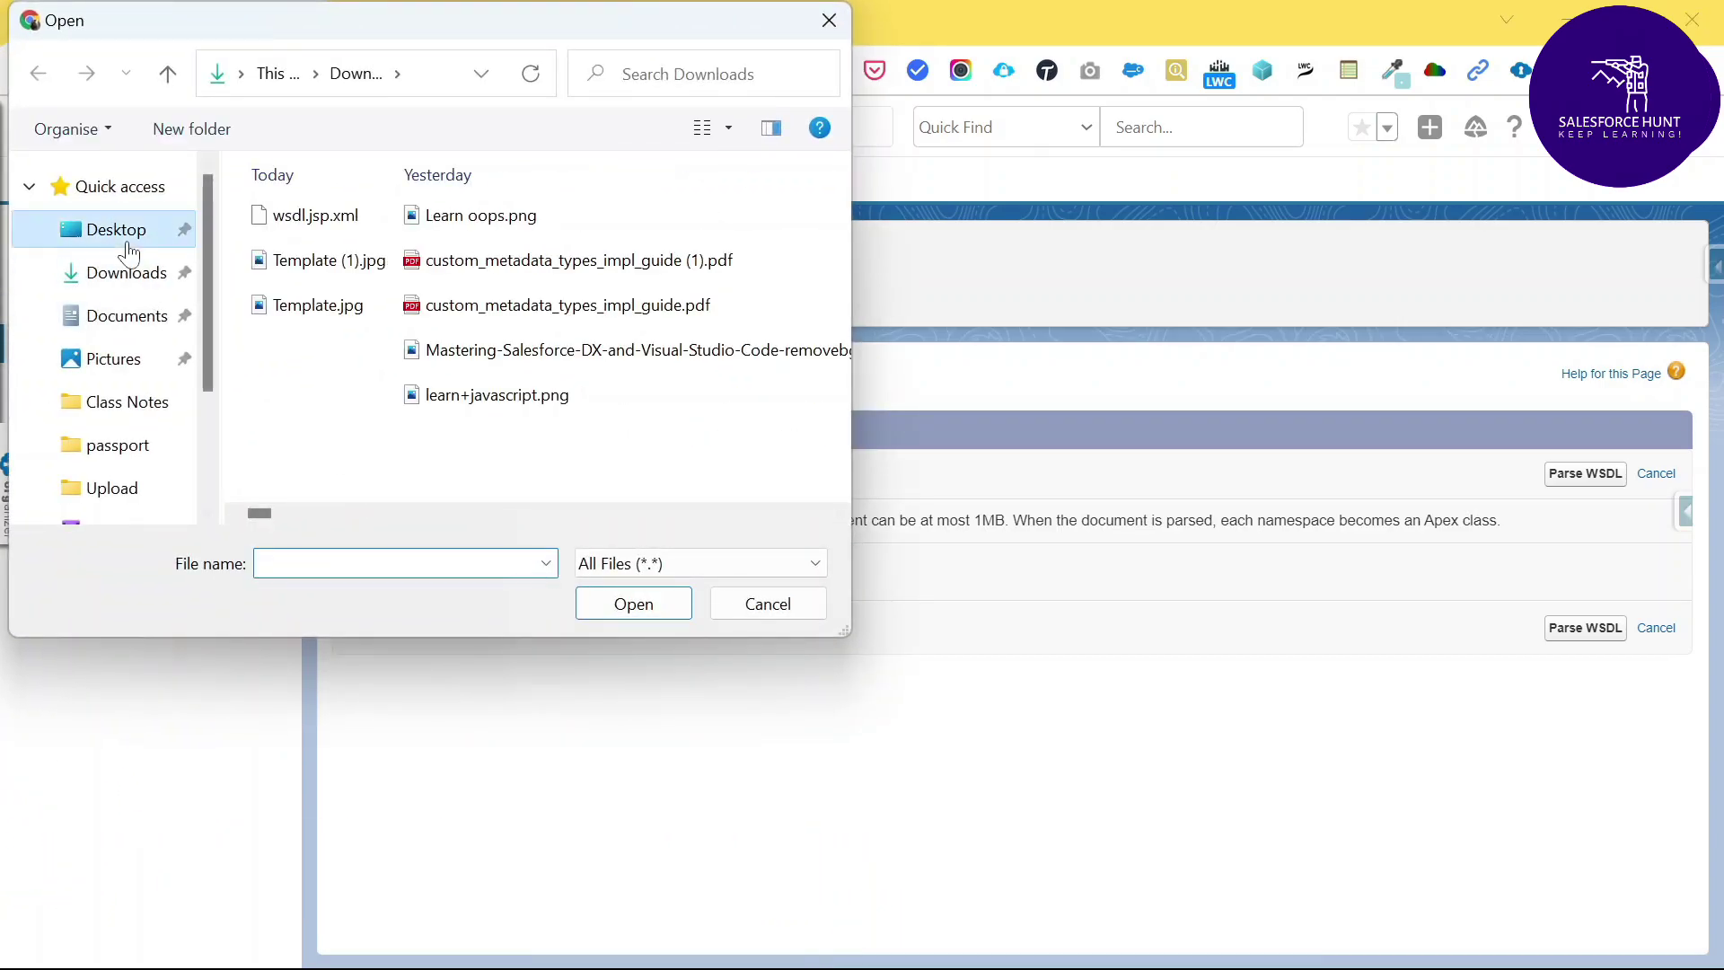
click(122, 273)
click(311, 215)
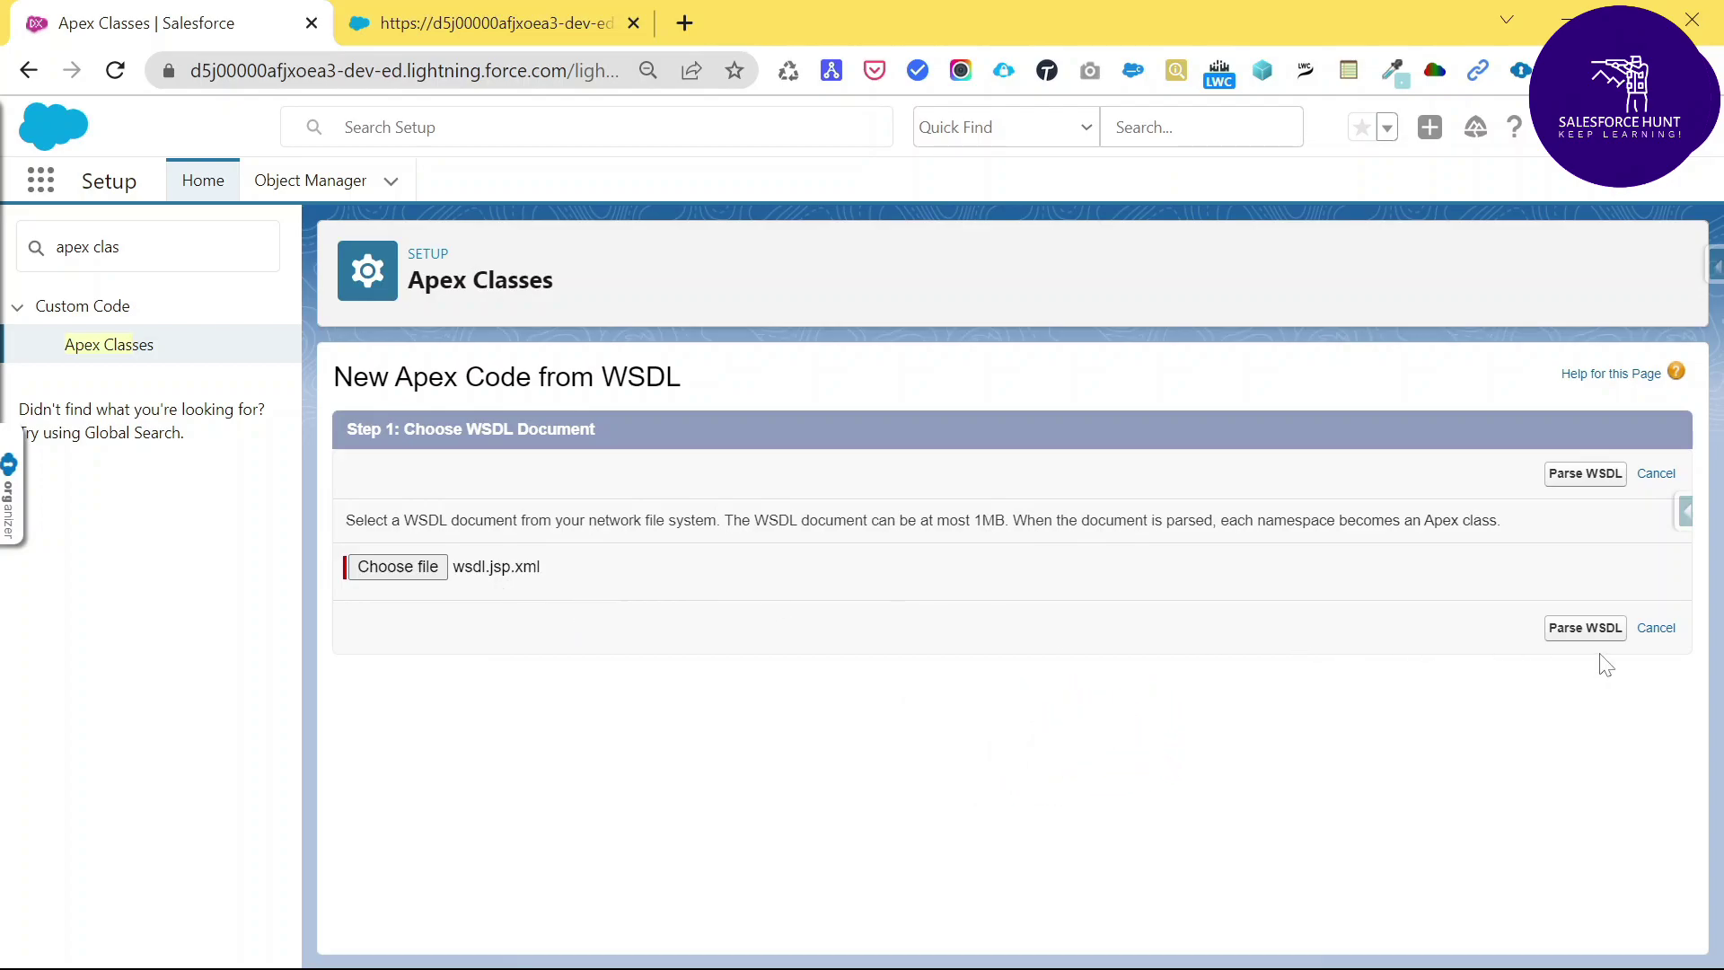
click(1585, 473)
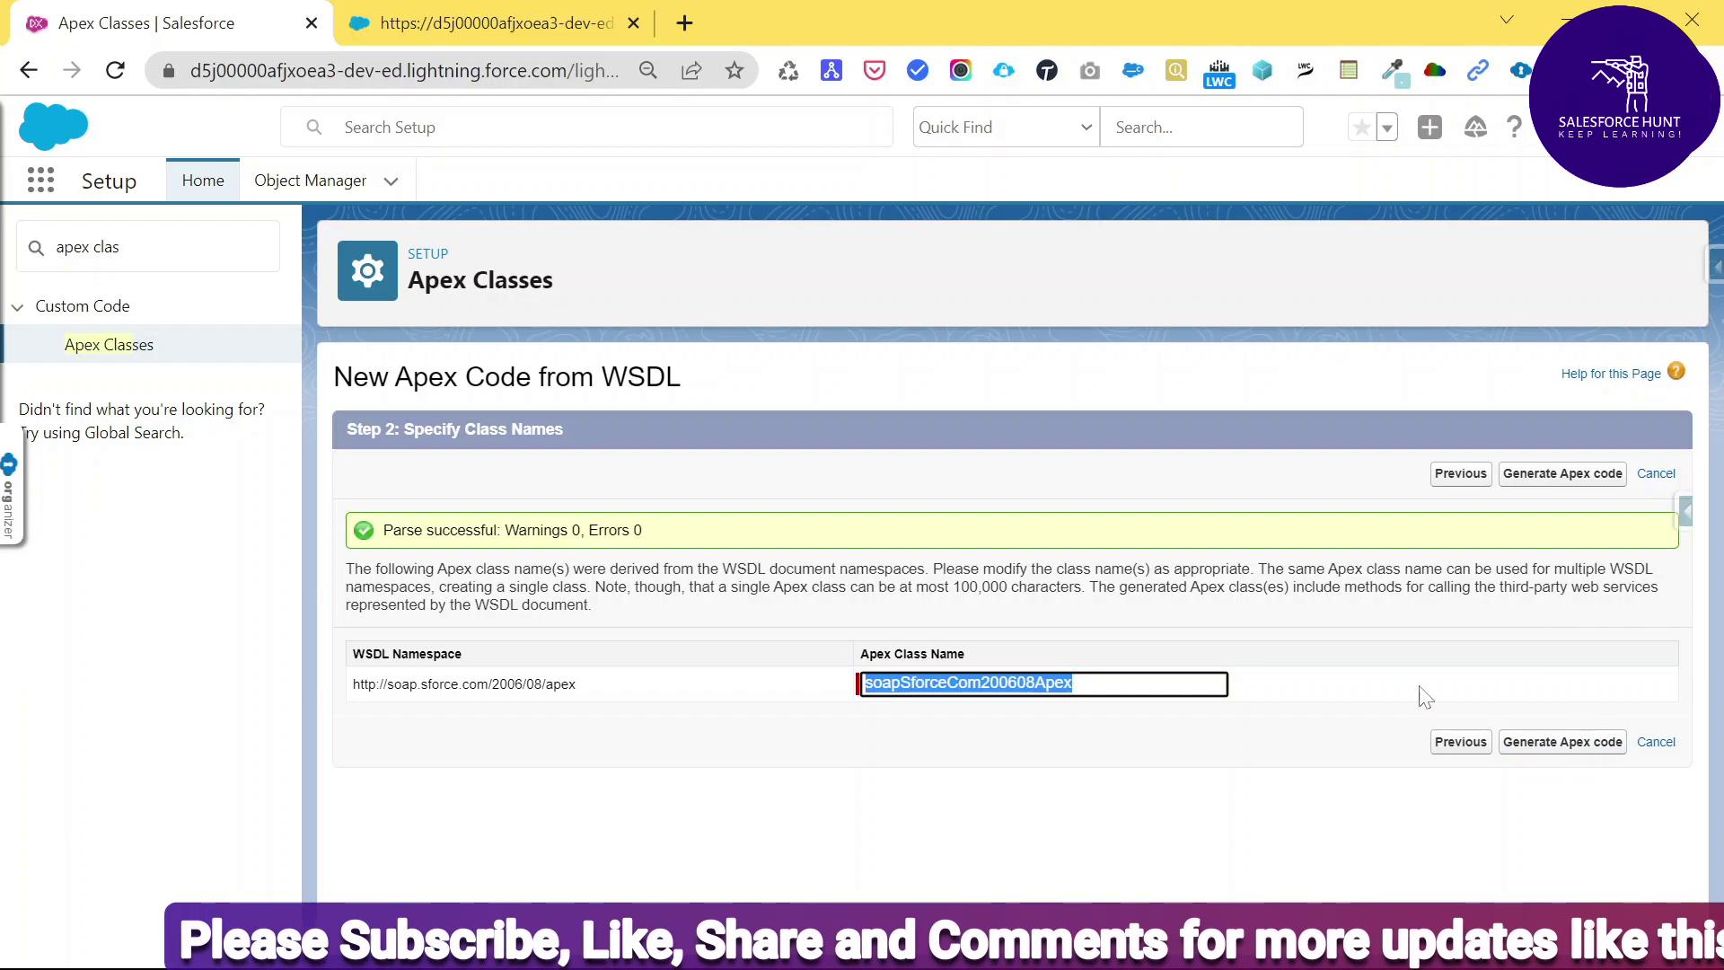
Generate Apex code using the suggested class name soapSforceCom200608Apex
click(1559, 477)
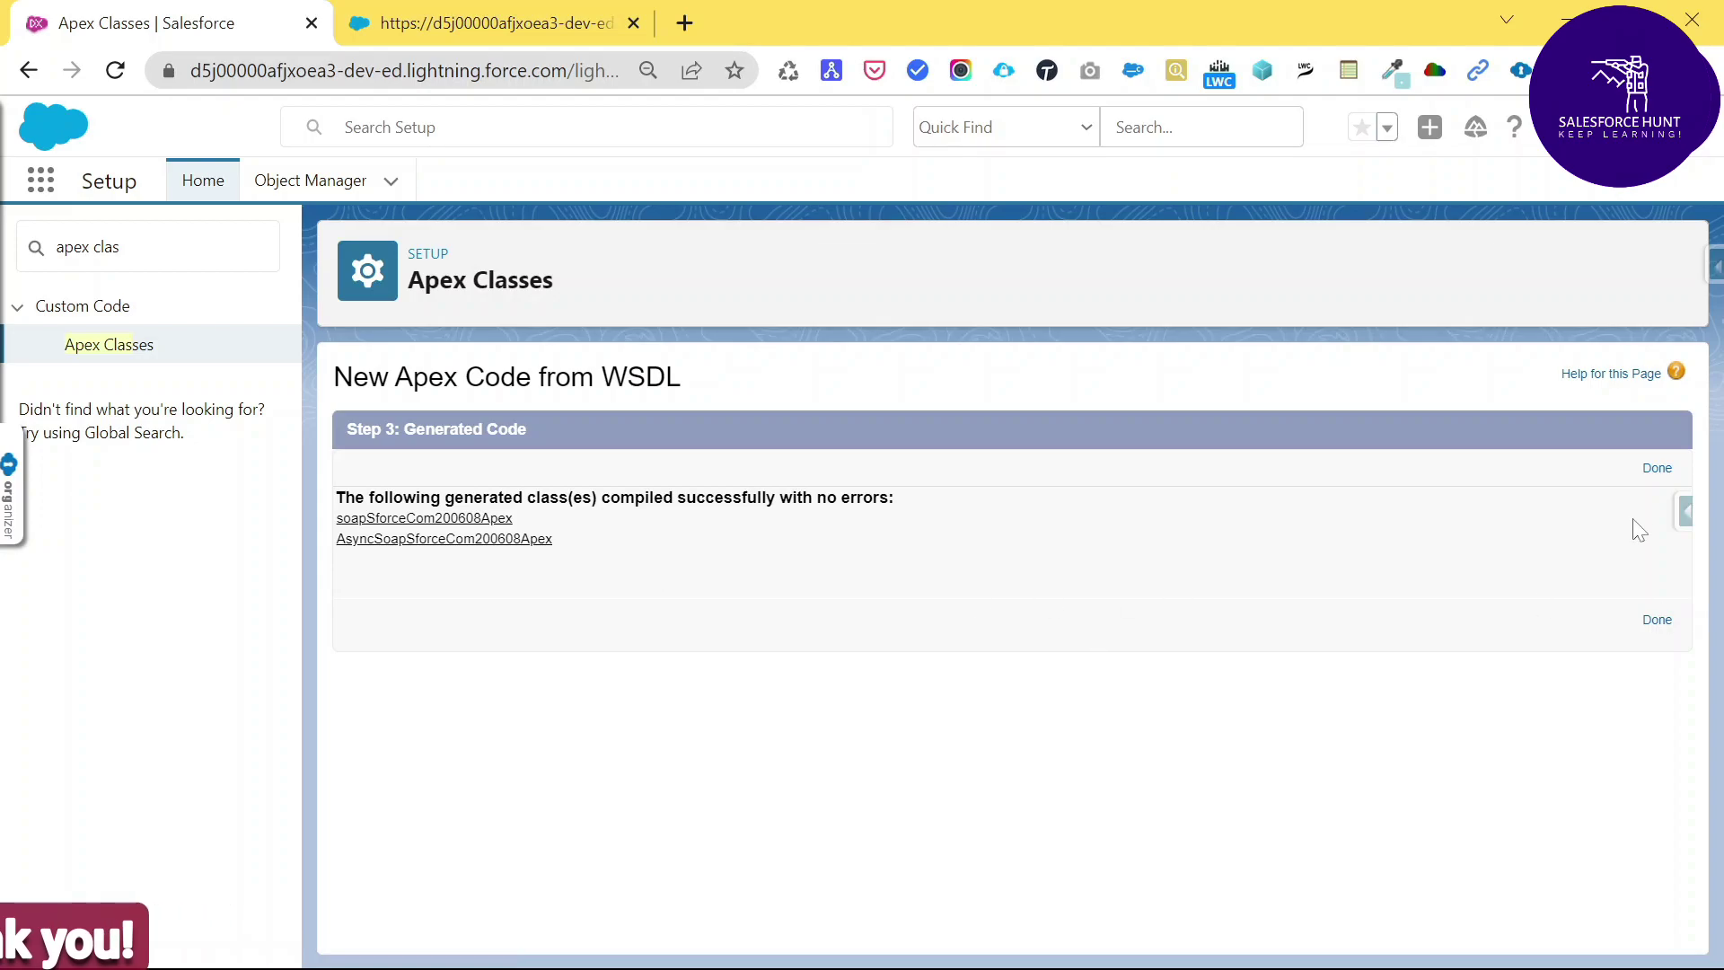
Finish the wizard with Done and return to the Apex Classes list
click(1656, 470)
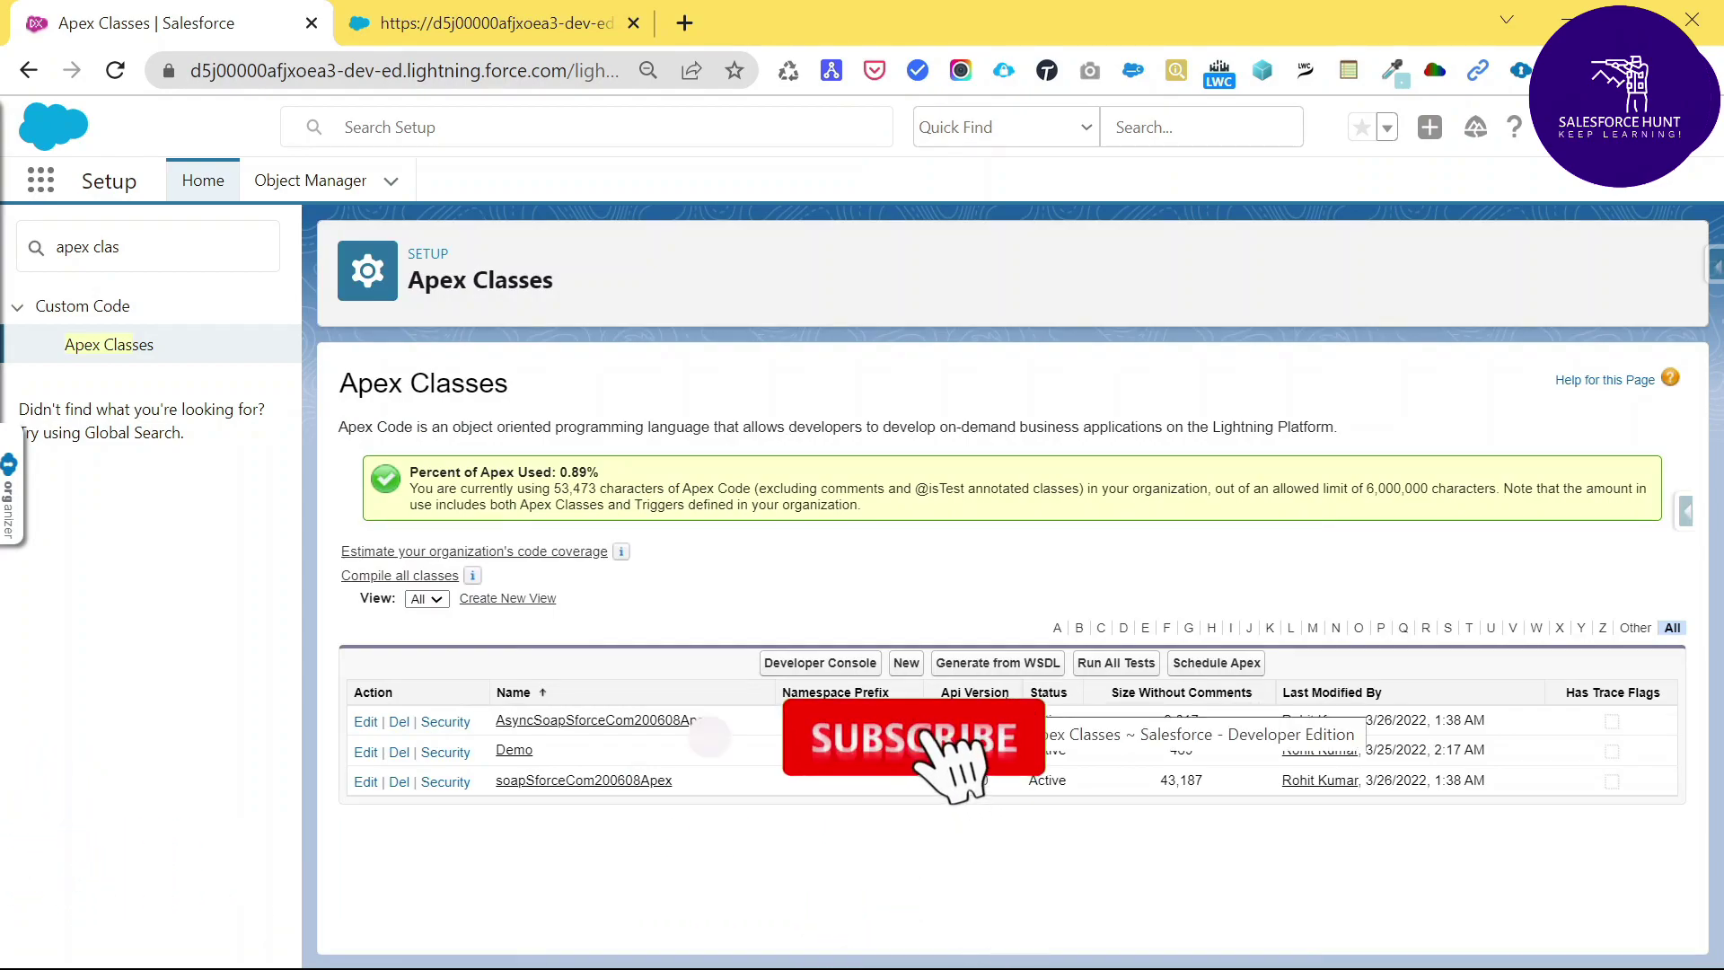
Open soapSforceCom200608Apex and review its wsdl2apex-generated class body, then return to the top
click(619, 780)
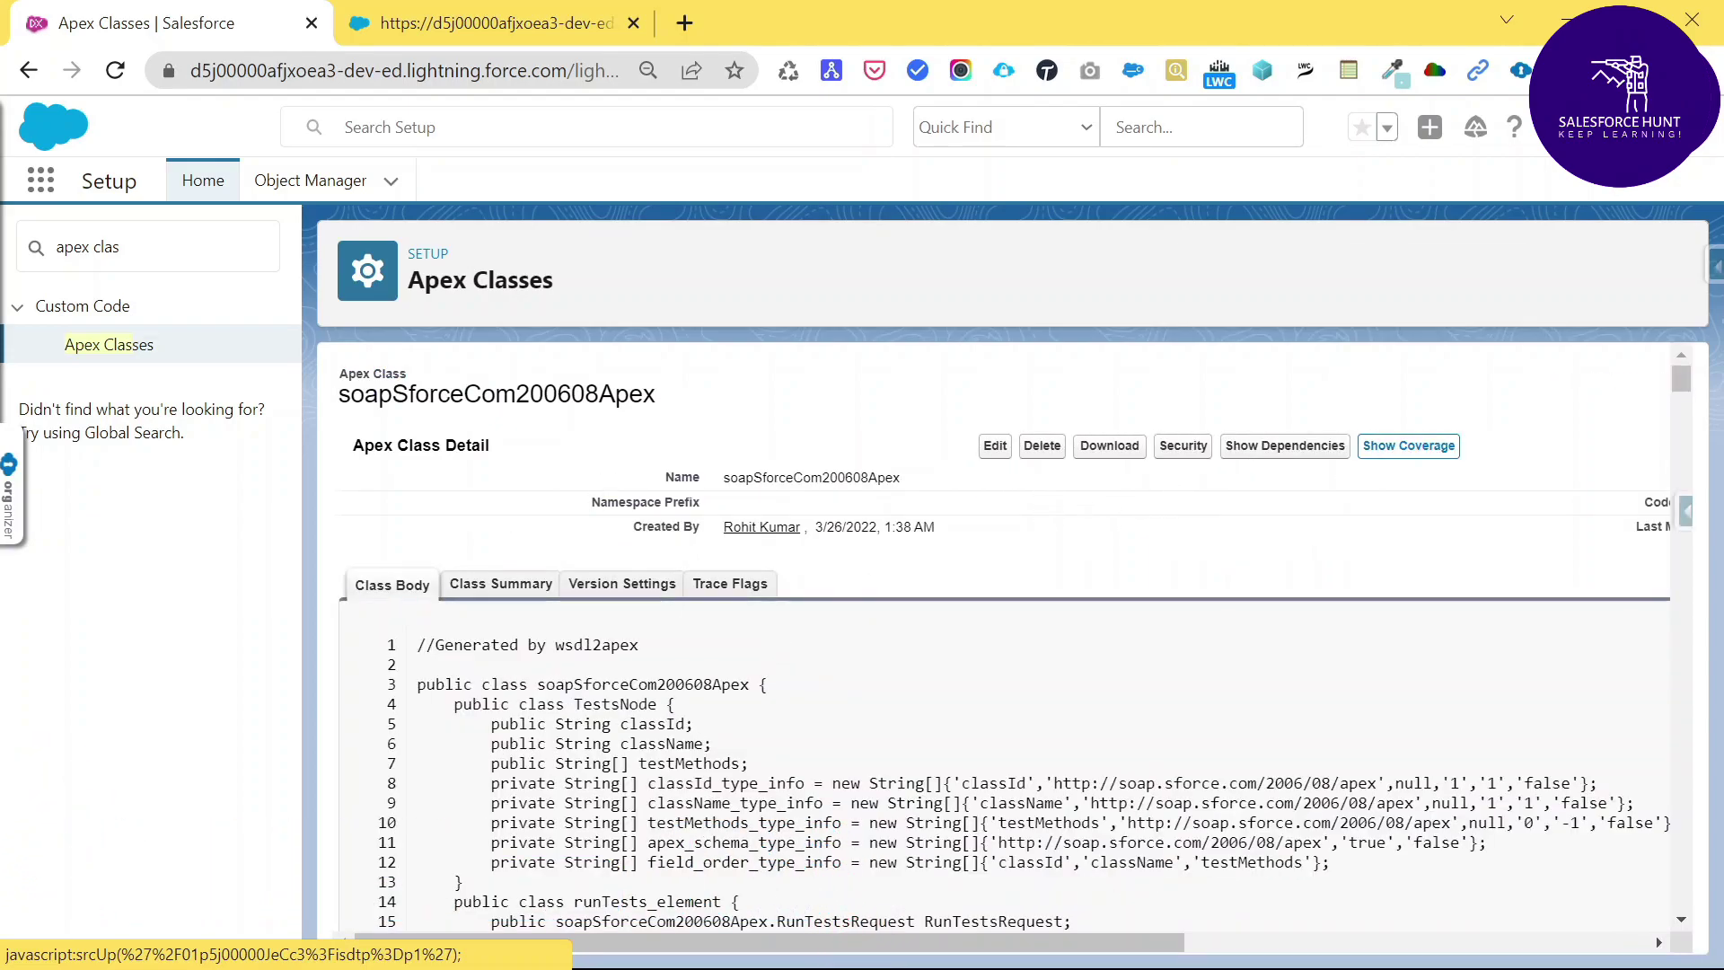
scroll(970, 505, down, 3)
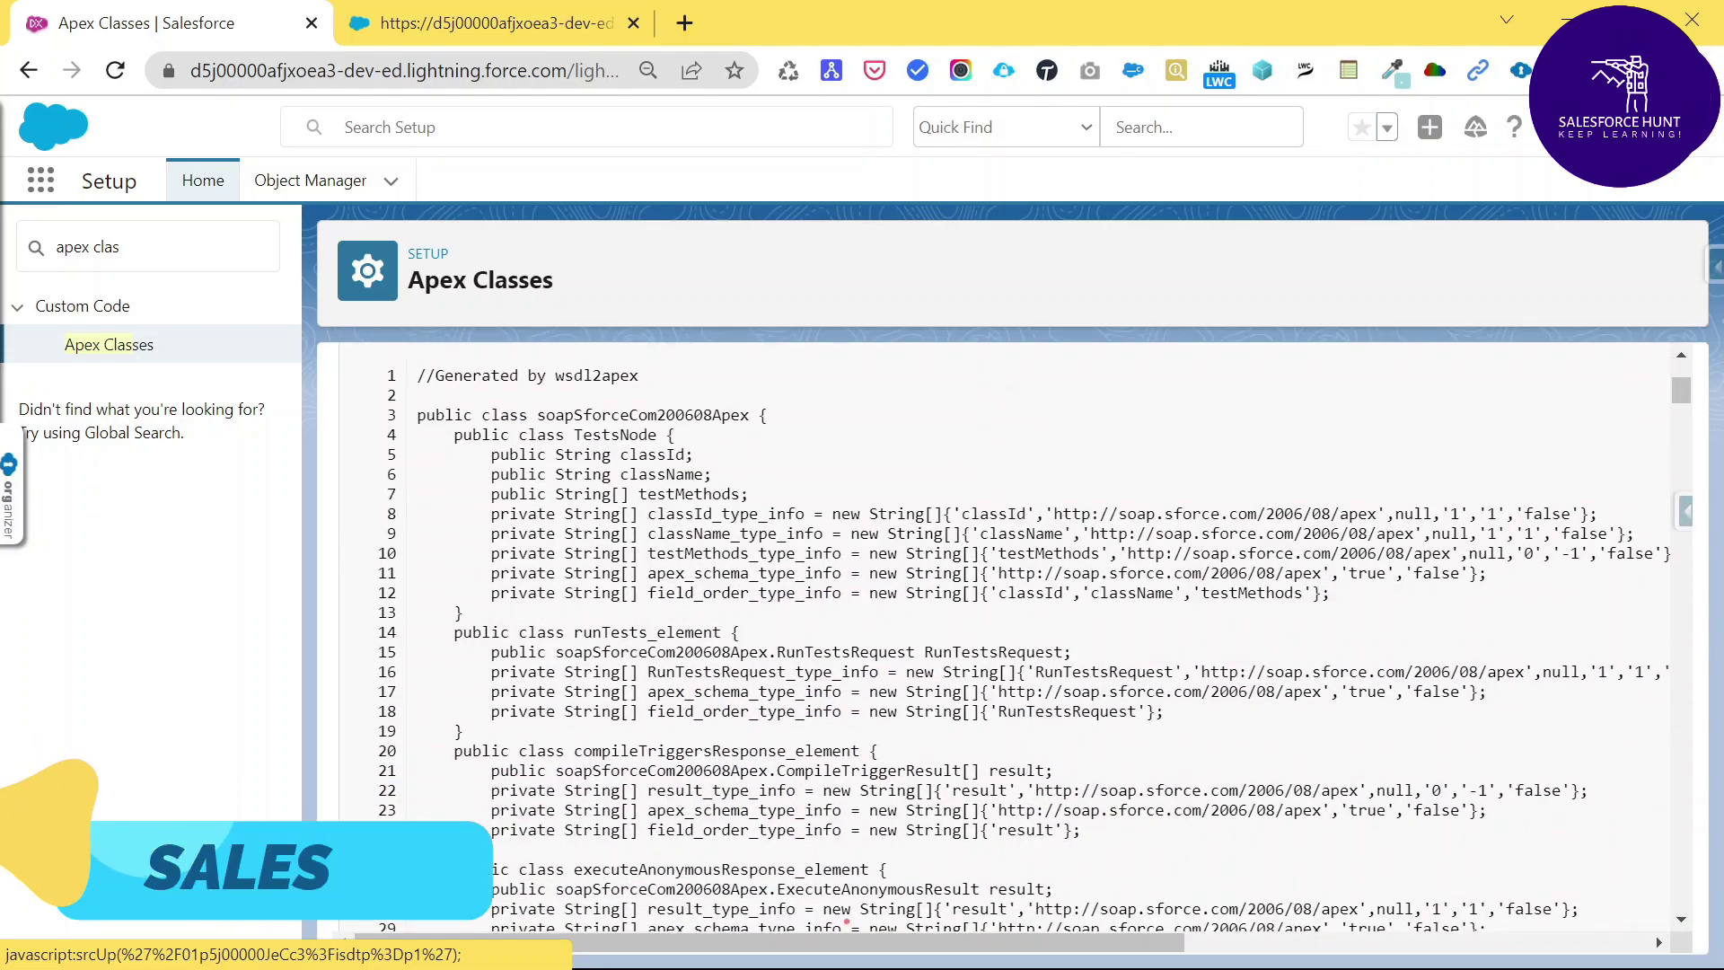
drag(537, 415, 703, 415)
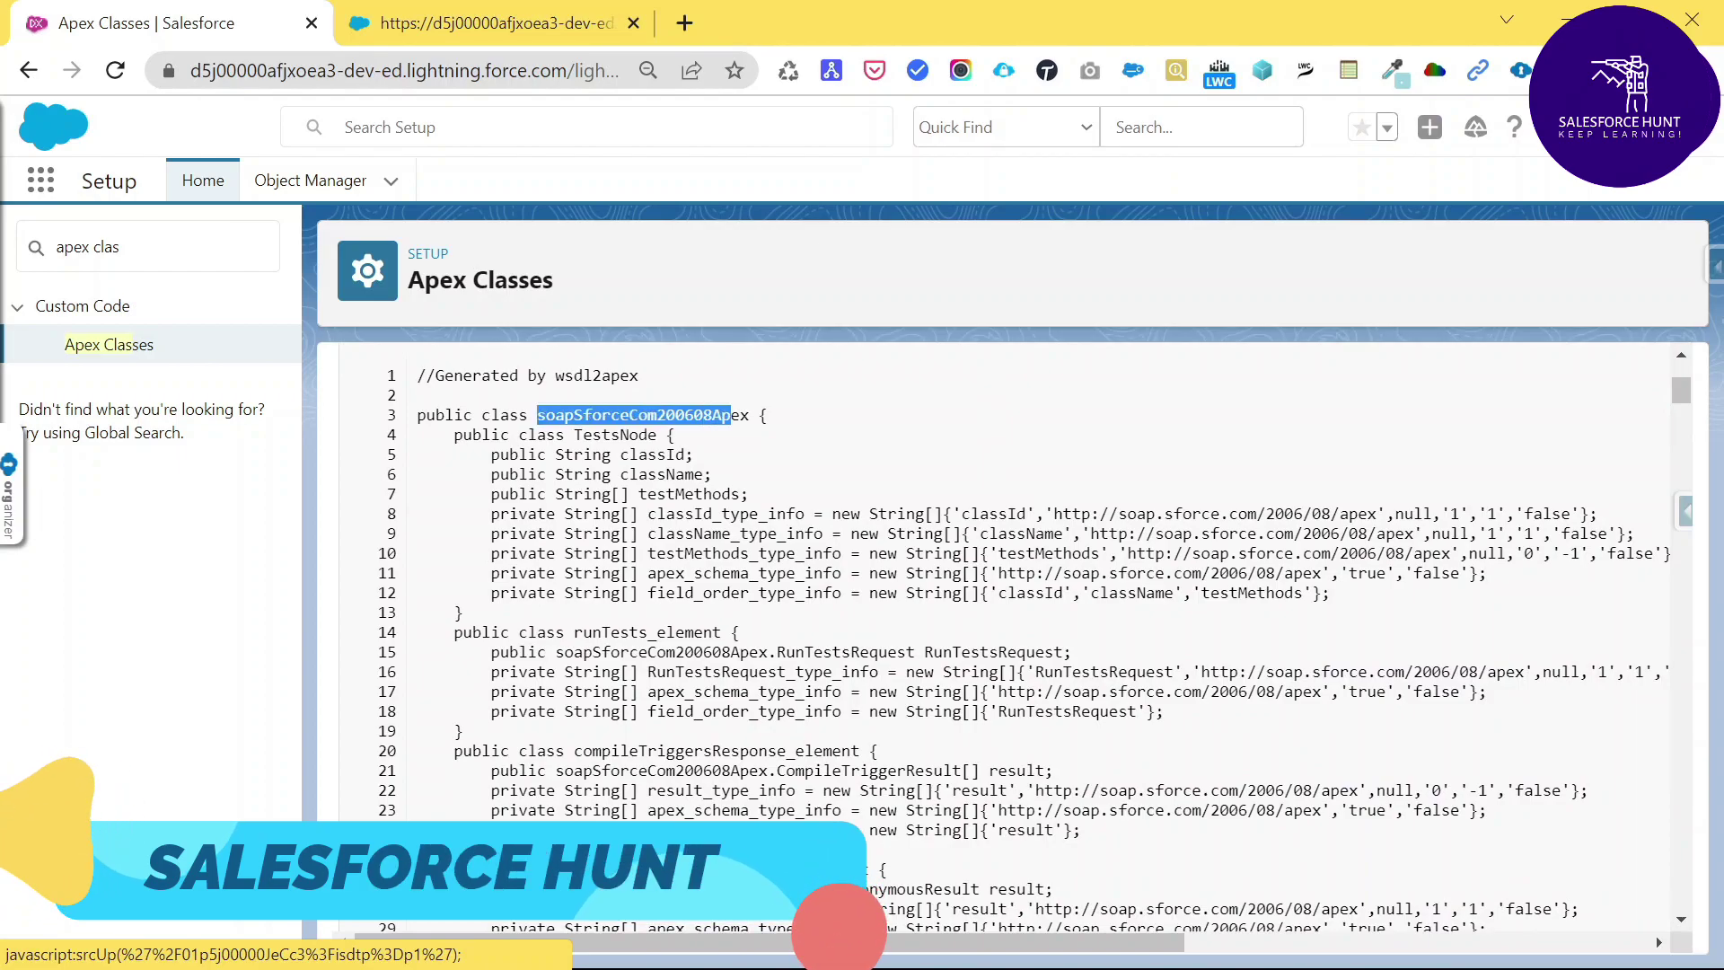
click(409, 449)
drag(442, 434, 1329, 592)
scroll(988, 629, down, 5)
drag(454, 449, 1078, 530)
click(1077, 530)
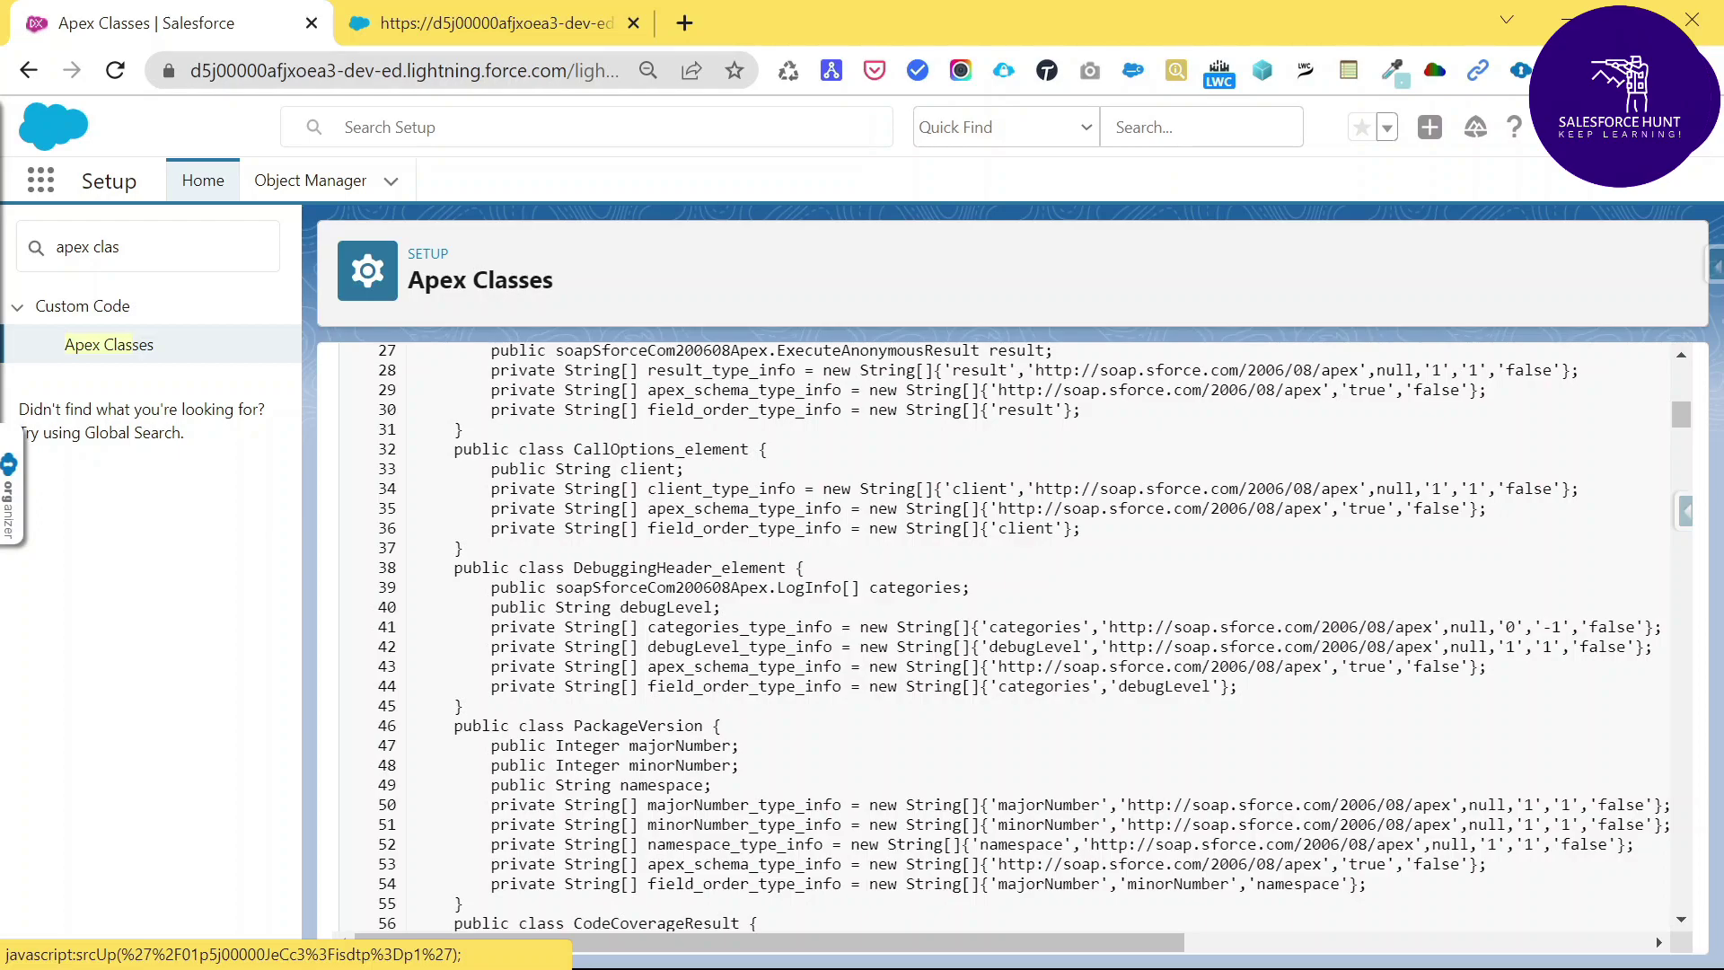
scroll(1023, 638, down, 20)
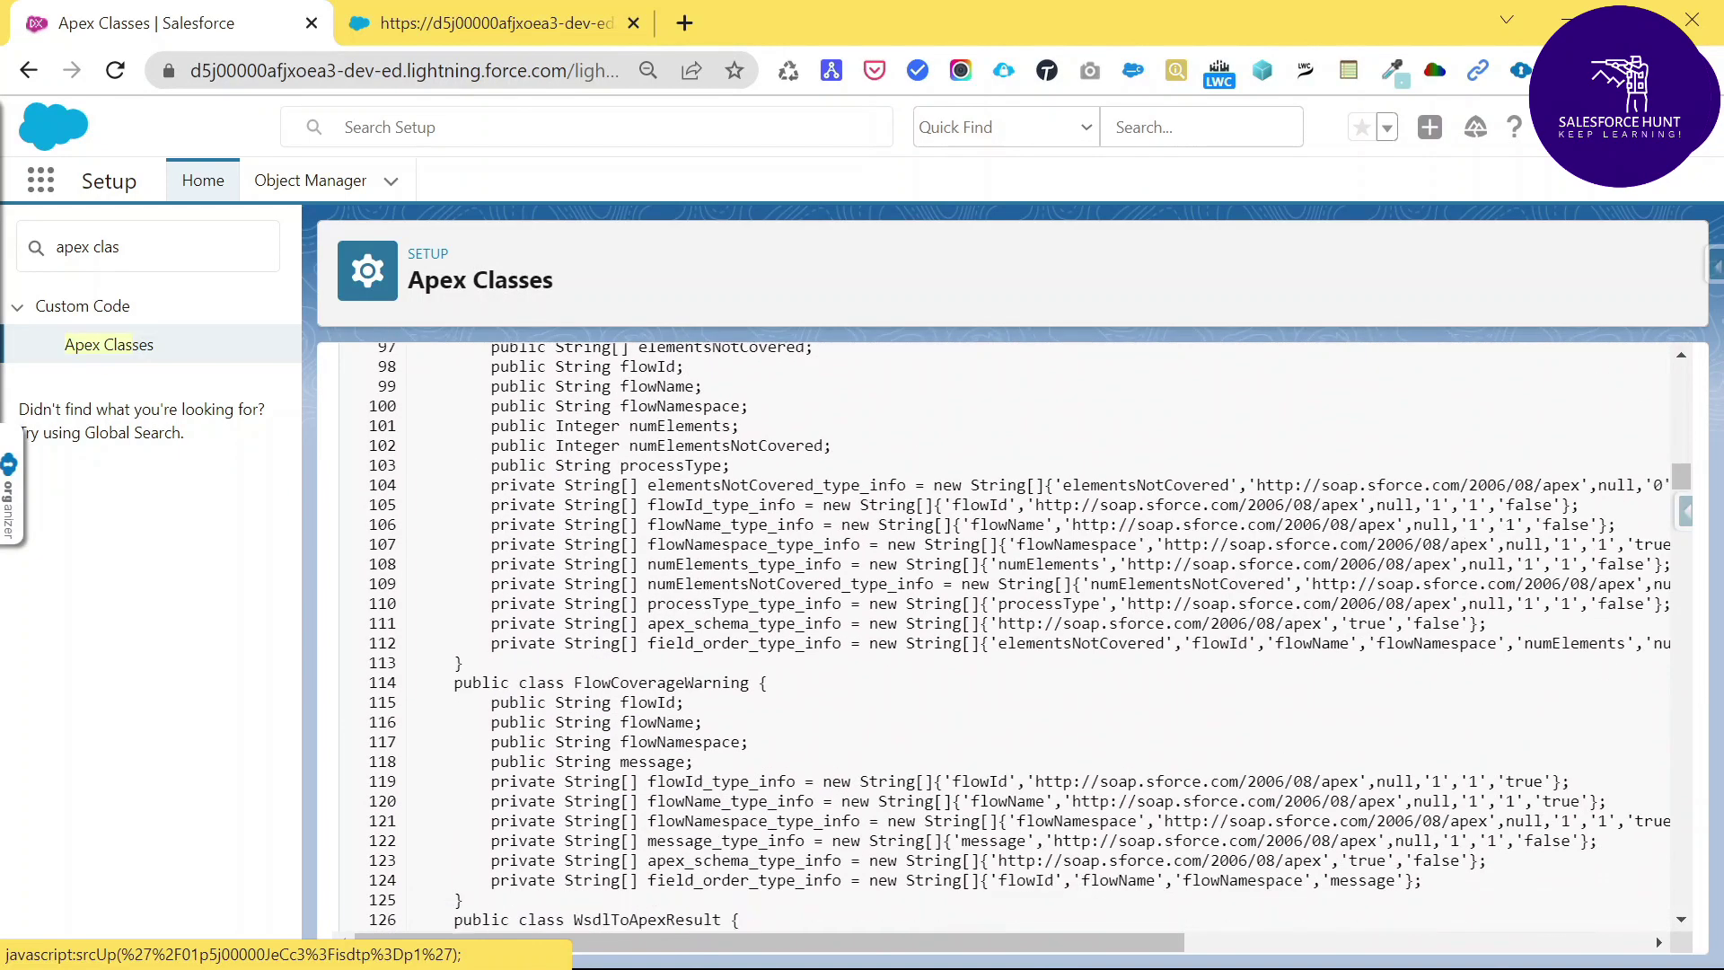
scroll(1005, 638, down, 9)
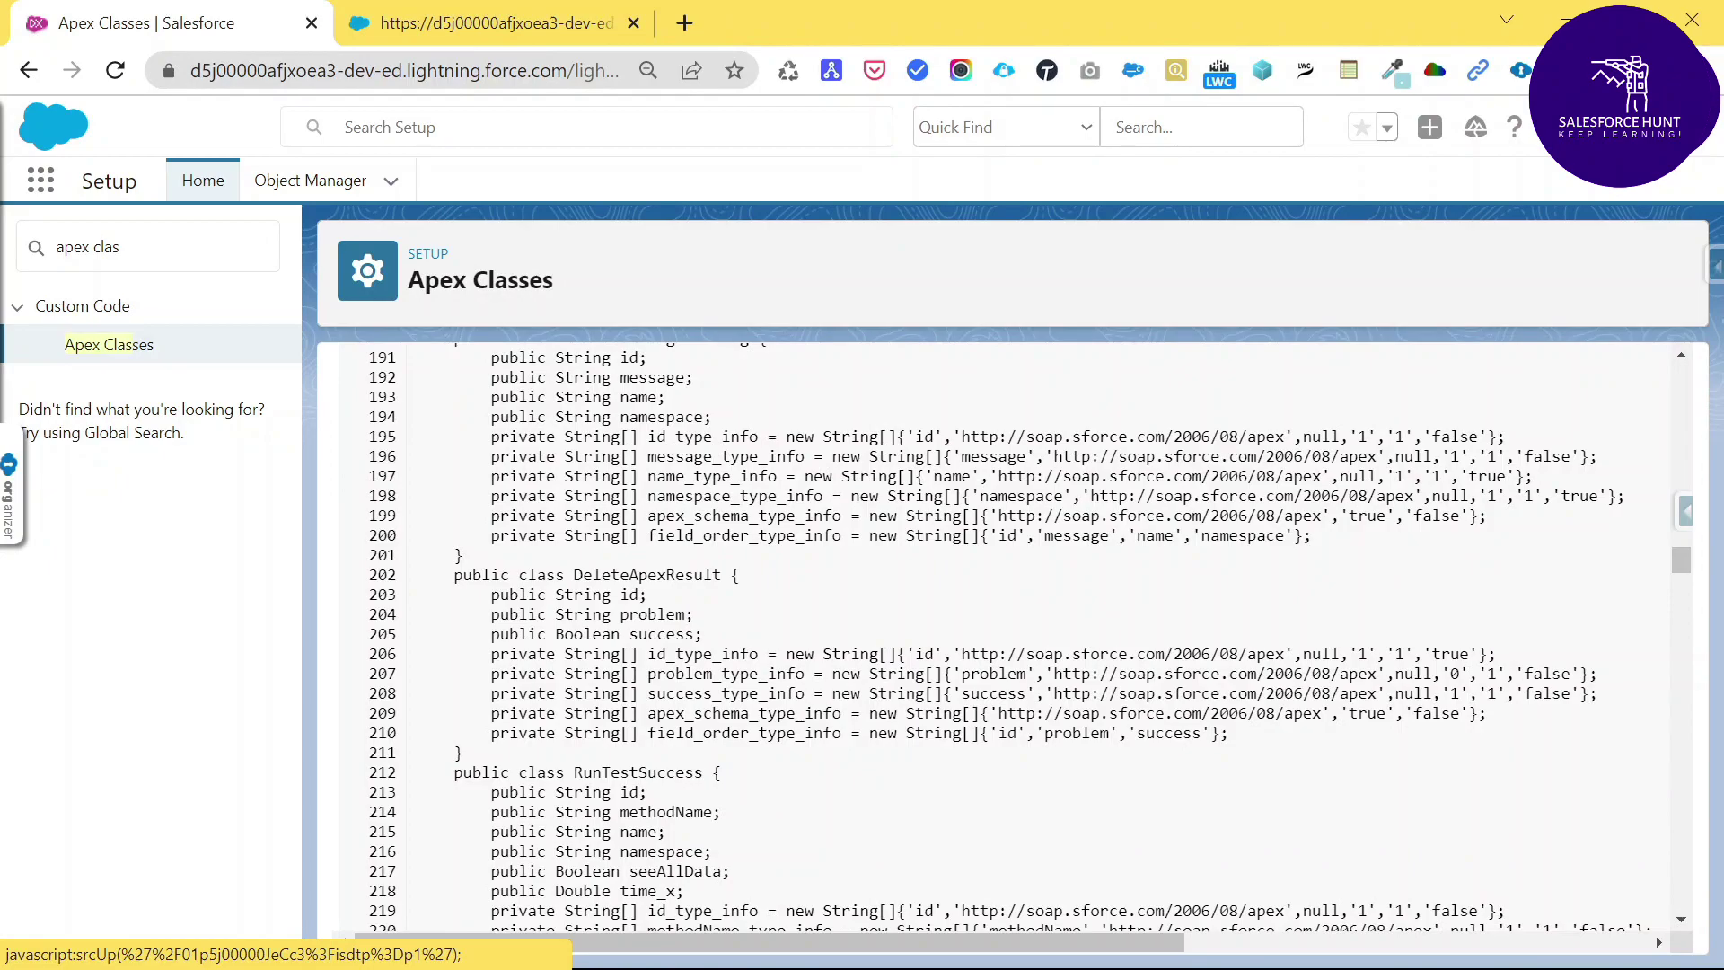
scroll(1005, 637, down, 18)
key(Home)
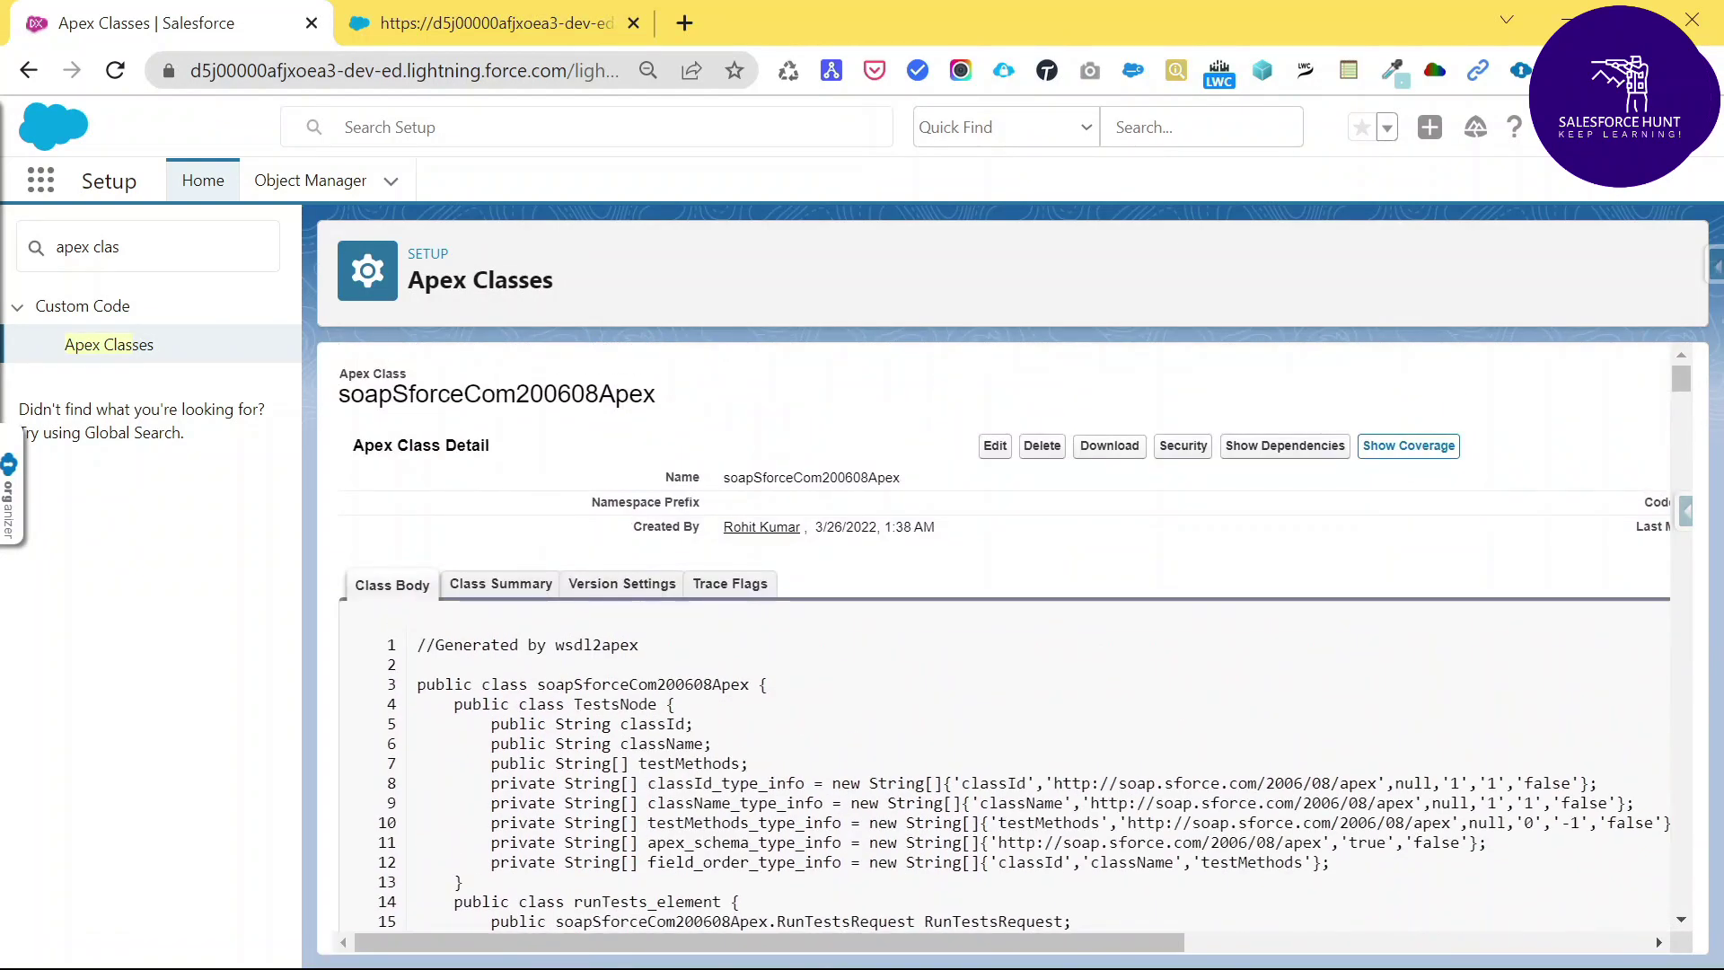